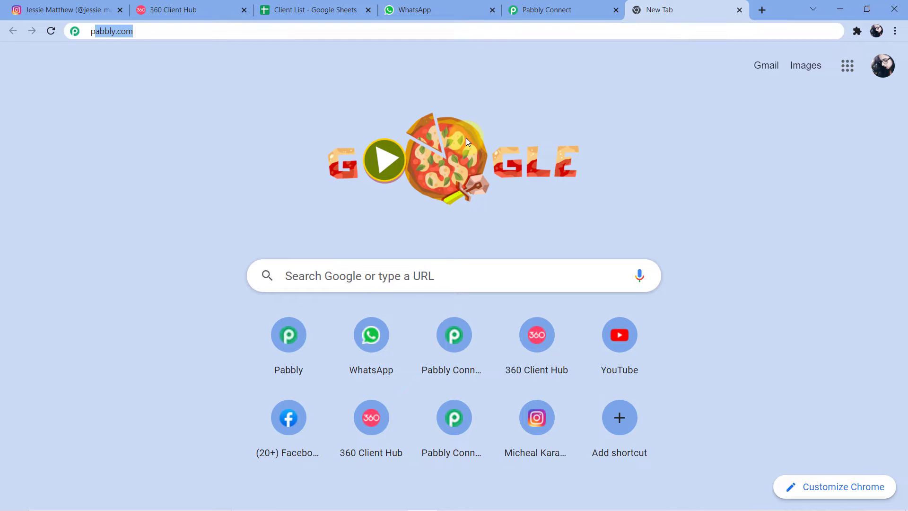
- View the pabbly.com home page and close it again
type("pabbly.com")
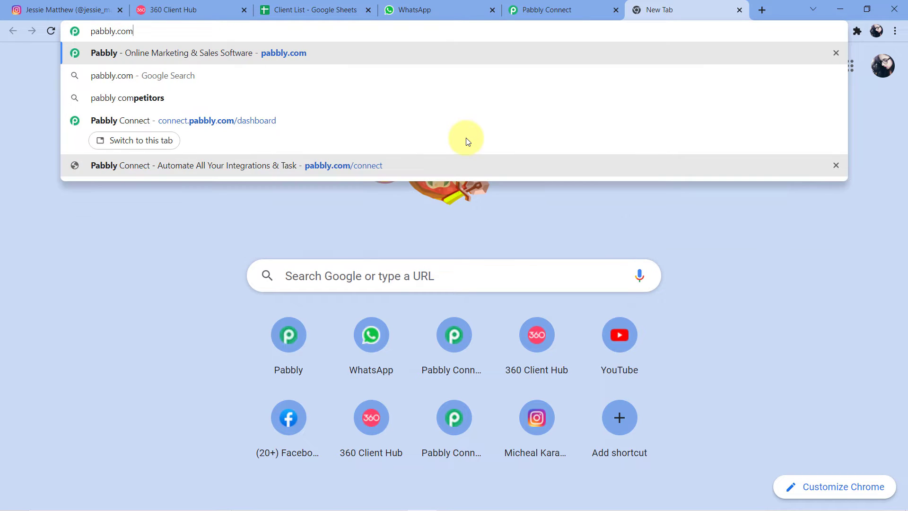
key("Return")
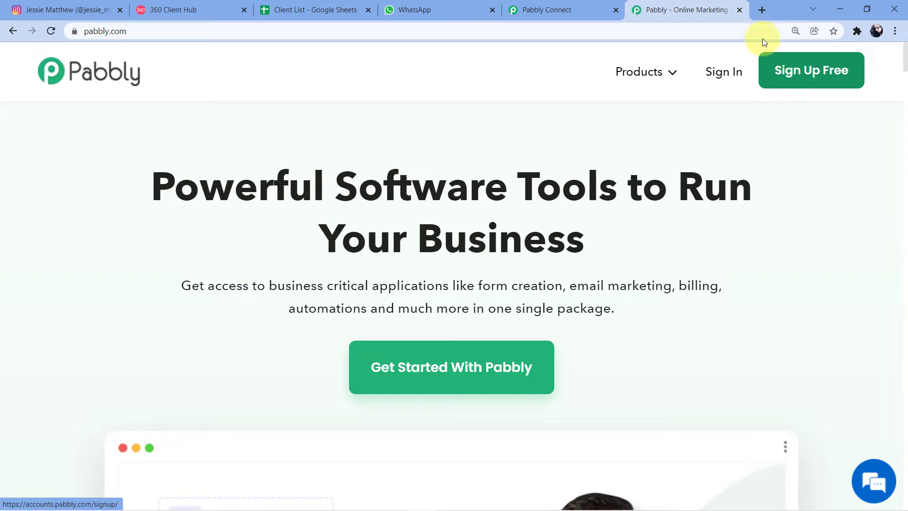
left_click(740, 10)
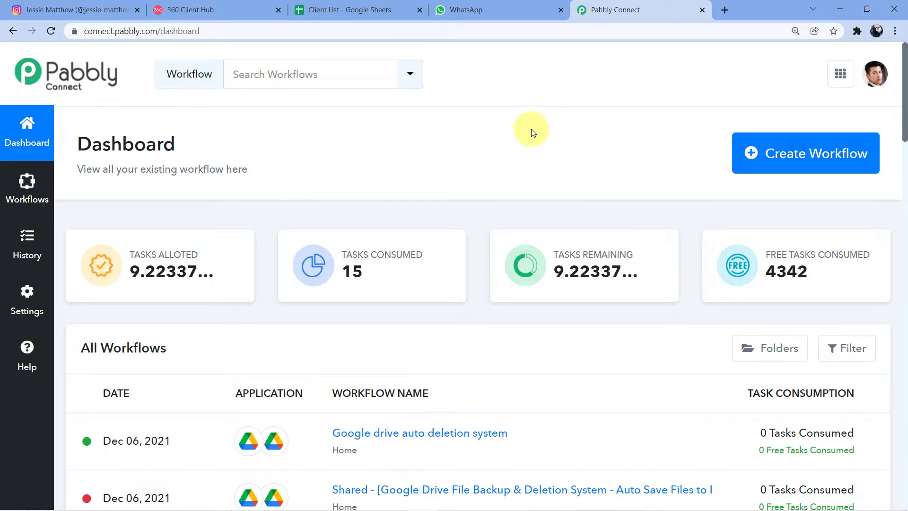
- Create a workflow named "Instagram to Google Sheets to WhatsApp"
left_click(792, 144)
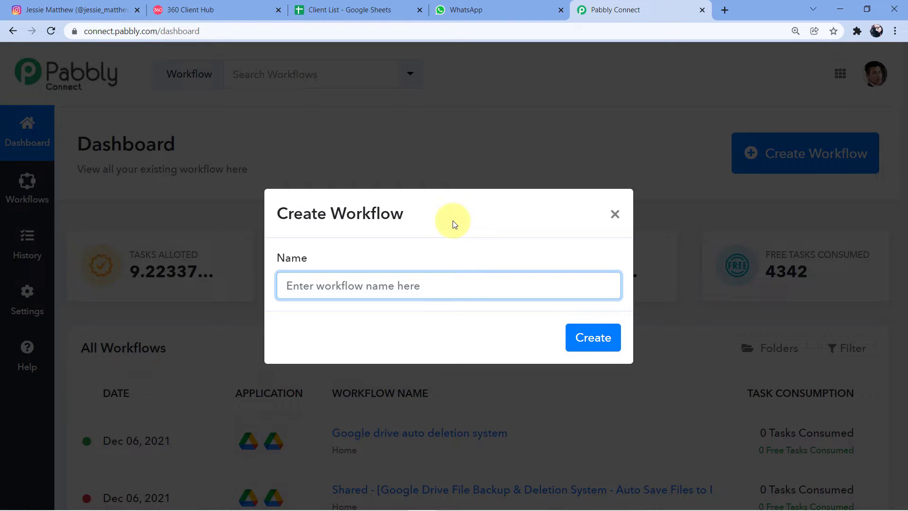
type("Instagram to Google Sheets to WhatsApp")
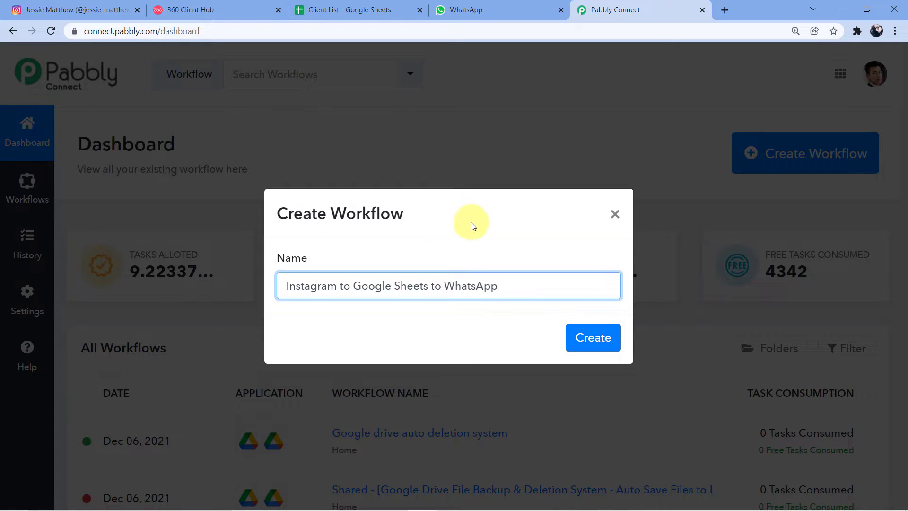
left_click(593, 340)
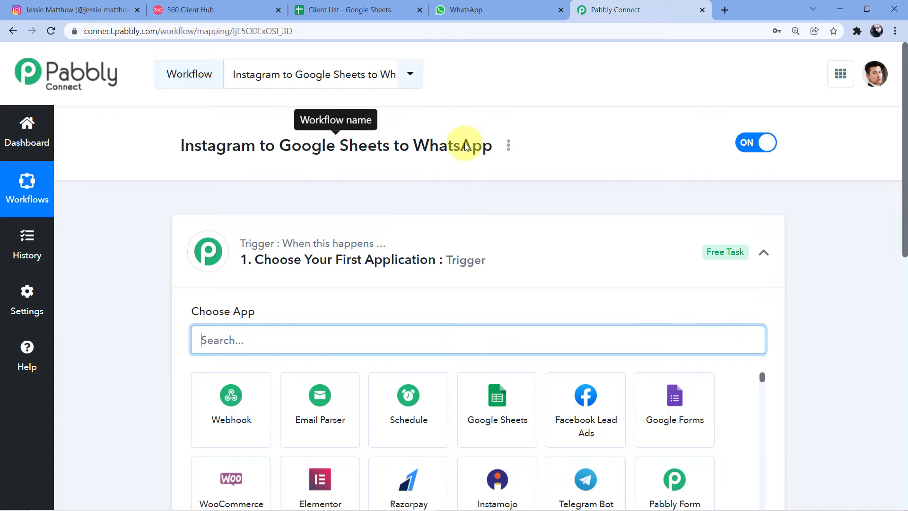
- Set the workflow's trigger to the Instagram for Business app with the event New Media Posted in My Account
left_click(547, 235)
scroll(264, 197, "down", 1)
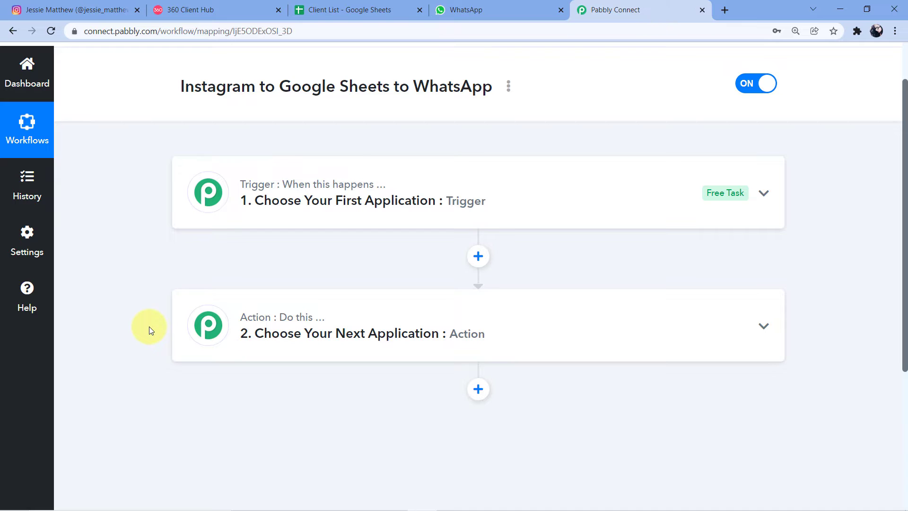
left_click(345, 179)
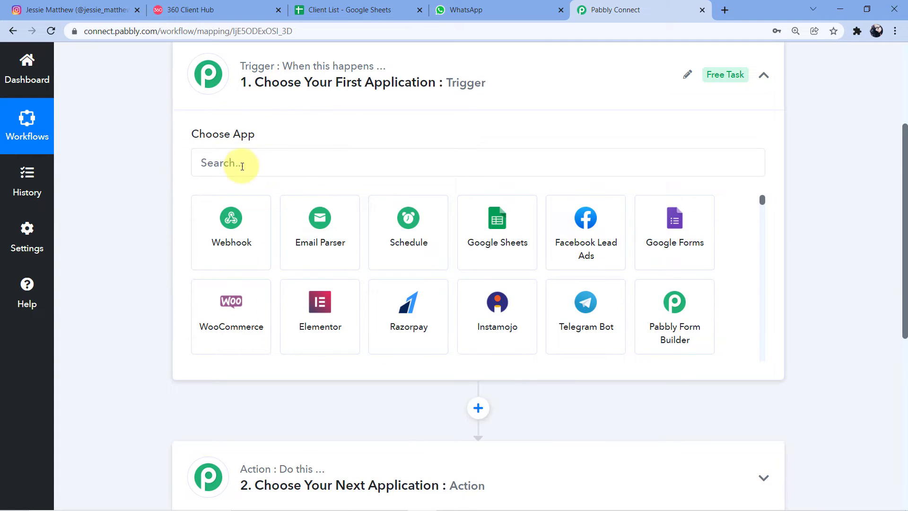
left_click(242, 166)
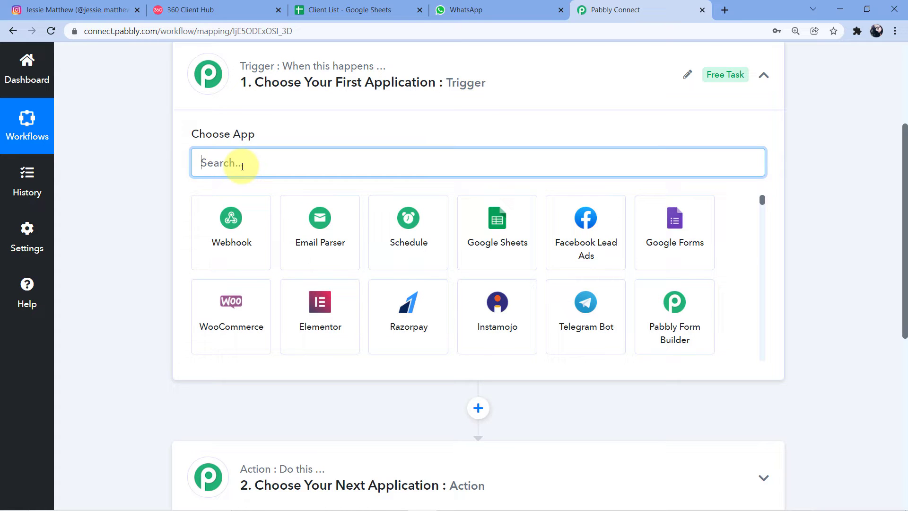
type("instagram")
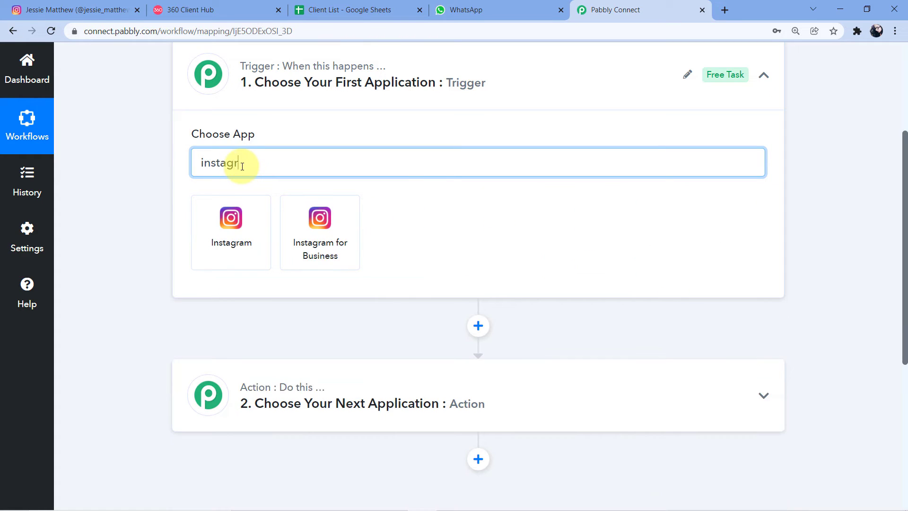
left_click(327, 225)
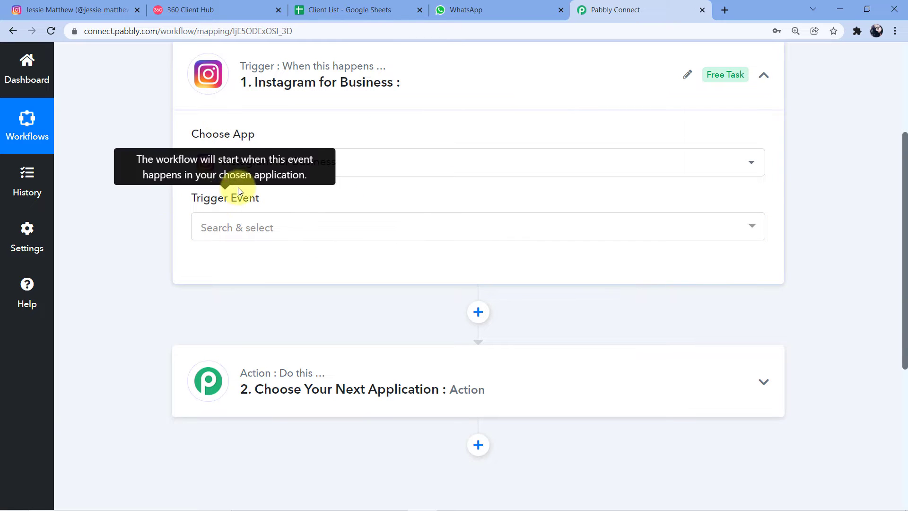
left_click(330, 226)
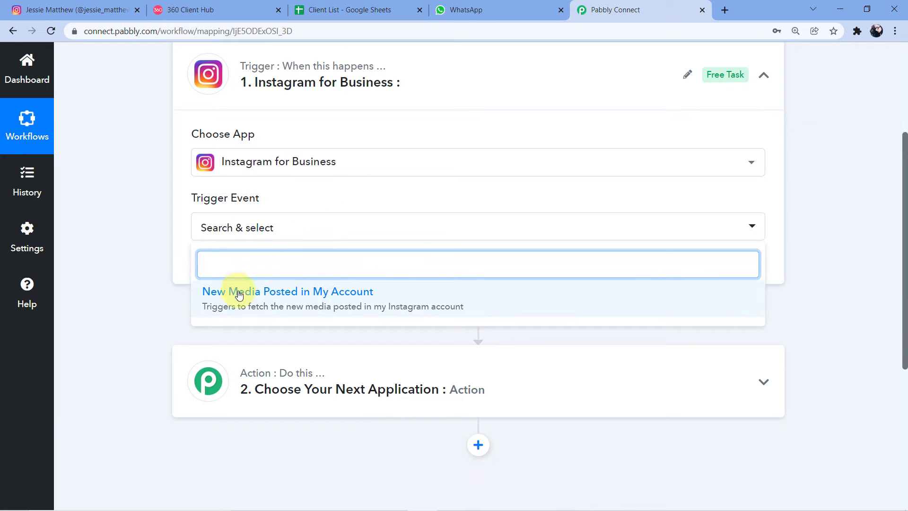
left_click(322, 299)
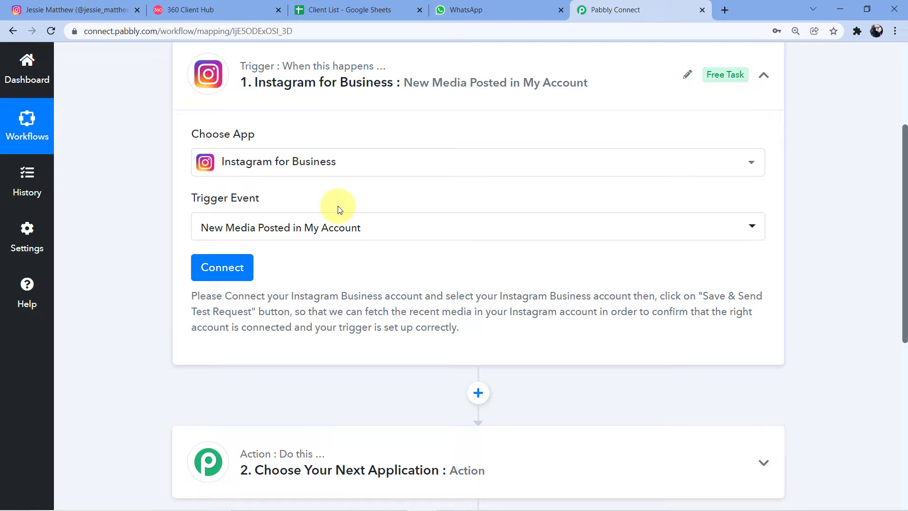
- Connect the trigger to Instagram through a new Instagram for Business connection, checking the open Instagram profile
left_click(215, 264)
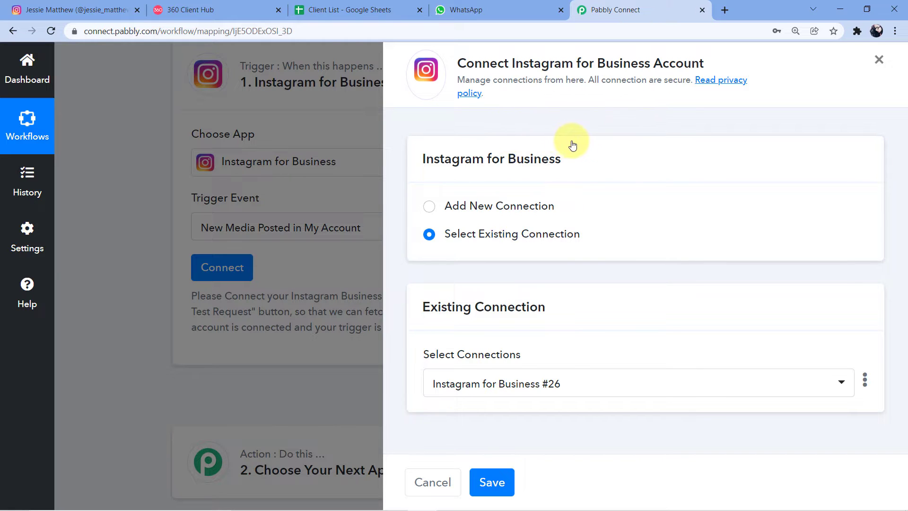
left_click(429, 212)
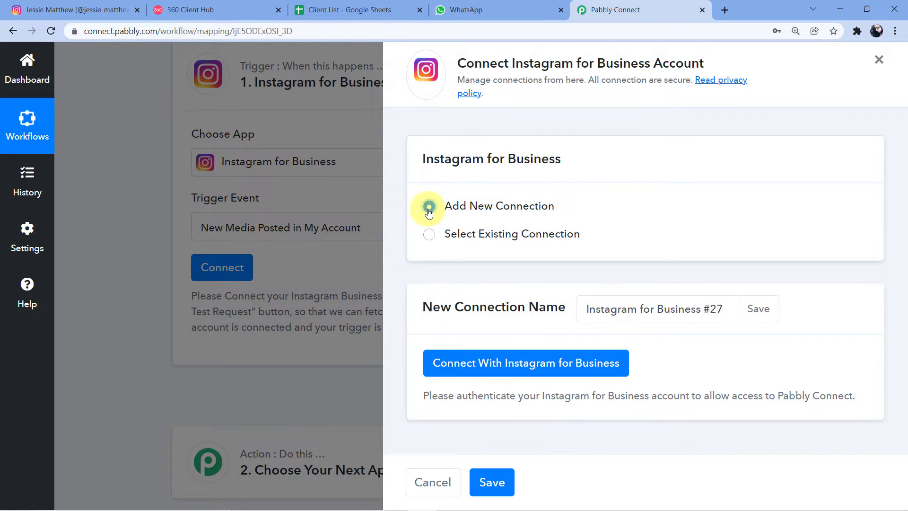
left_click(511, 364)
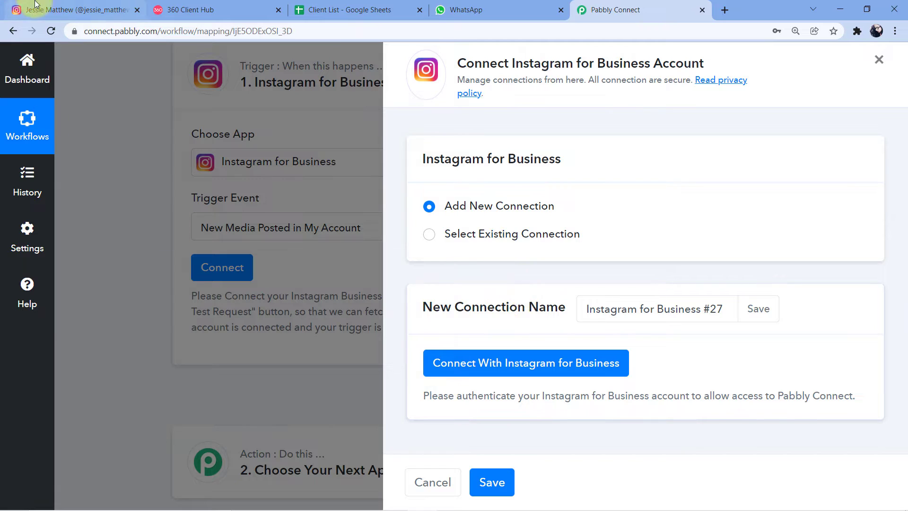
left_click(35, 5)
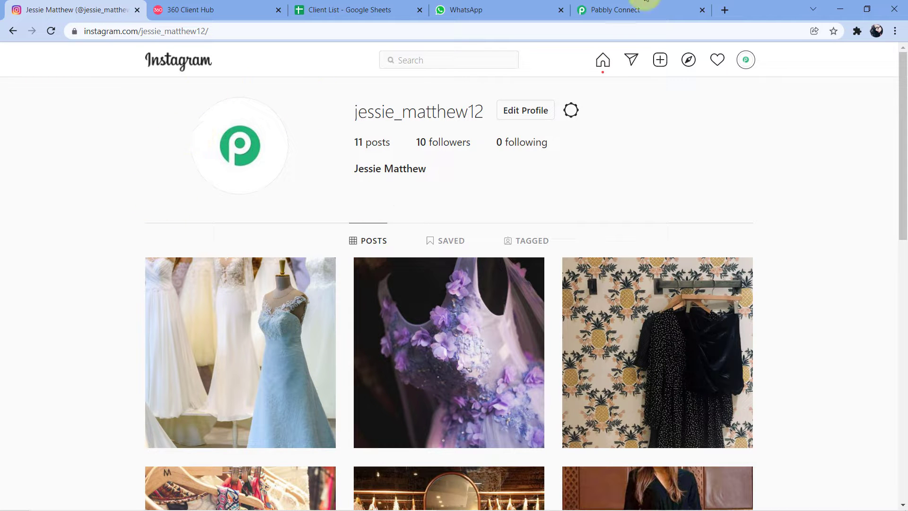
left_click(645, 10)
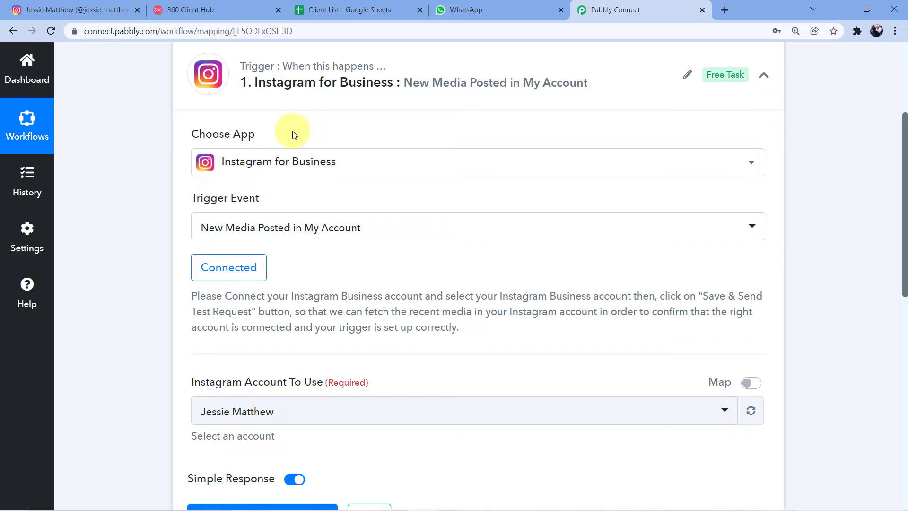
- Select the business account as the trigger's Instagram Account To Use and compare it with the open Instagram profile
mouse_move(192, 203)
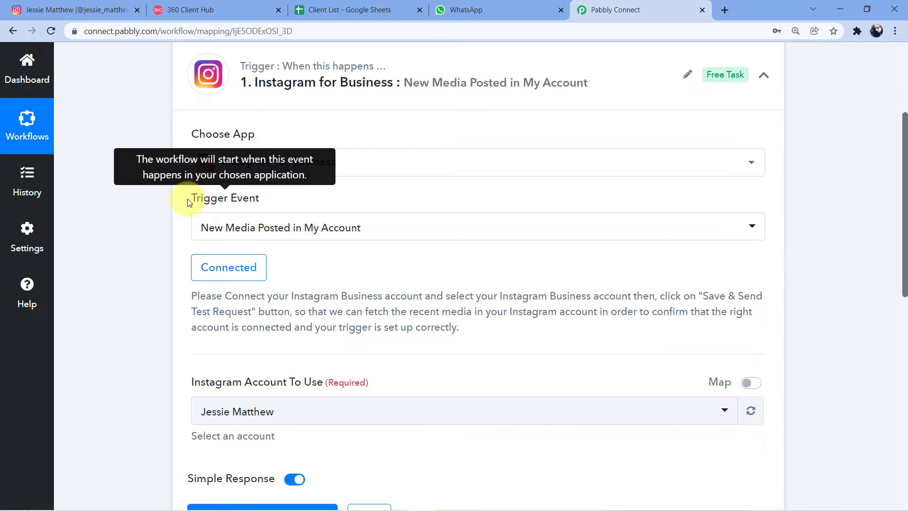
scroll(162, 199, "down", 4)
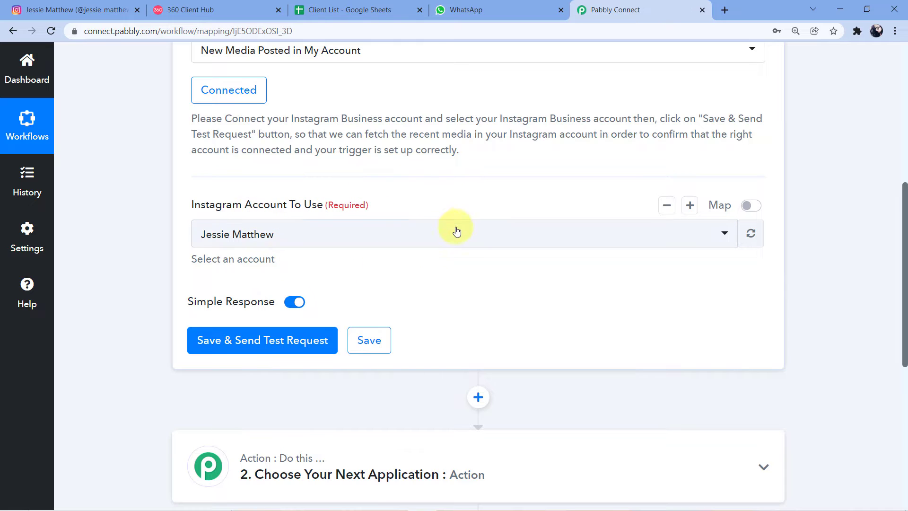
left_click(416, 236)
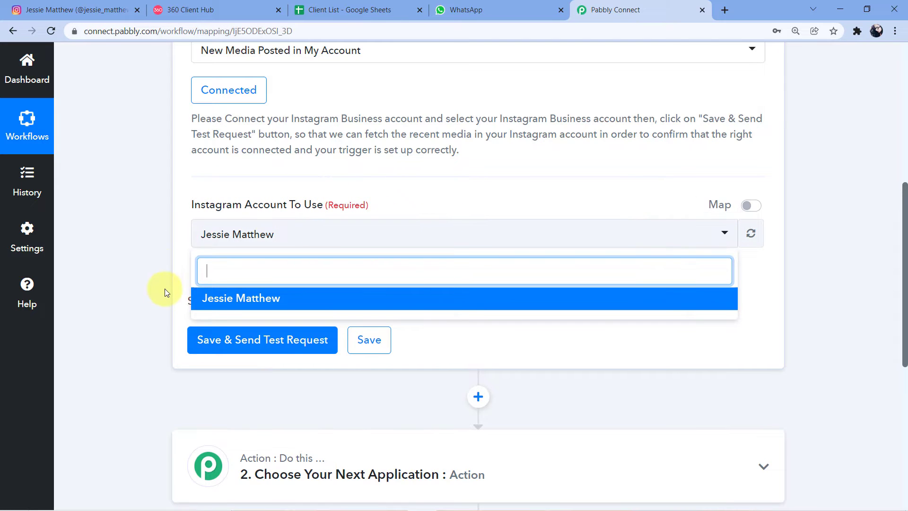
left_click(228, 298)
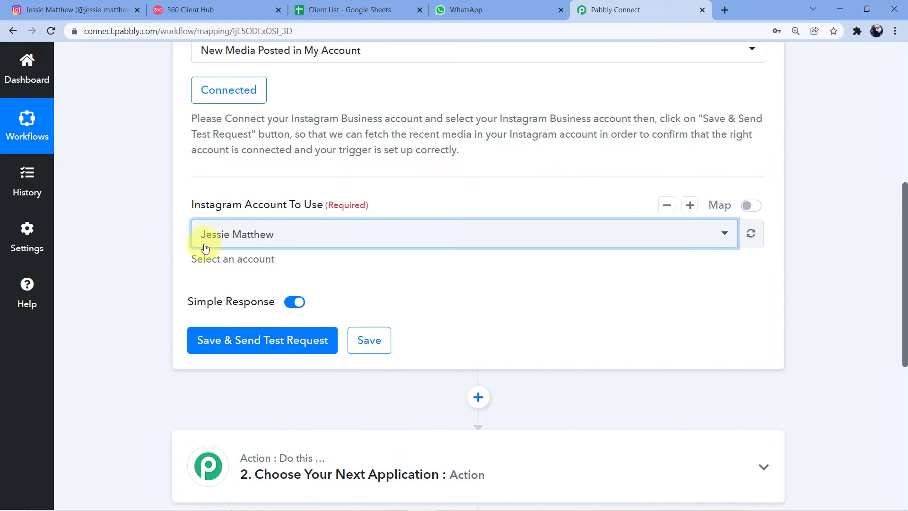
left_click(78, 11)
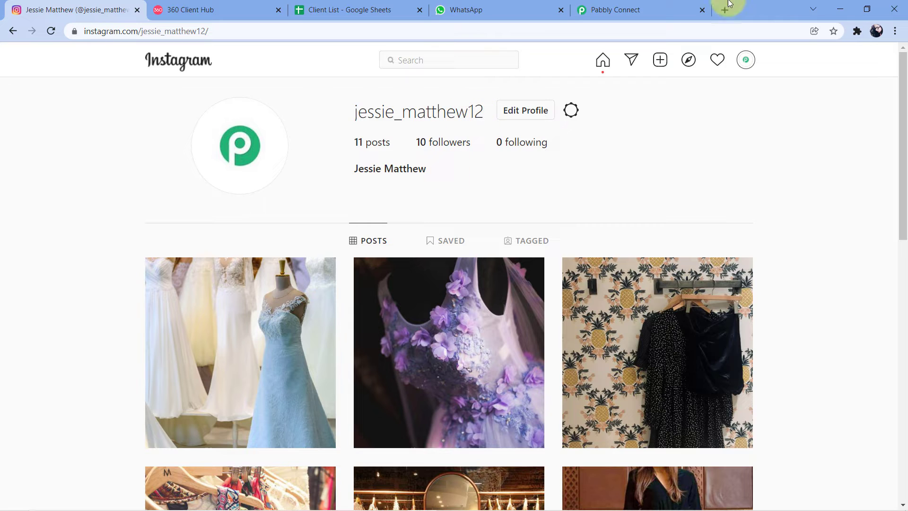
left_click(645, 9)
left_click(297, 179)
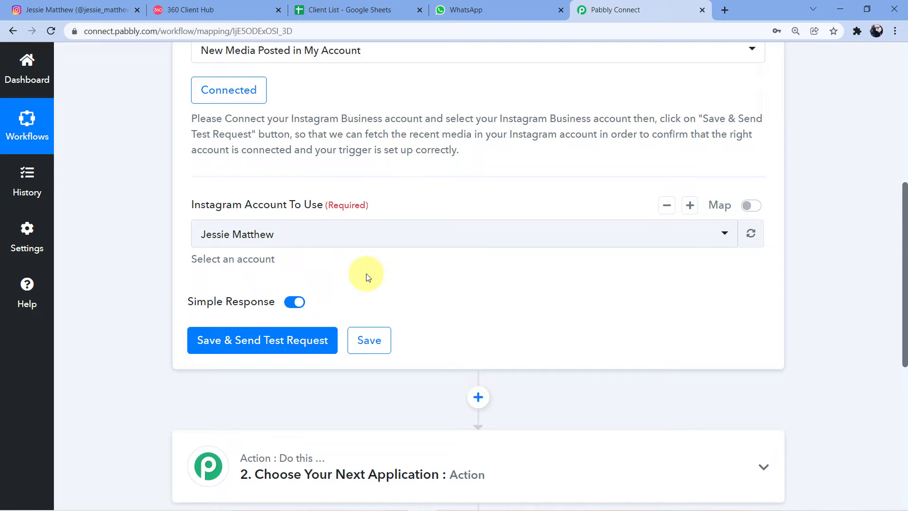
- Switch to Instagram and start a new post with pexels-photo-10325736 from the Desktop, keeping the default crop and filter
left_click(63, 8)
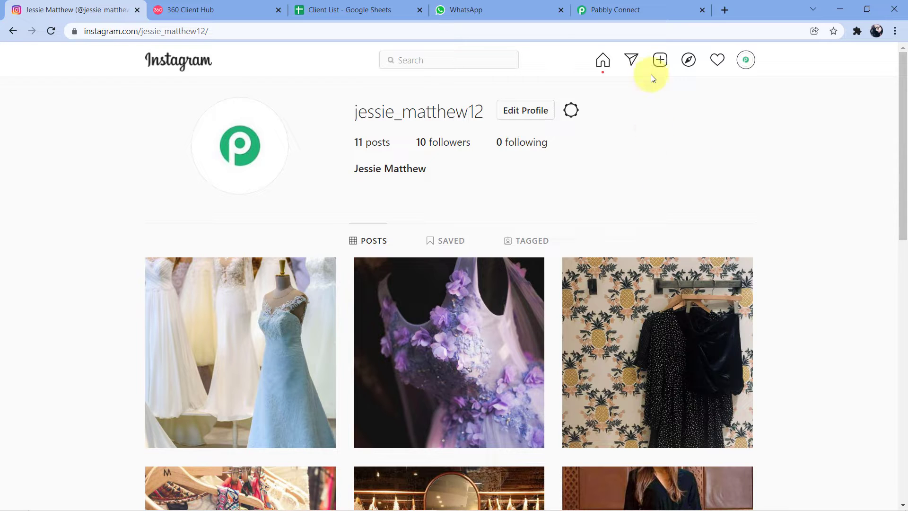
left_click(660, 60)
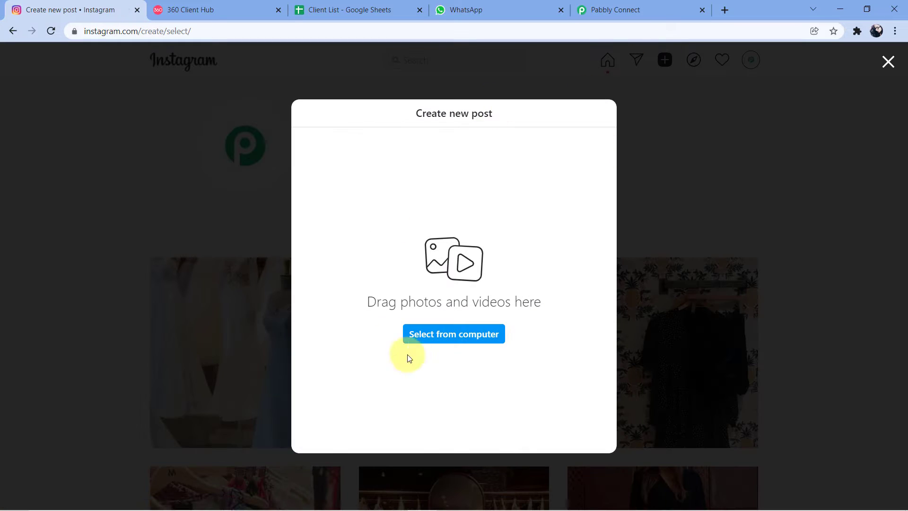
left_click(441, 336)
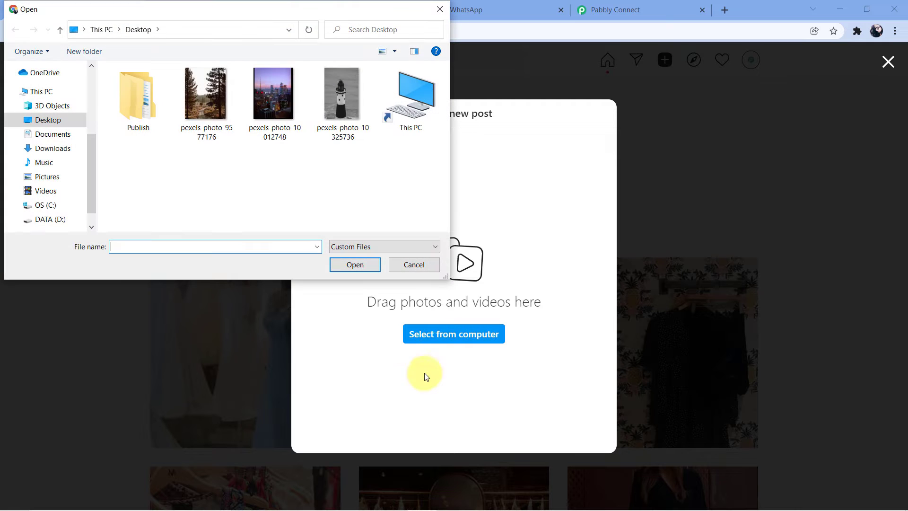
left_click(329, 114)
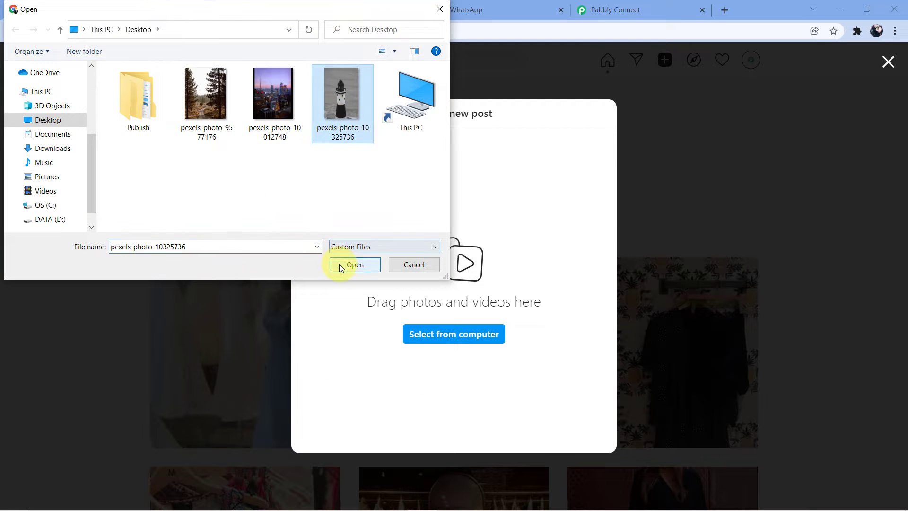
left_click(341, 265)
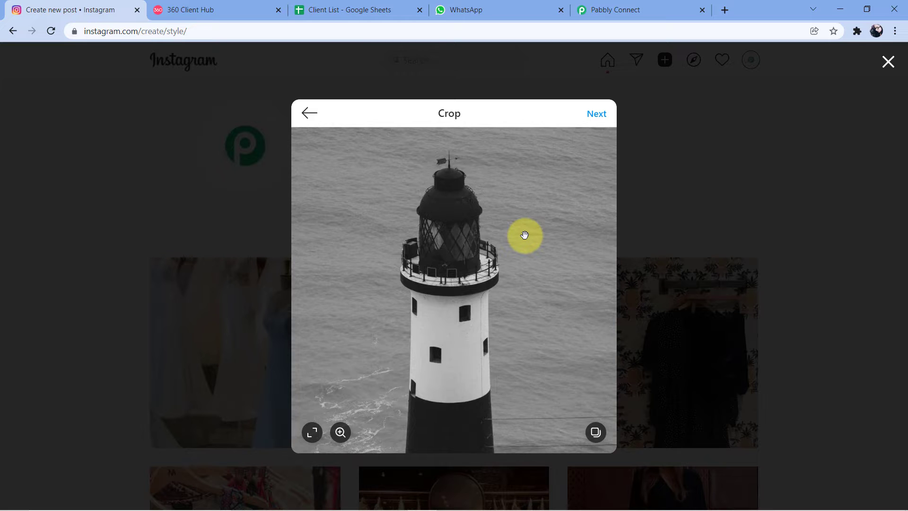
left_click(600, 117)
left_click(704, 118)
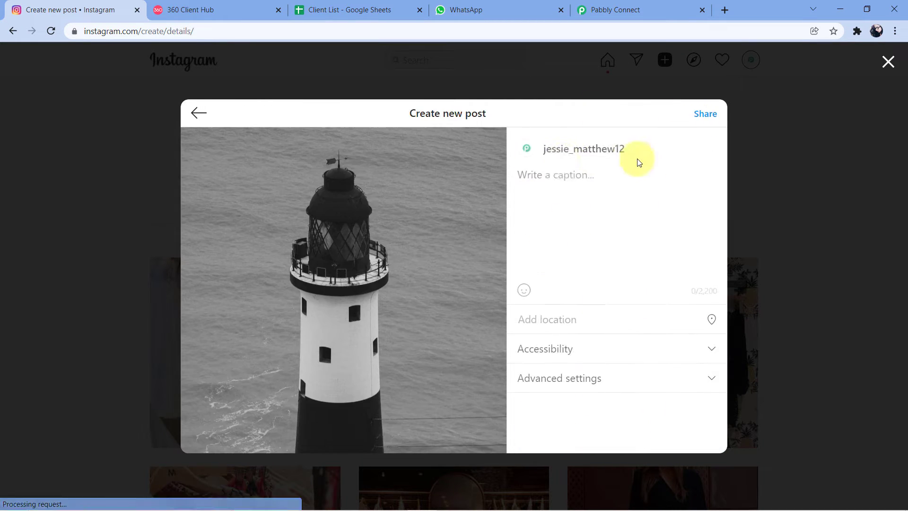
- Write the caption "This is a picture of a lighthouse." for the new post
left_click(557, 176)
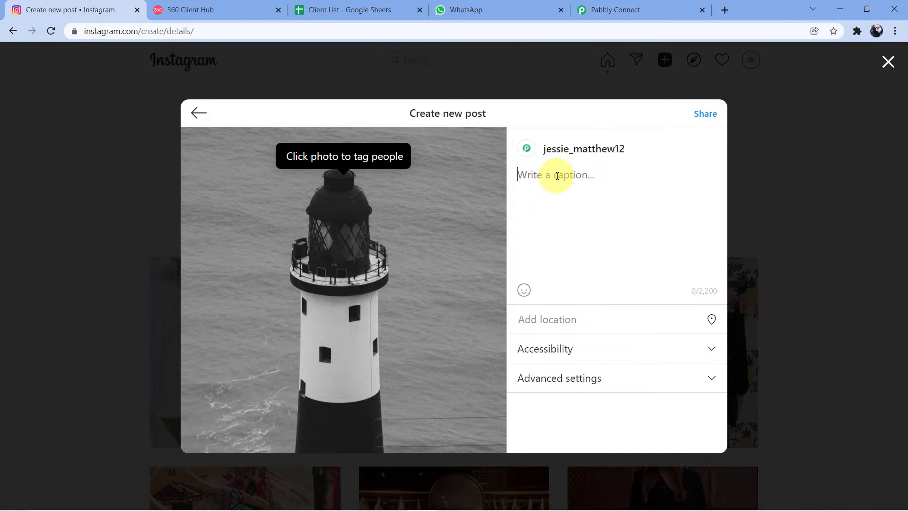
type("This is a picture to")
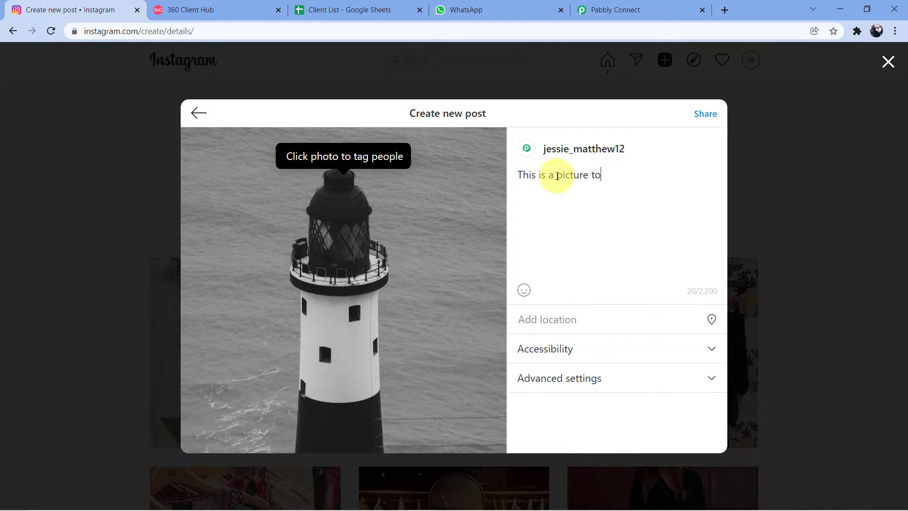
key("BackSpace")
key("BackSpace")
type("of a lighthouse")
type(".")
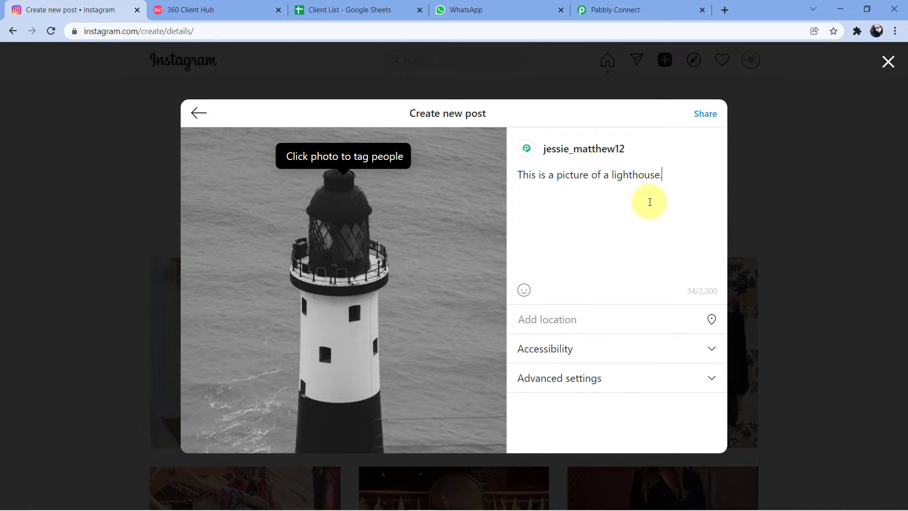
- Share the lighthouse post, dismiss the post dialog and reload the Instagram profile
left_click(705, 116)
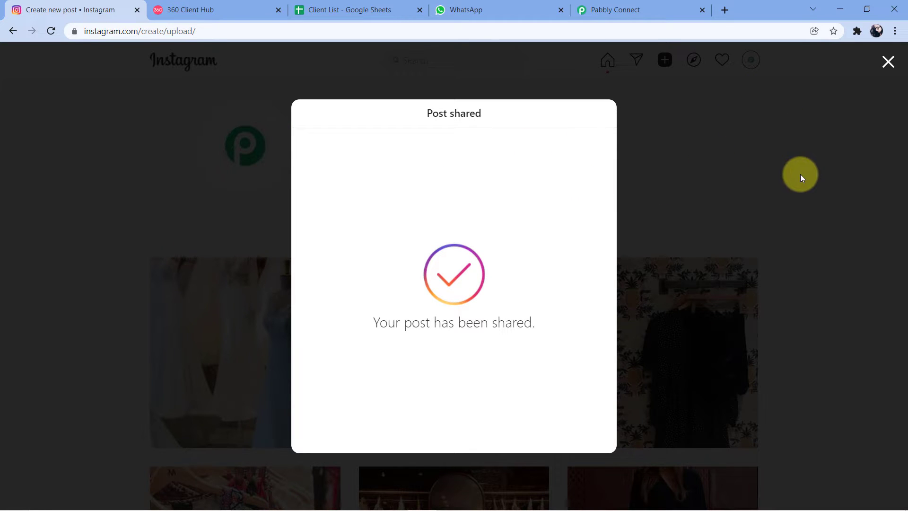
left_click(885, 69)
left_click(53, 30)
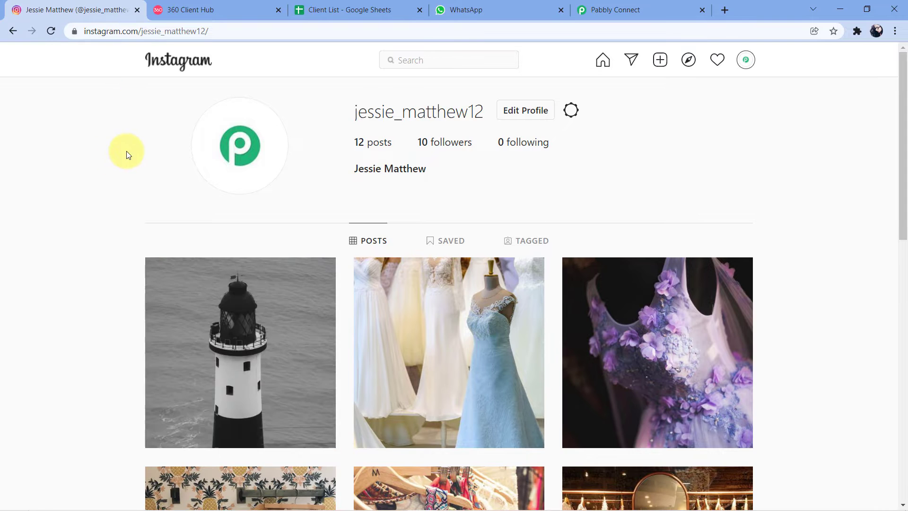
- View the newly shared lighthouse post with its caption on the Instagram profile, and close it
scroll(67, 150, "down", 1)
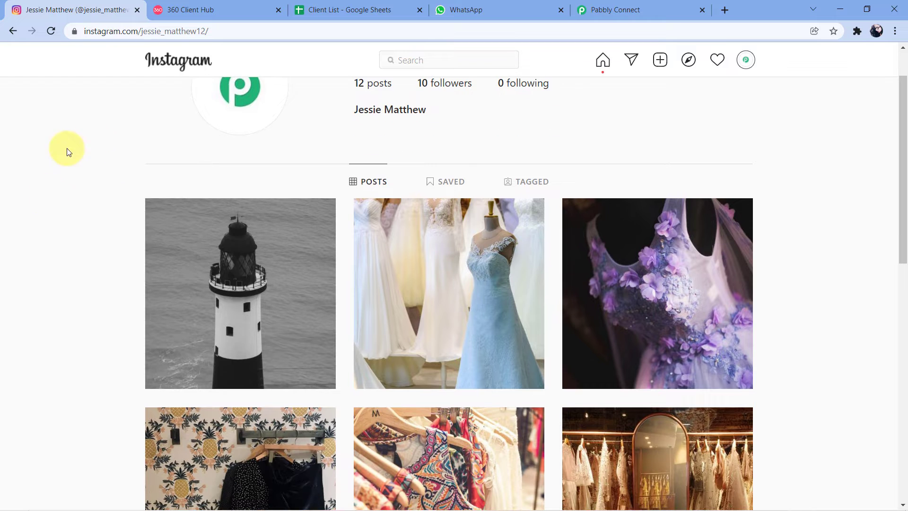
left_click(190, 255)
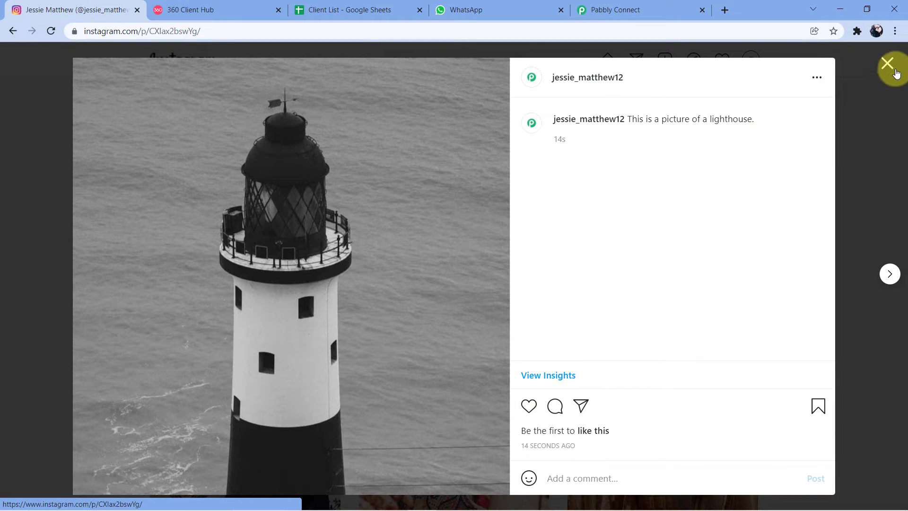
left_click(888, 63)
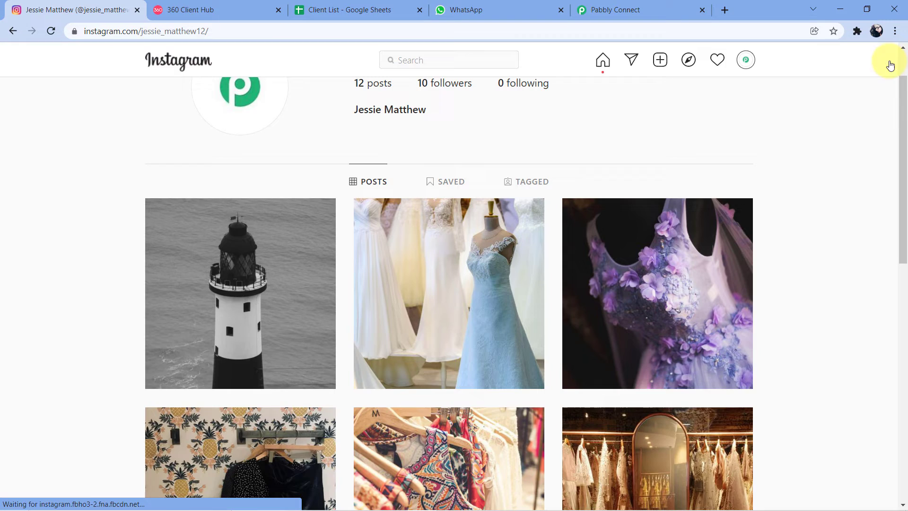
- Switch to Pabbly Connect, save the Instagram trigger with a test request and review the received response fields
left_click(651, 4)
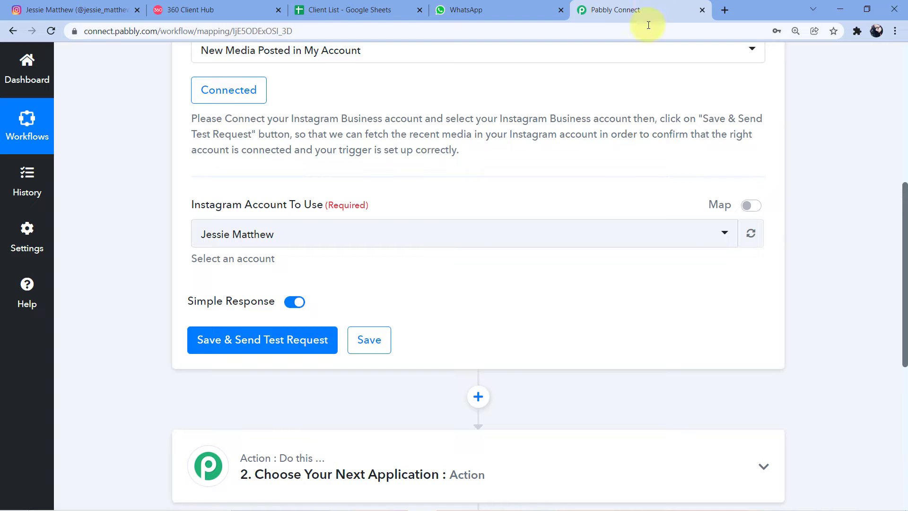
left_click(266, 345)
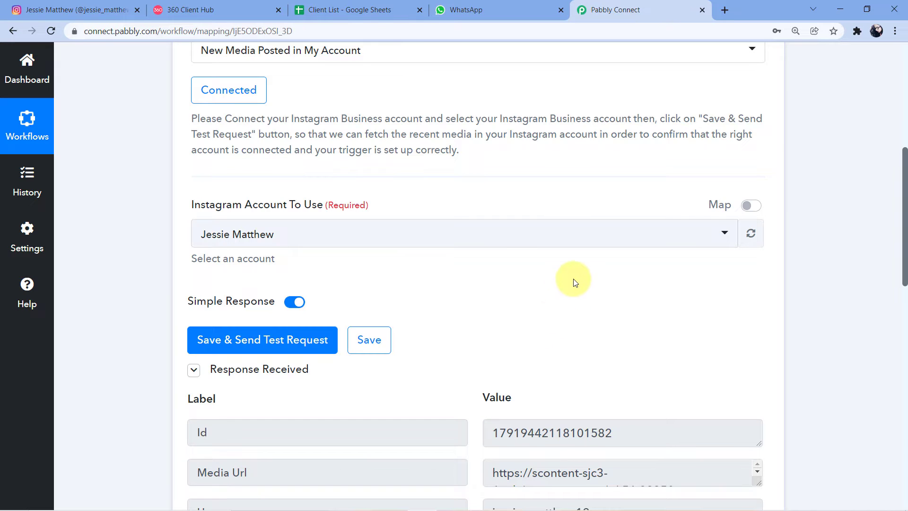
scroll(558, 277, "down", 2)
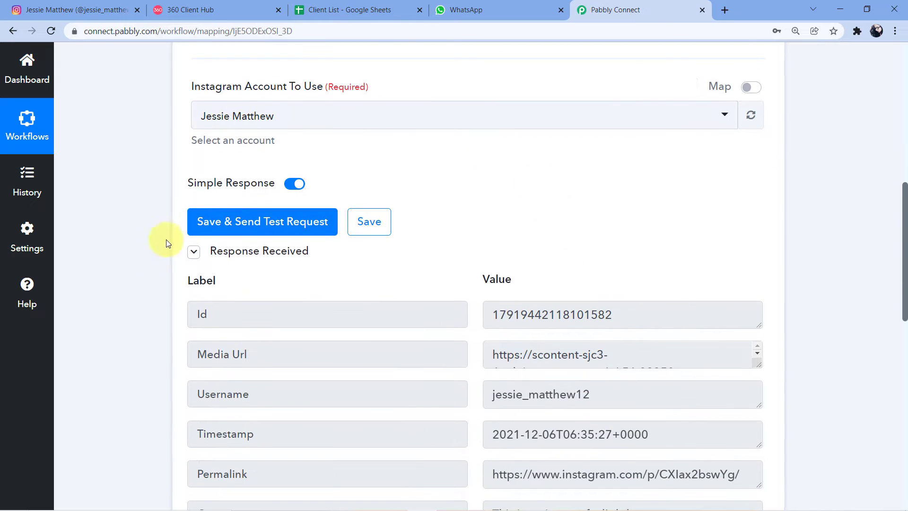
scroll(487, 179, "down", 2)
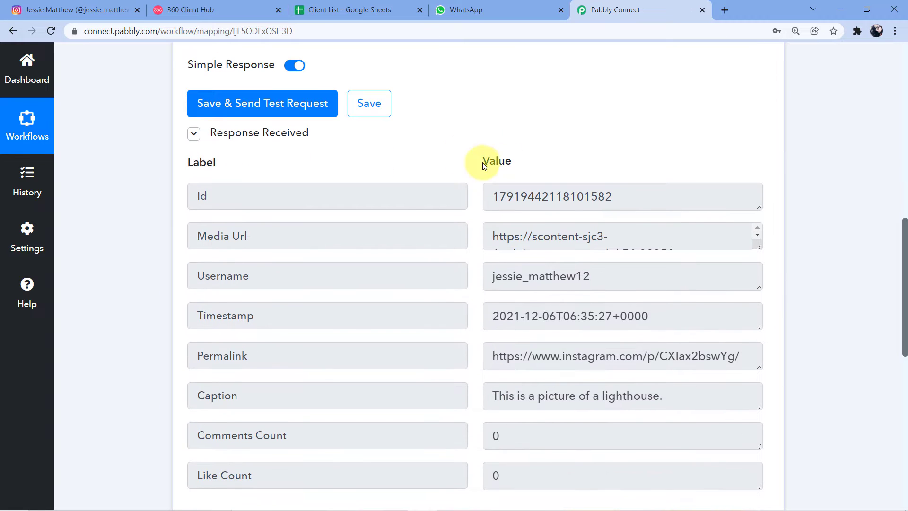
scroll(472, 167, "down", 1)
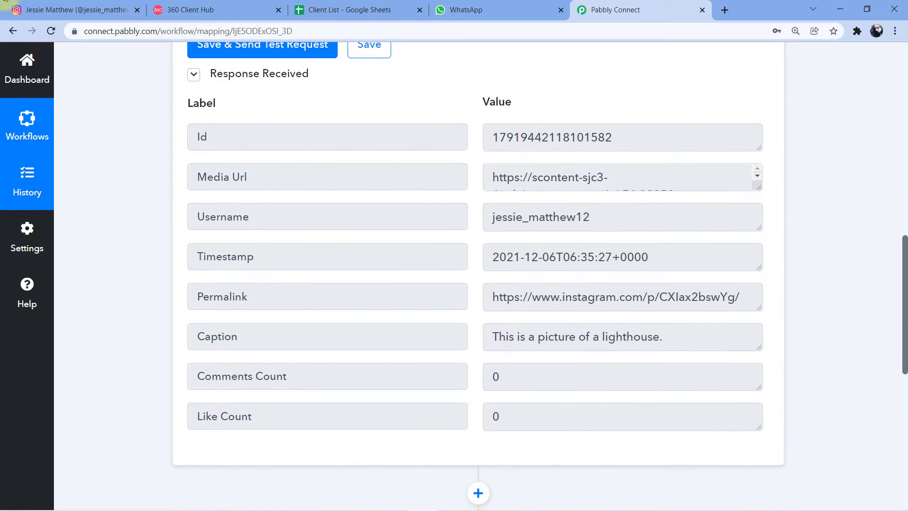
- Compare the test response with the Instagram profile, enlarging the Media Url and Permalink values and checking the Username
left_click(88, 10)
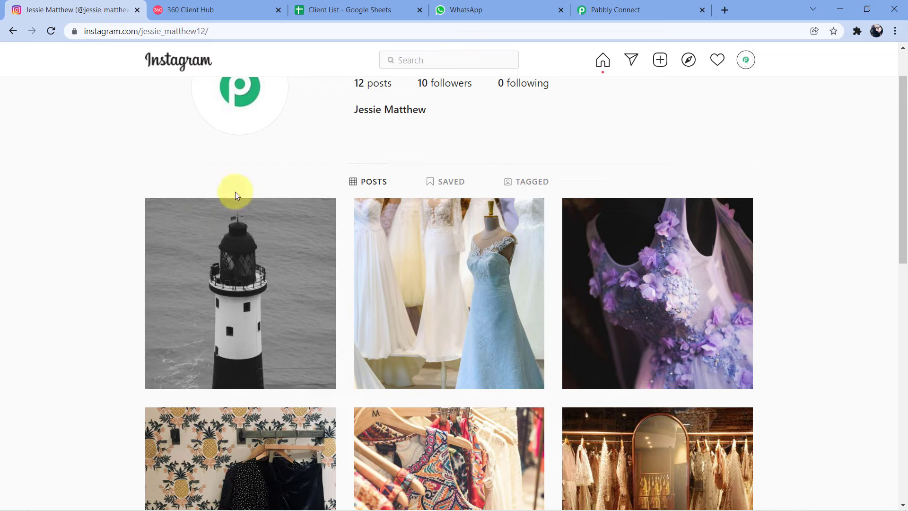
left_click(598, 9)
left_click_drag(760, 188, 757, 350)
scroll(362, 197, "down", 3)
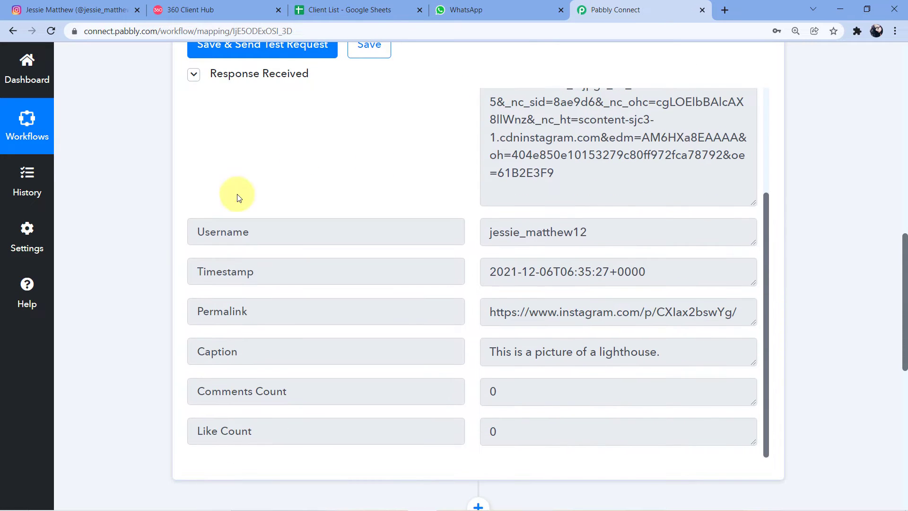
double_click(596, 232)
scroll(428, 226, "down", 2)
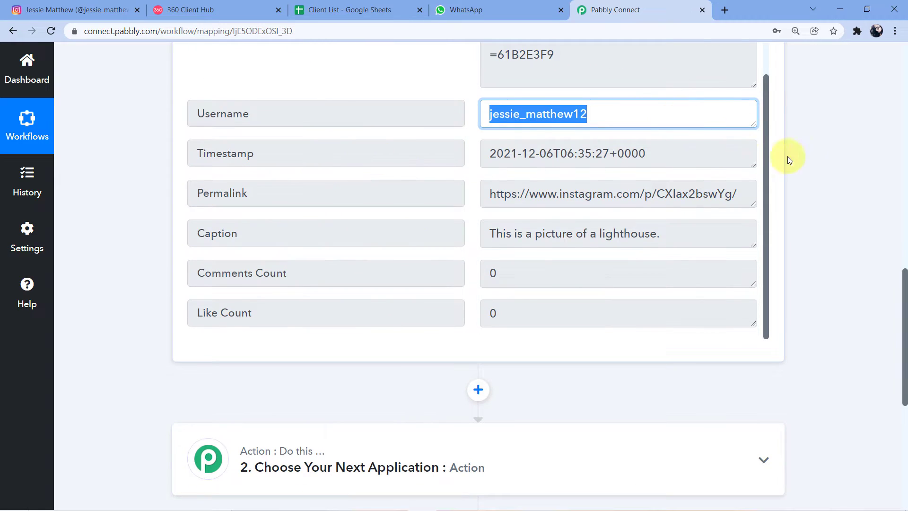
scroll(669, 217, "up", 1)
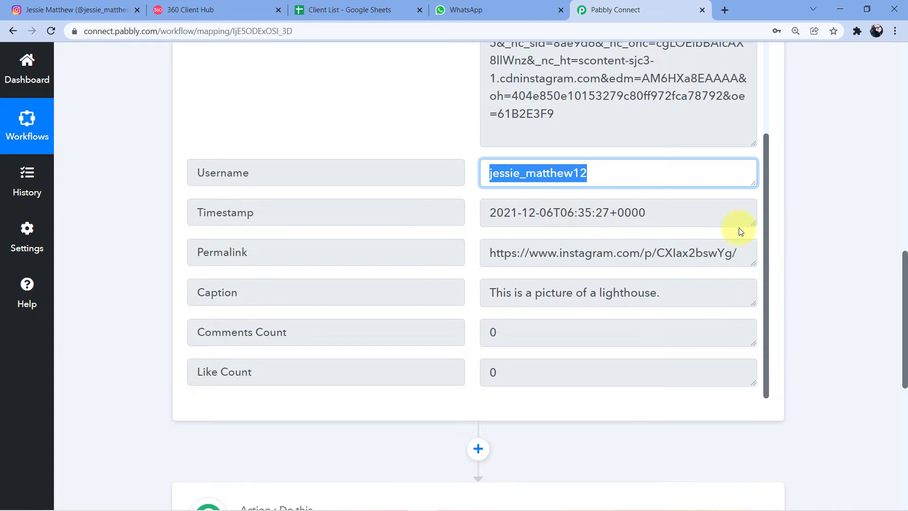
left_click_drag(755, 260, 755, 284)
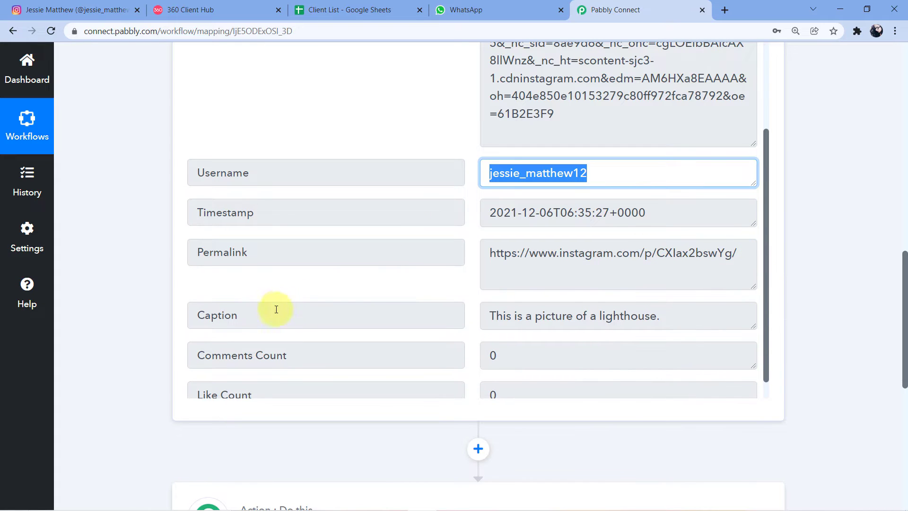
scroll(527, 323, "down", 1)
- Copy the response's Permalink, open it in a new browser tab to check the post, and close that tab
left_click_drag(742, 229, 532, 225)
right_click(540, 234)
left_click(562, 241)
left_click(725, 10)
key("ctrl+v")
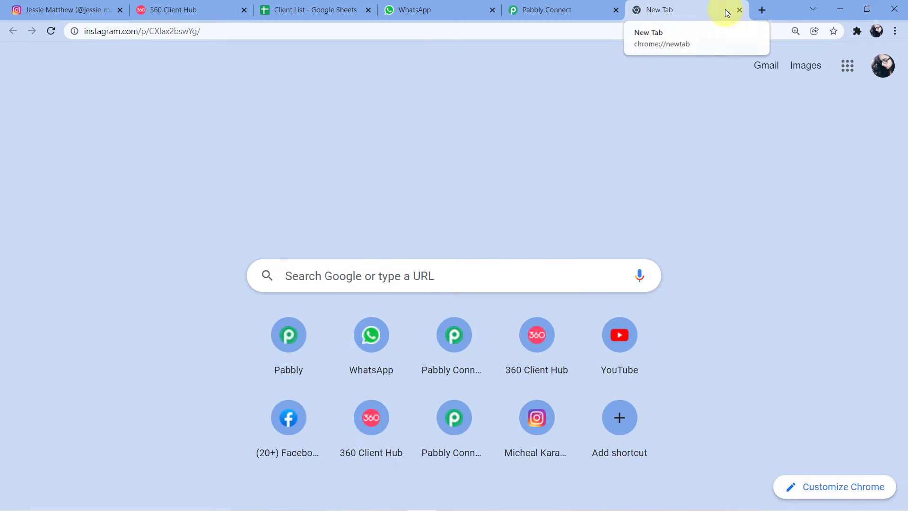
key("Return")
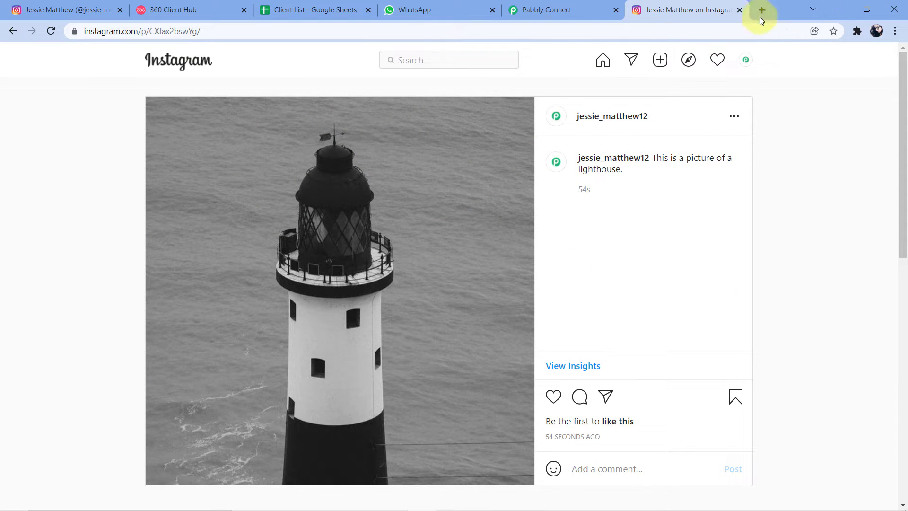
left_click(740, 9)
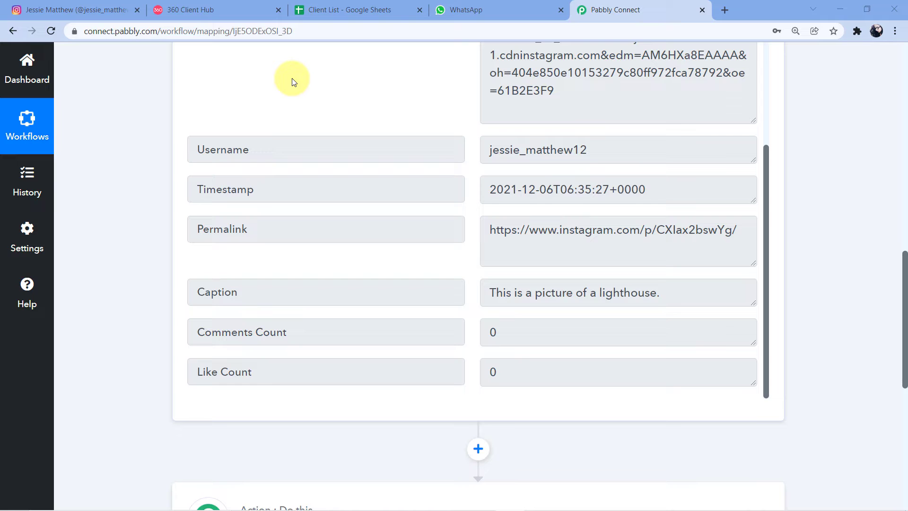
- Switch to Google Sheets to examine the Client List spreadsheet's title and columns, and return to Pabbly Connect
left_click(357, 10)
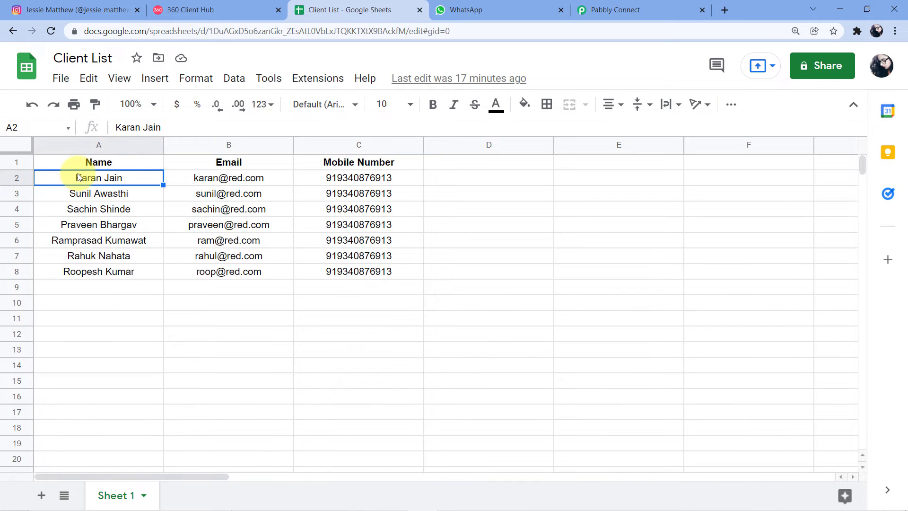
left_click(67, 167)
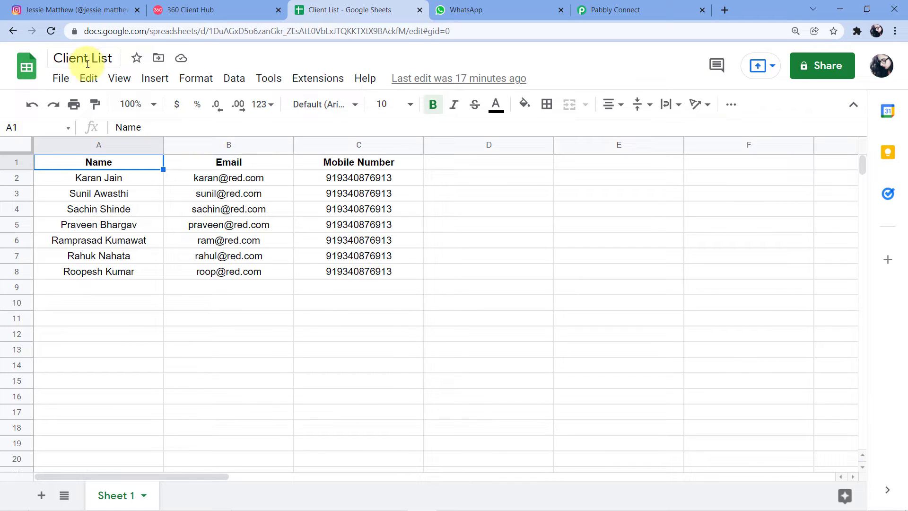
left_click(657, 9)
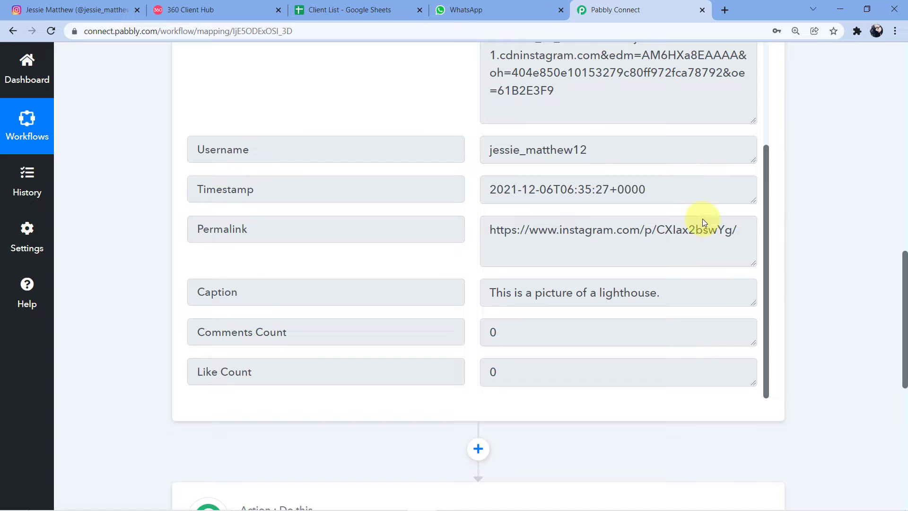
- Expand the workflow's second step, search for "Google Sheet" and choose Google Sheets as the action app
scroll(829, 149, "down", 6)
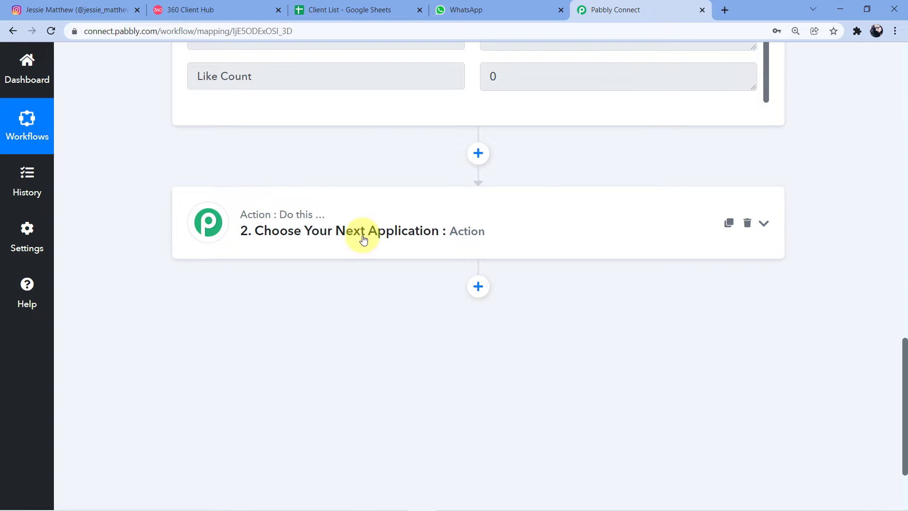
left_click(355, 223)
left_click(235, 318)
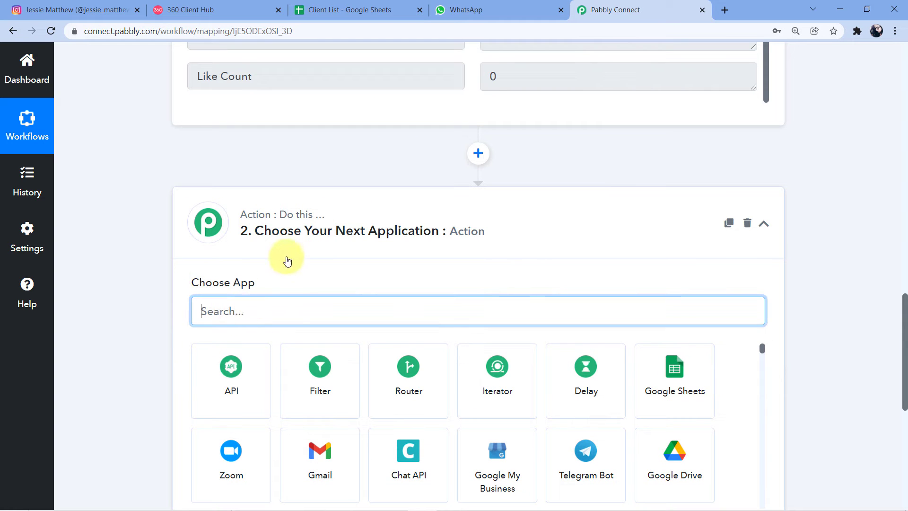
type("Googl")
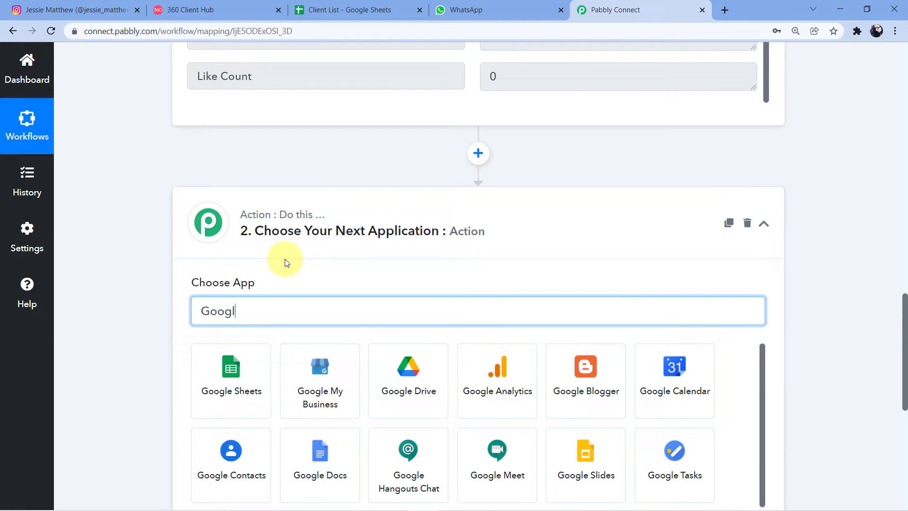
type("e Sheet")
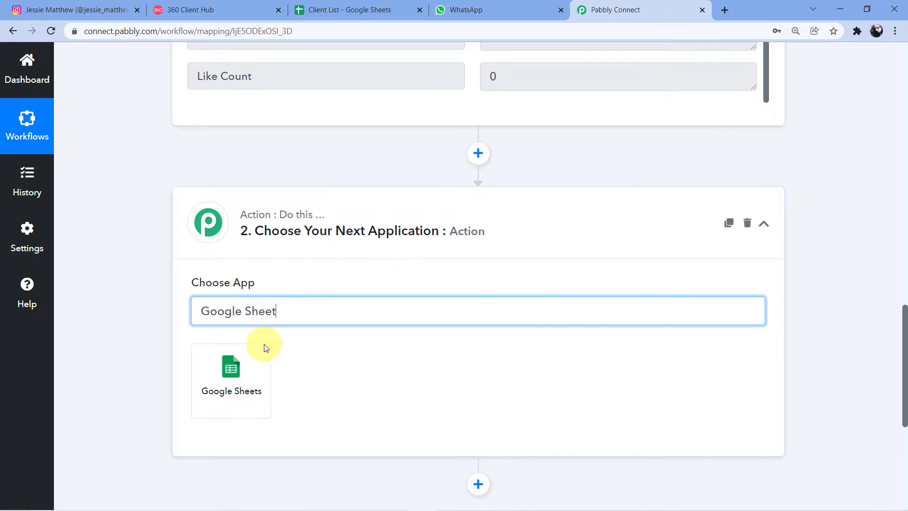
left_click(228, 376)
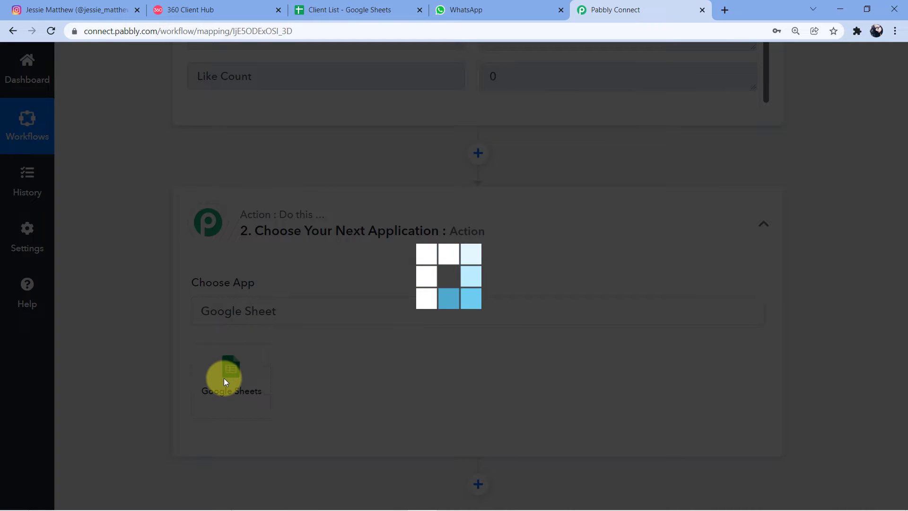
- Set the Google Sheets action event to Get Row(s)
scroll(189, 256, "down", 1)
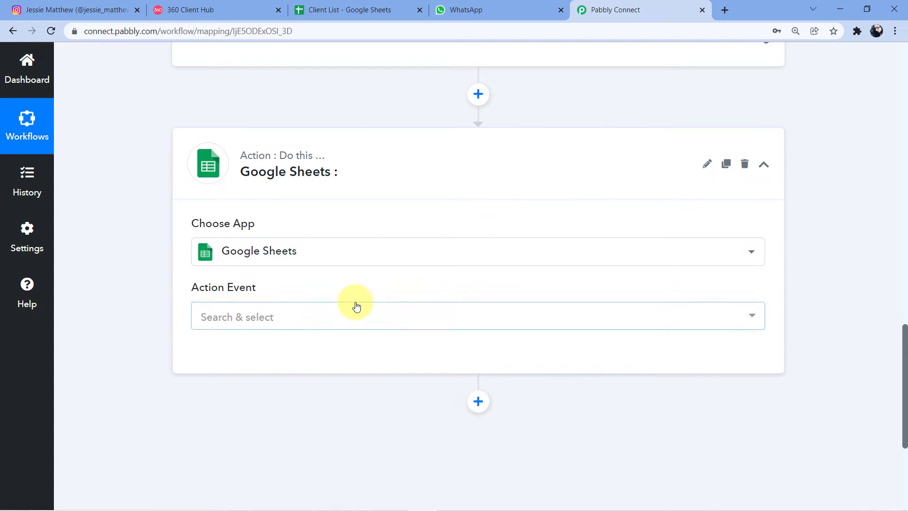
left_click(326, 316)
scroll(182, 158, "down", 2)
scroll(280, 257, "down", 2)
scroll(284, 260, "down", 2)
scroll(283, 259, "up", 3)
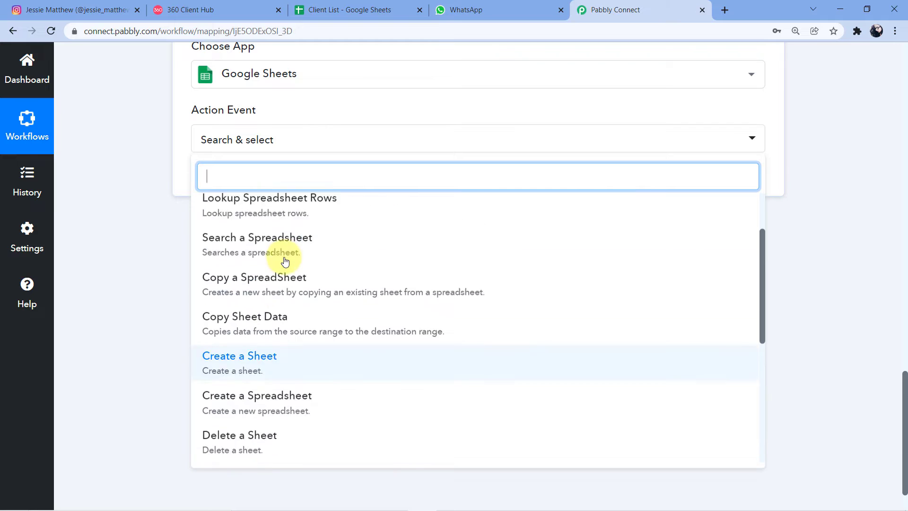
left_click(231, 251)
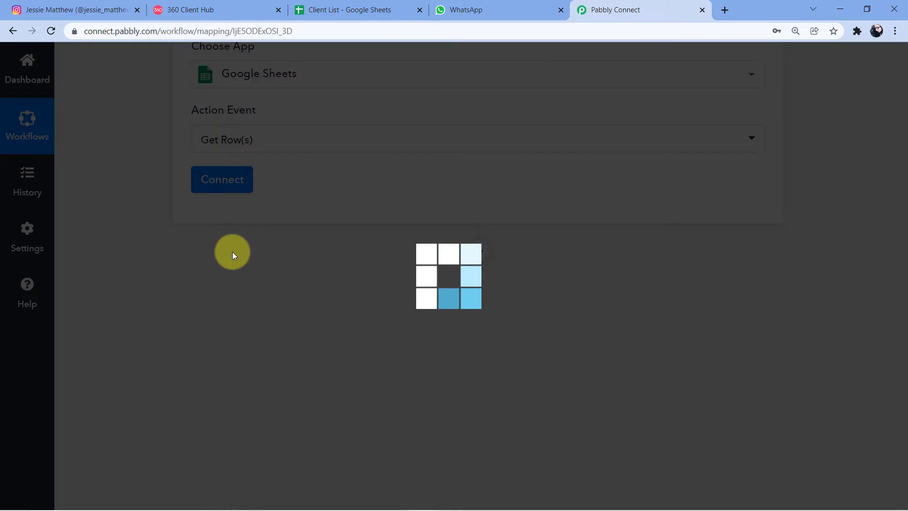
- Add a new Google Sheets connection for the action, signing in with the listed Google account and allowing access
left_click(219, 190)
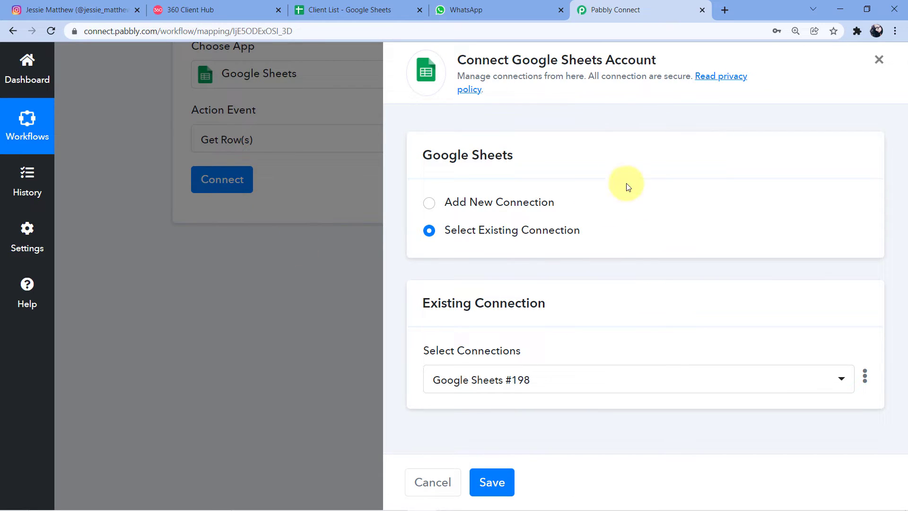
left_click(429, 202)
left_click(503, 363)
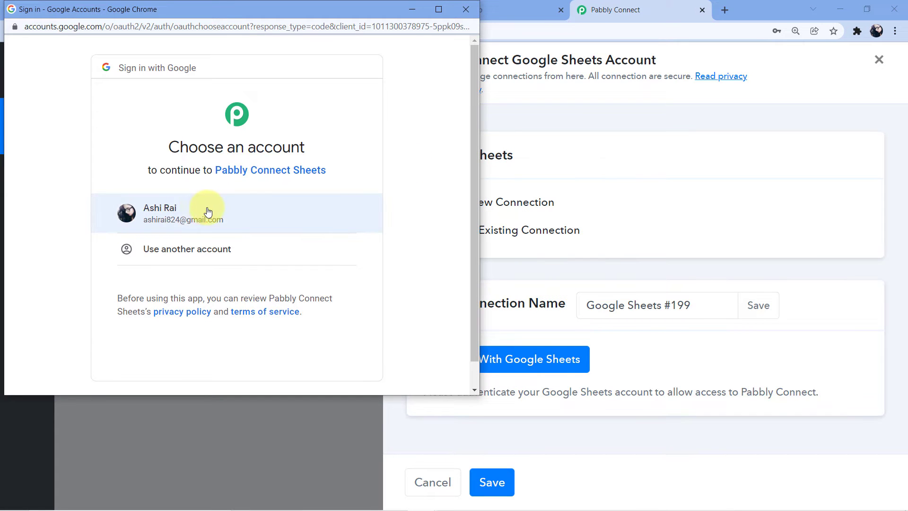
left_click(208, 211)
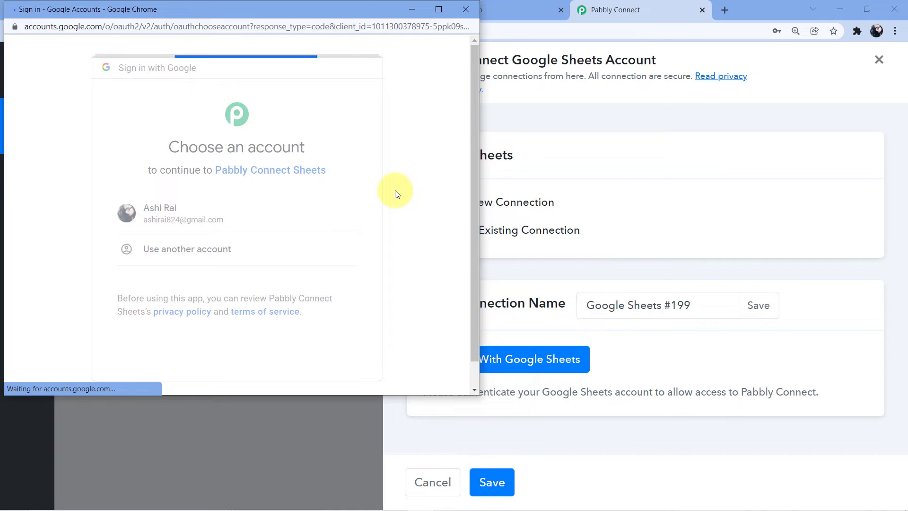
scroll(397, 194, "down", 5)
left_click(297, 308)
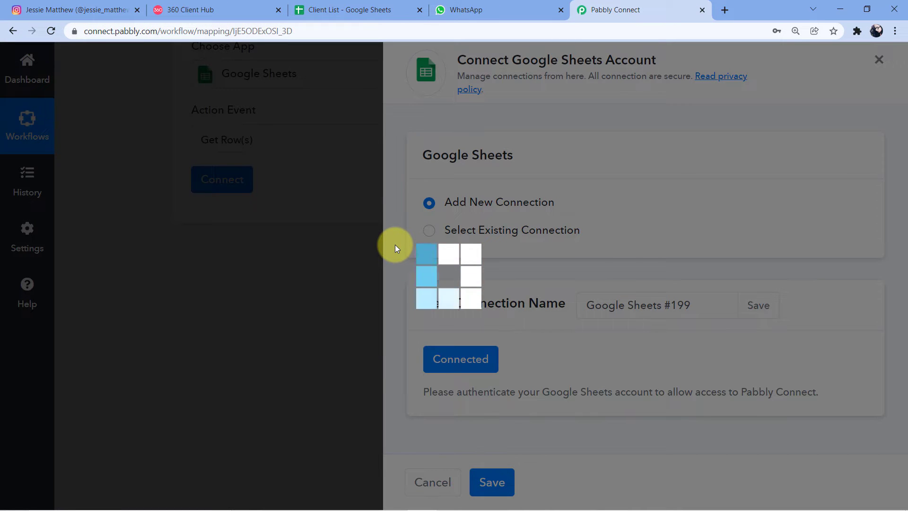
- Select Client List as the spreadsheet for the Get Row(s) action, checking its title in Google Sheets
scroll(396, 248, "down", 3)
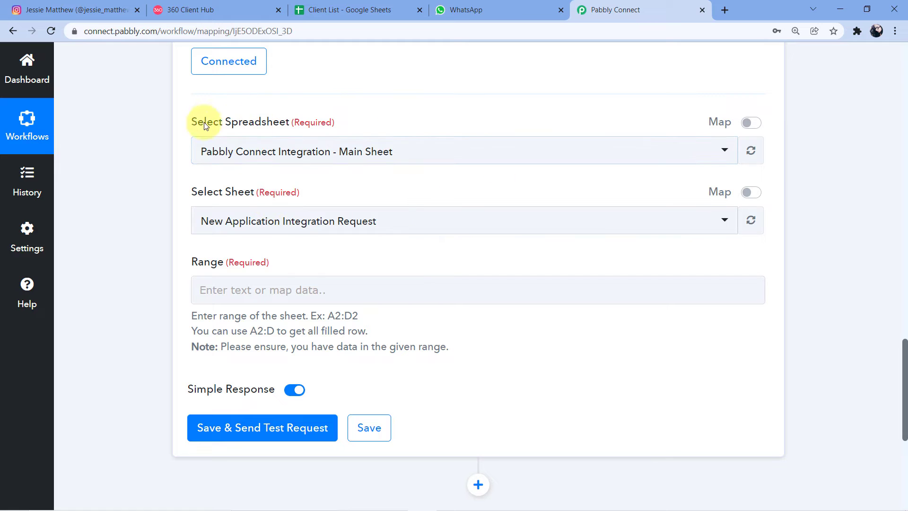
left_click(457, 146)
scroll(296, 229, "down", 3)
scroll(293, 227, "down", 9)
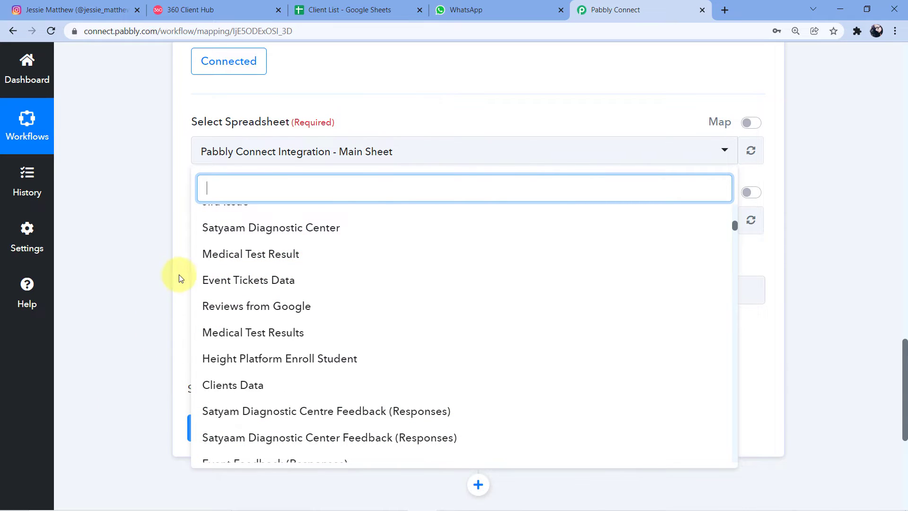
scroll(261, 280, "up", 7)
scroll(241, 278, "up", 5)
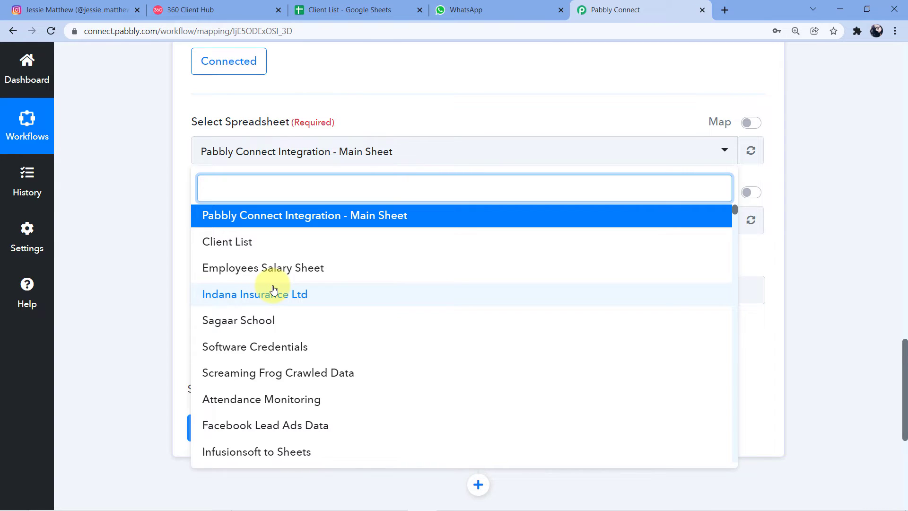
left_click(352, 10)
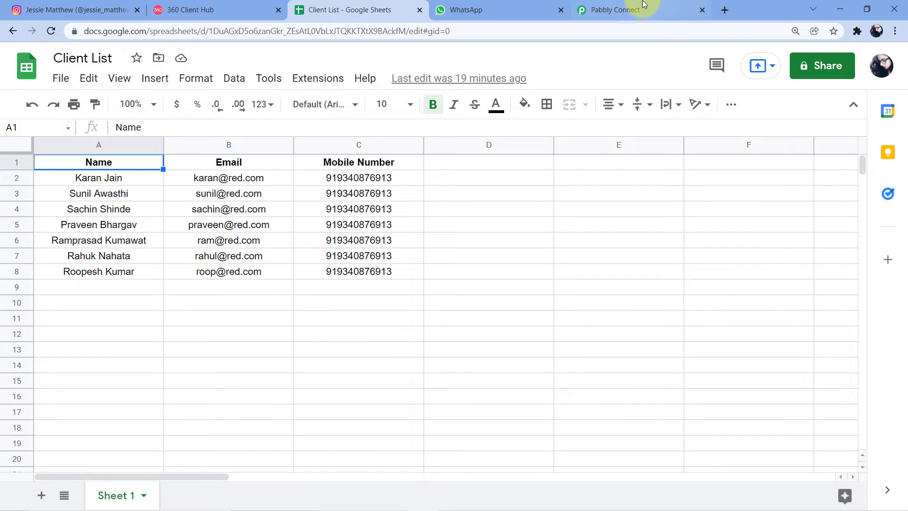
left_click(620, 9)
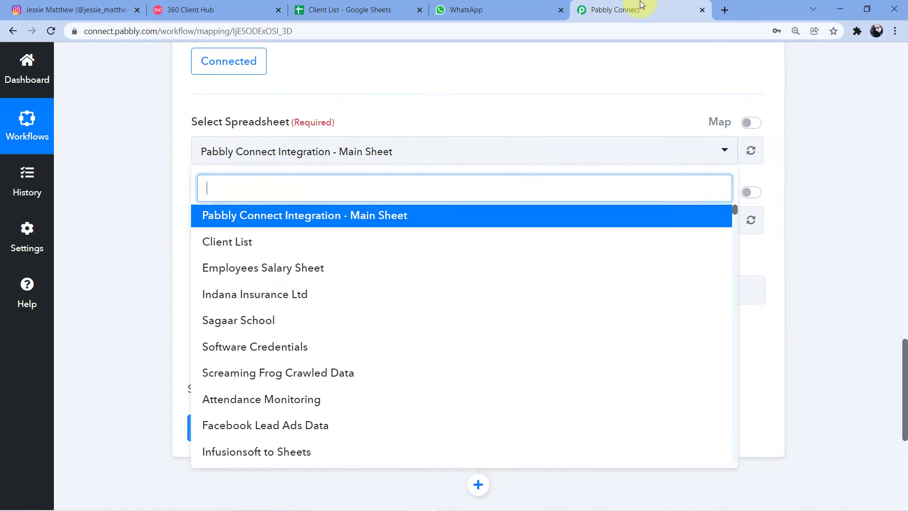
left_click(240, 243)
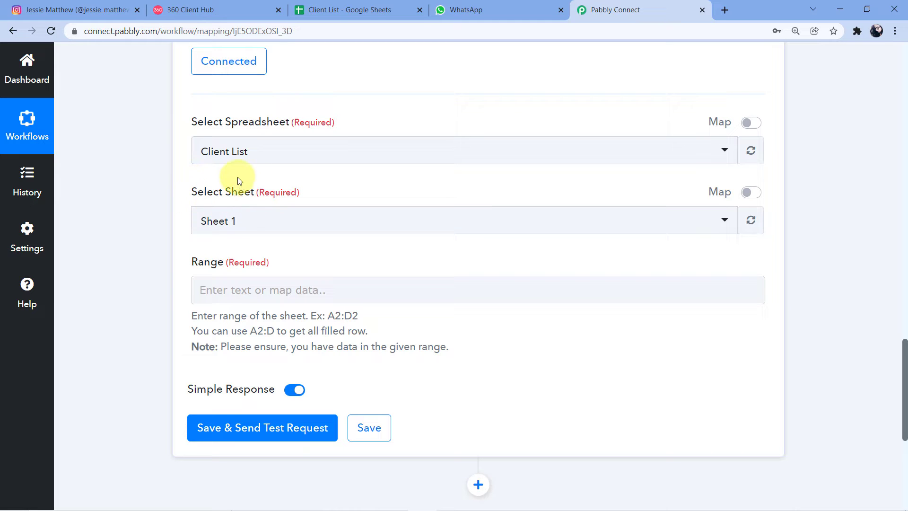
- Check the tab name in the Client List spreadsheet and choose Sheet 1 as the action's sheet in Pabbly Connect
left_click(363, 10)
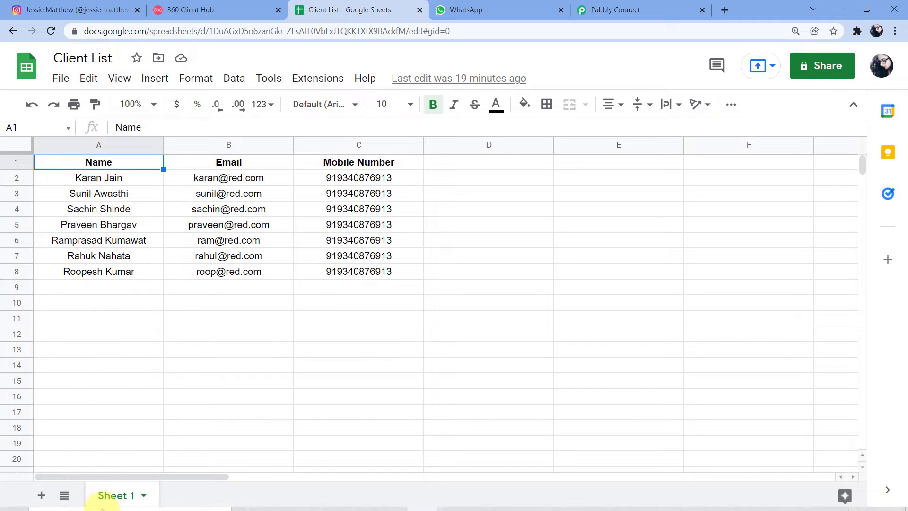
left_click(617, 10)
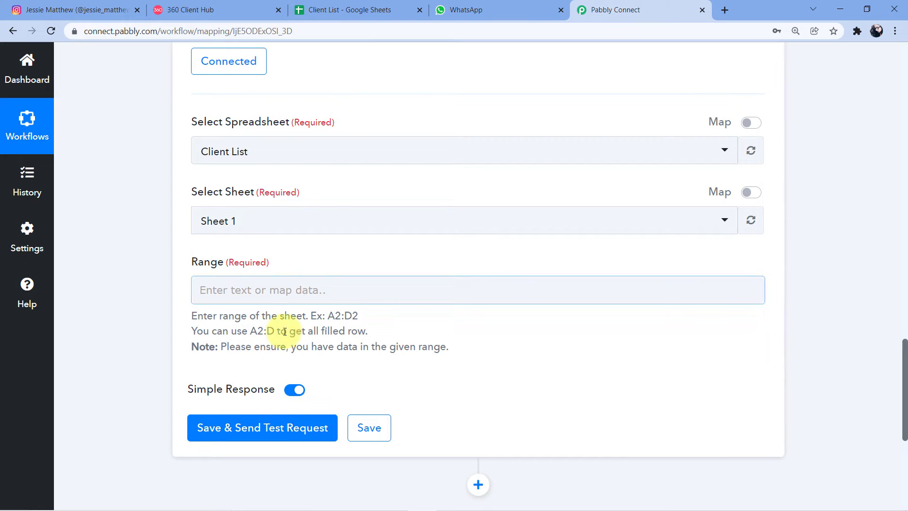
left_click(215, 219)
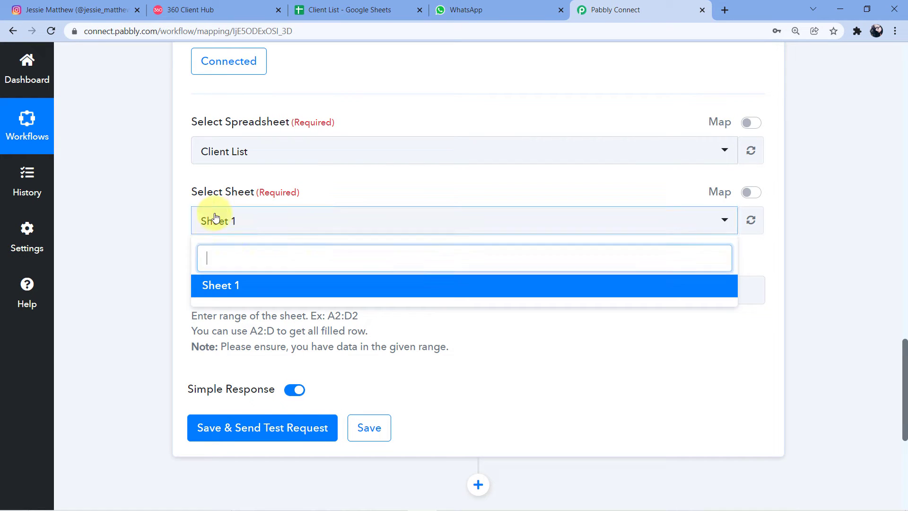
left_click(218, 285)
- Switch to Google Sheets, select the client data in A2:C8 and copy that range reference
scroll(265, 175, "down", 1)
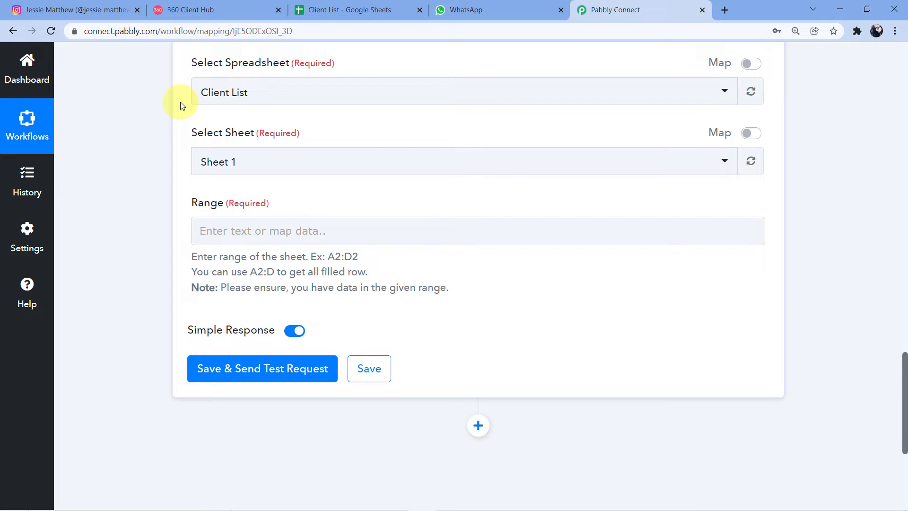
left_click(361, 6)
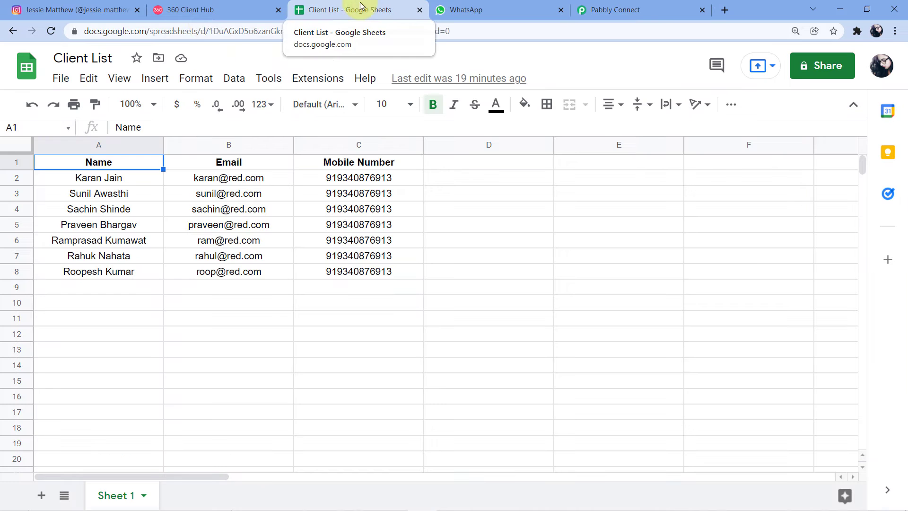
left_click(78, 177)
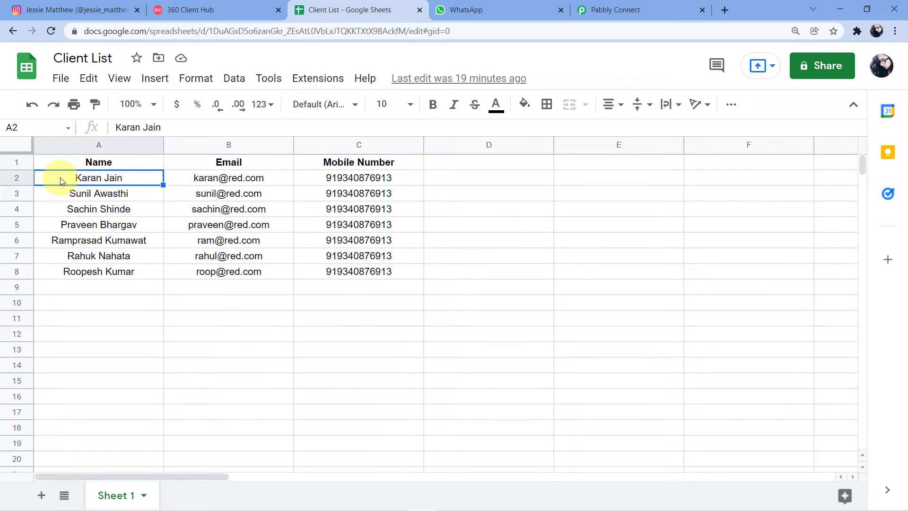
left_click_drag(61, 176, 371, 271)
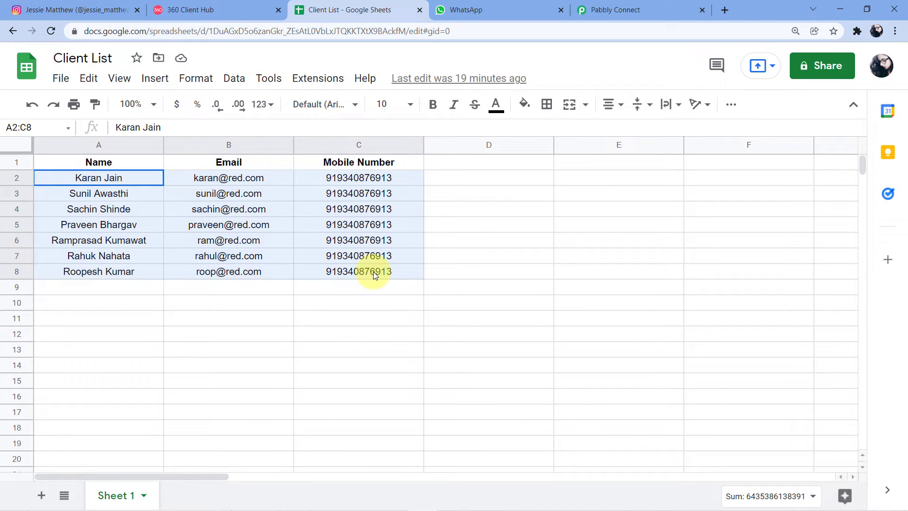
left_click_drag(373, 272, 374, 272)
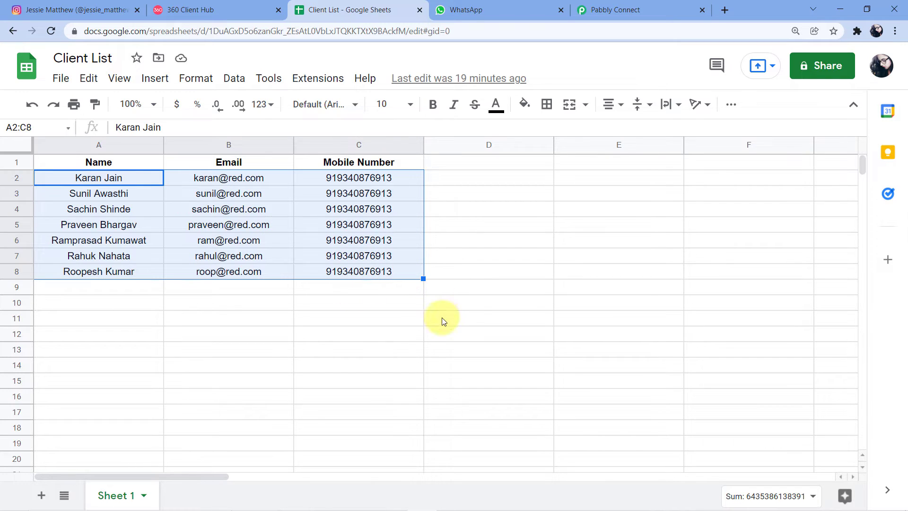
left_click(28, 126)
right_click(2, 127)
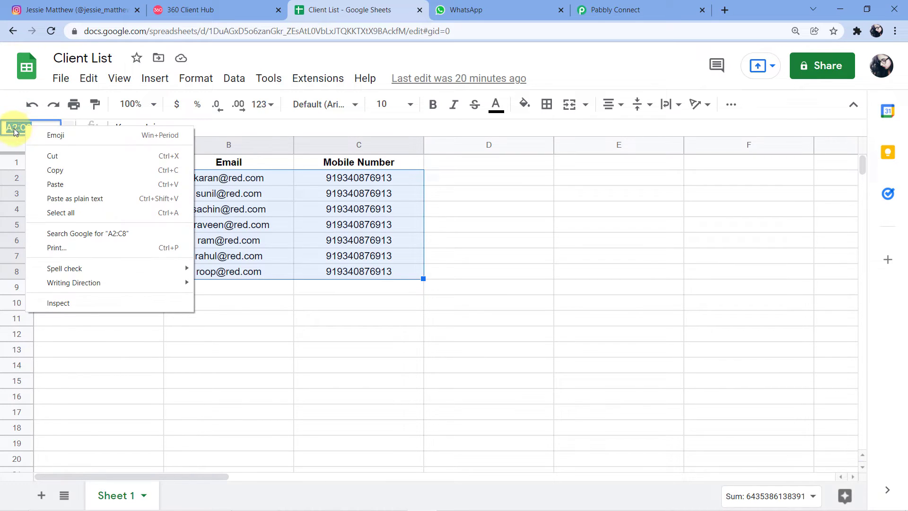
left_click(50, 173)
left_click(66, 181)
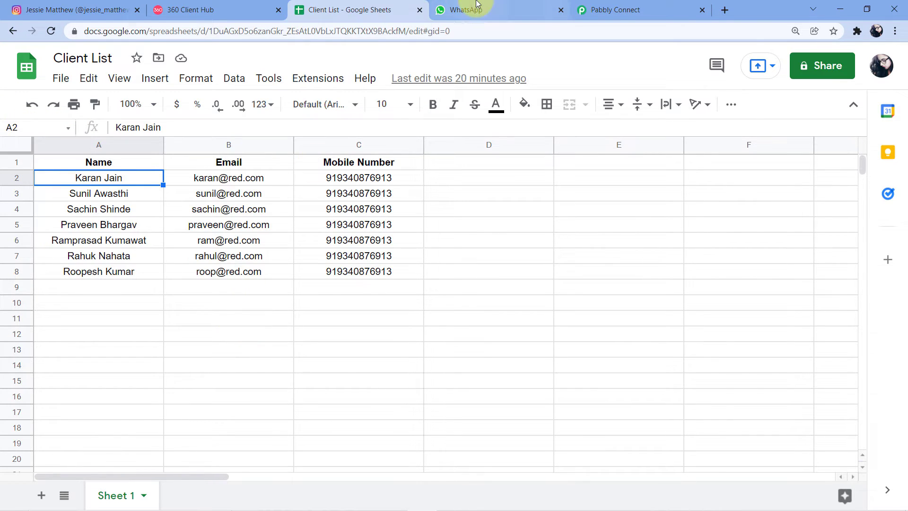
- Return to Pabbly Connect and paste A2:C8 as the action's Range
left_click(626, 6)
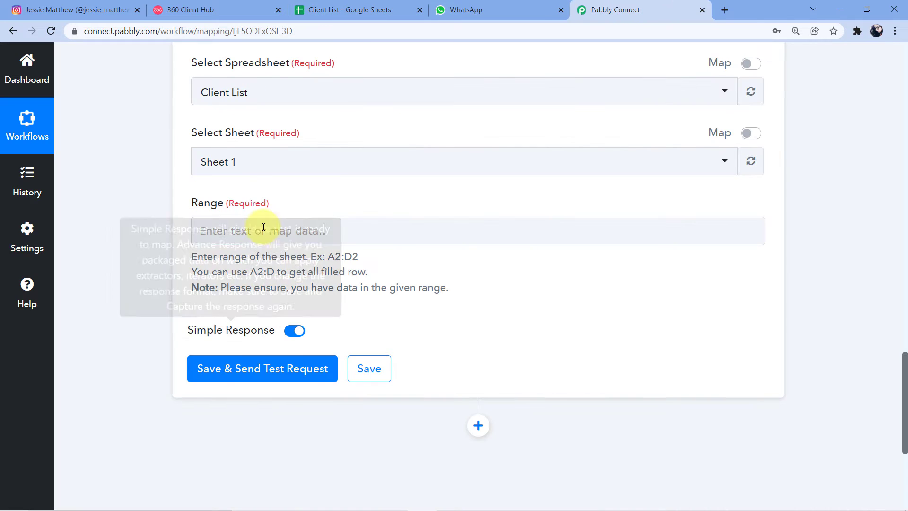
left_click(199, 230)
right_click(232, 230)
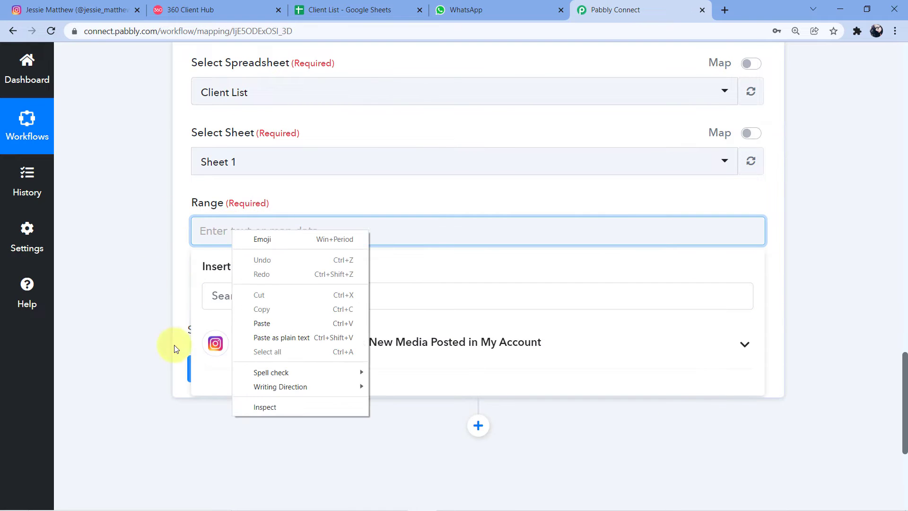
left_click(263, 323)
left_click(291, 210)
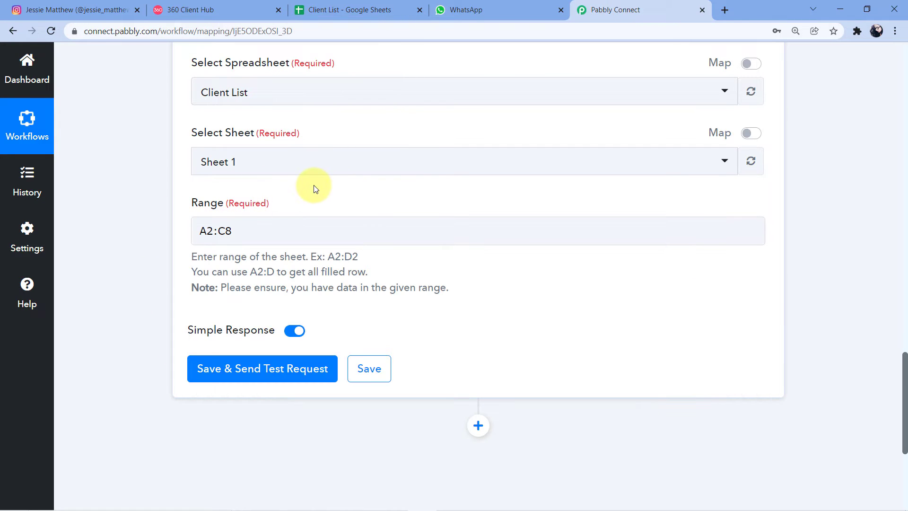
- Switch to Google Sheets and examine which client rows and columns the range A2:C8 covers
left_click(349, 9)
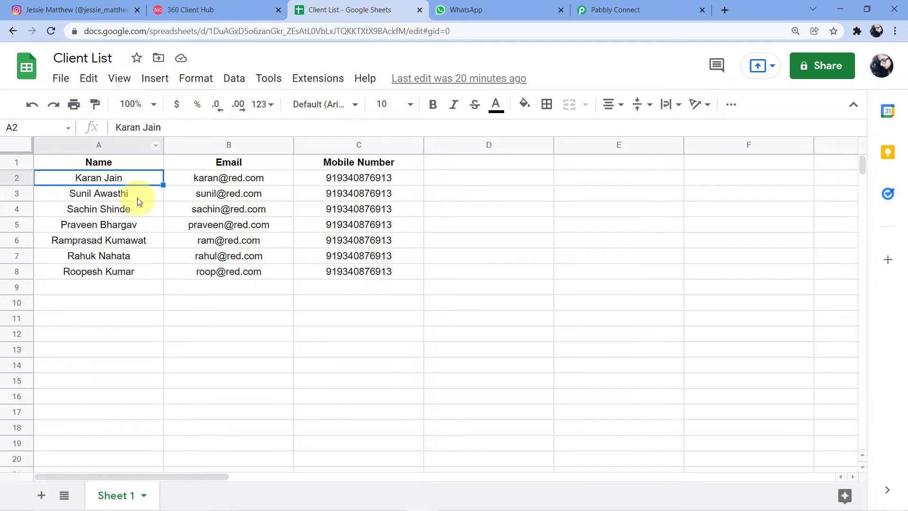
left_click_drag(62, 177, 328, 267)
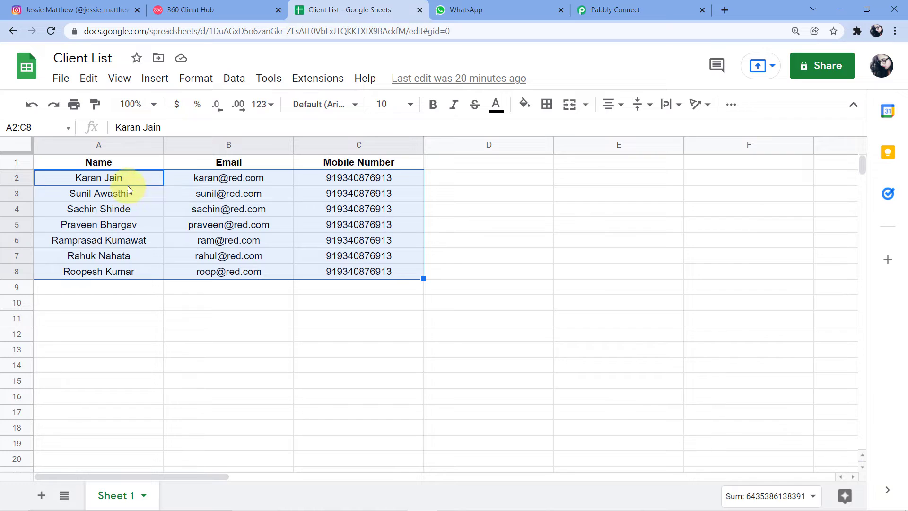
left_click(63, 178)
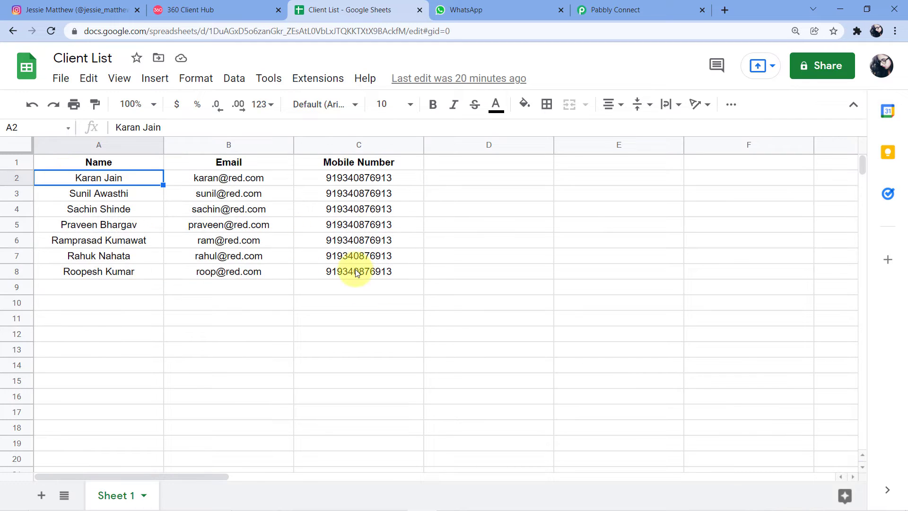
left_click(356, 272)
left_click_drag(112, 178, 344, 272)
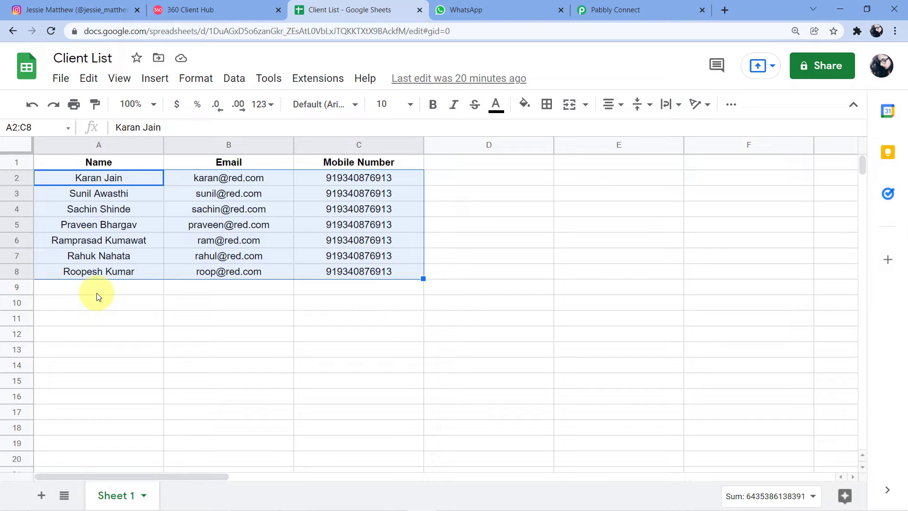
- Return to Pabbly Connect and set the Range to A2:C to cover all filled rows
left_click(617, 10)
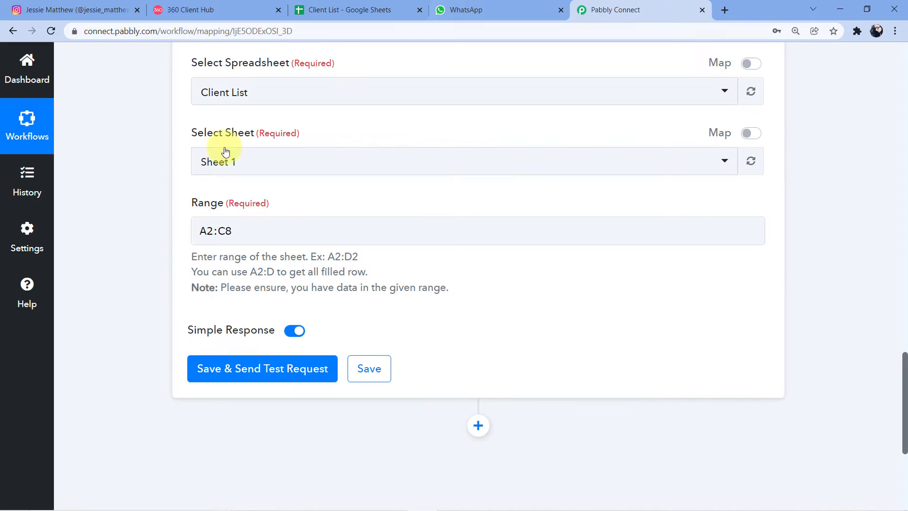
left_click(280, 227)
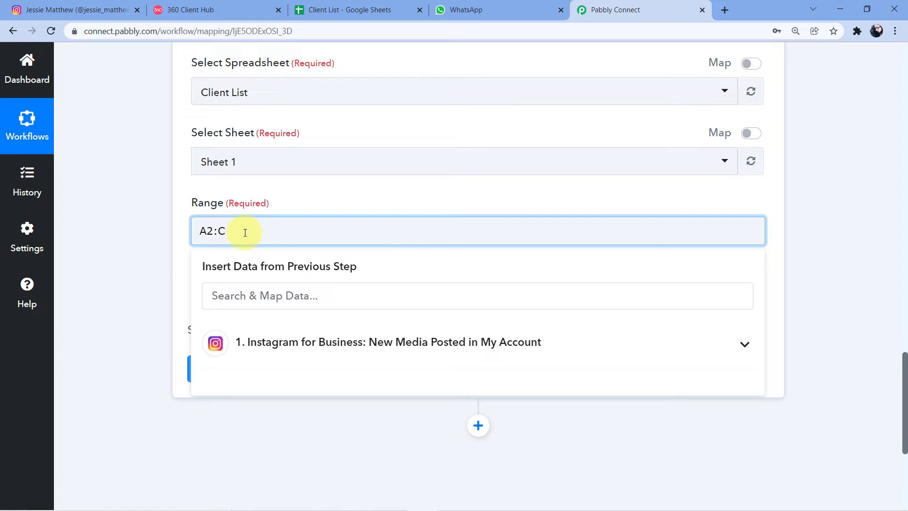
left_click(304, 203)
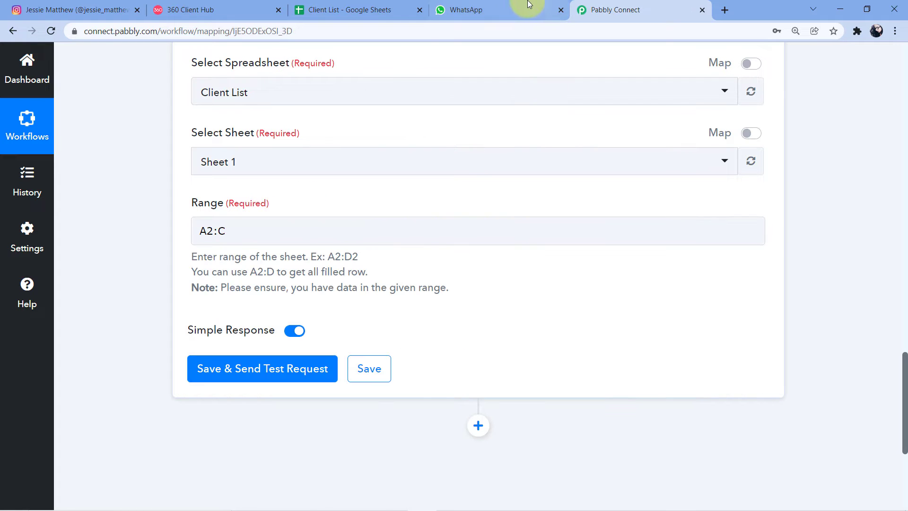
- Switch to Google Sheets and highlight columns A to C from row 2 past the last entry to examine the open-ended range
left_click(362, 10)
left_click(64, 182)
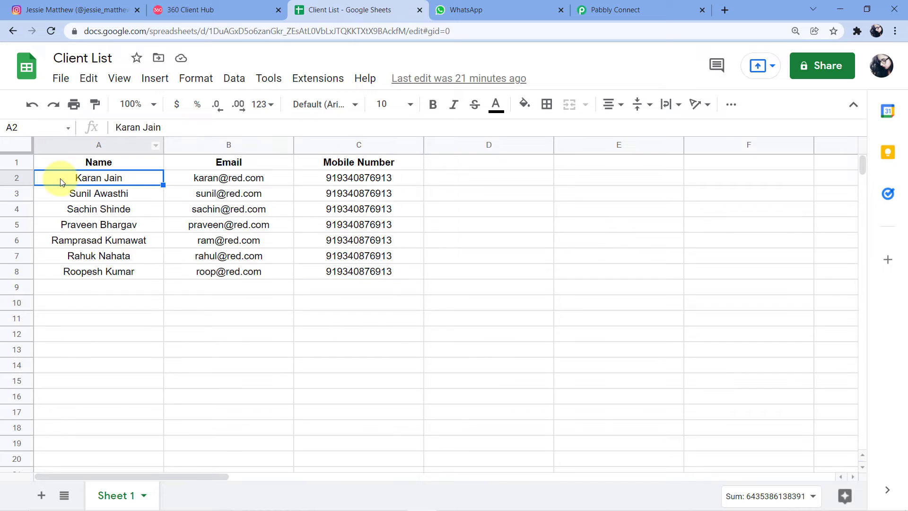
left_click_drag(73, 183, 340, 416)
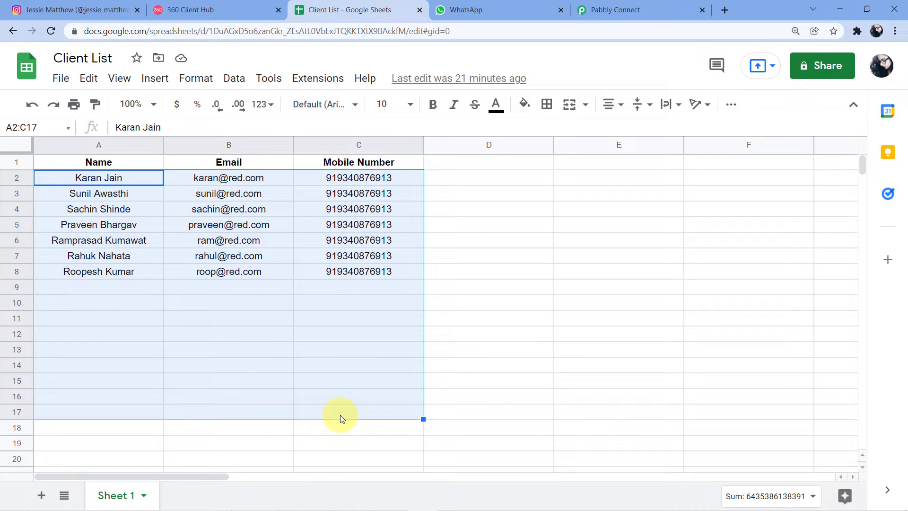
- Return to Pabbly Connect, turn off Simple Response, and save and send a test request for the Google Sheets action
left_click(632, 9)
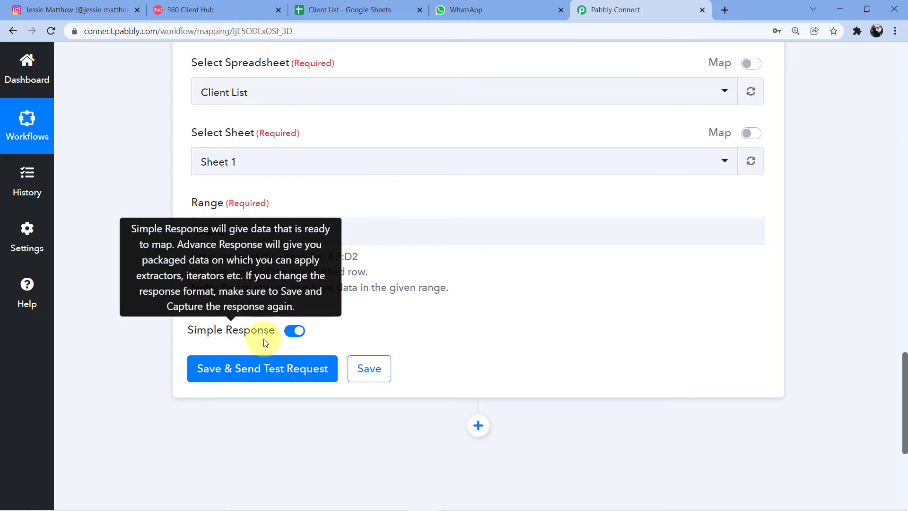
left_click(300, 334)
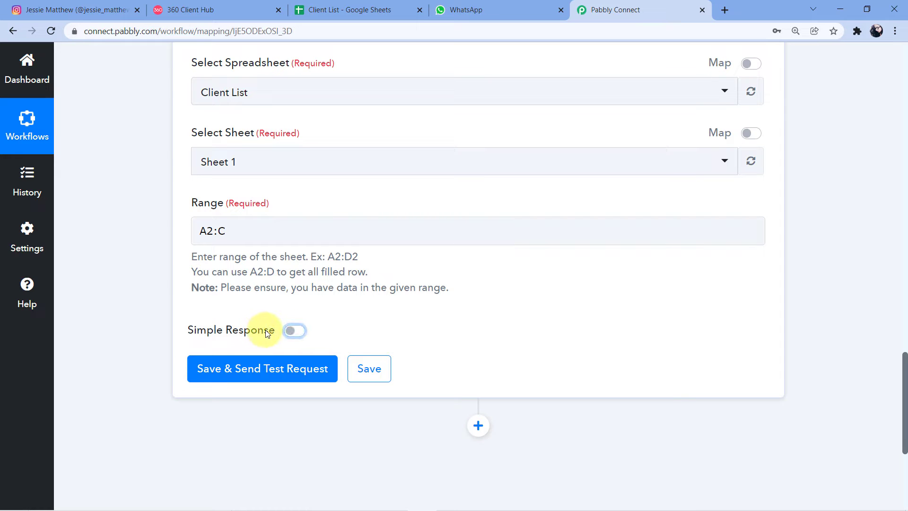
left_click(258, 368)
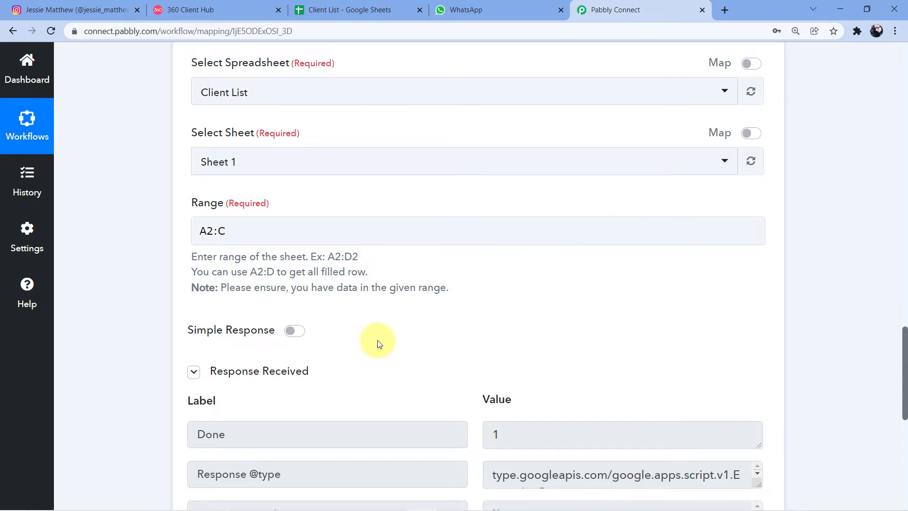
- Enlarge the Response Result value and examine the client rows returned by the test request
scroll(378, 344, "down", 3)
mouse_move(264, 249)
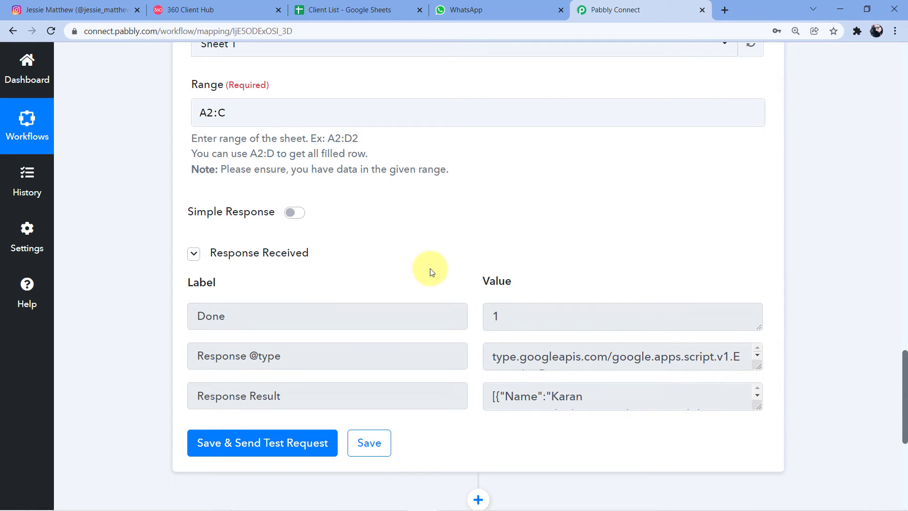
scroll(430, 250, "down", 1)
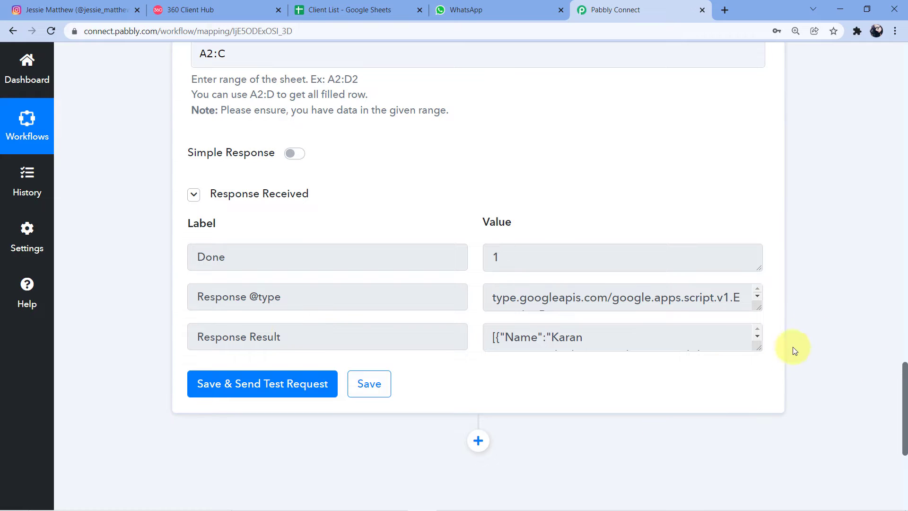
left_click_drag(757, 348, 750, 509)
scroll(701, 204, "down", 2)
scroll(757, 171, "down", 2)
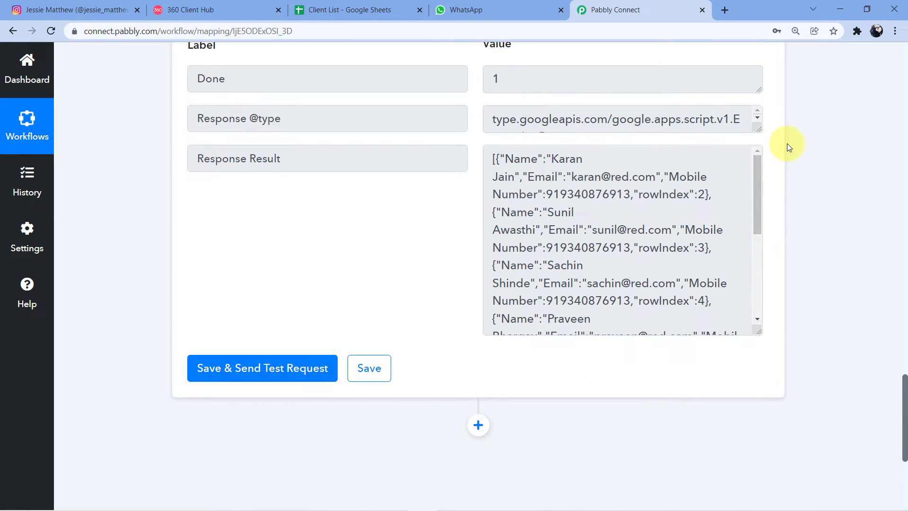
scroll(771, 175, "down", 2)
scroll(762, 211, "up", 1)
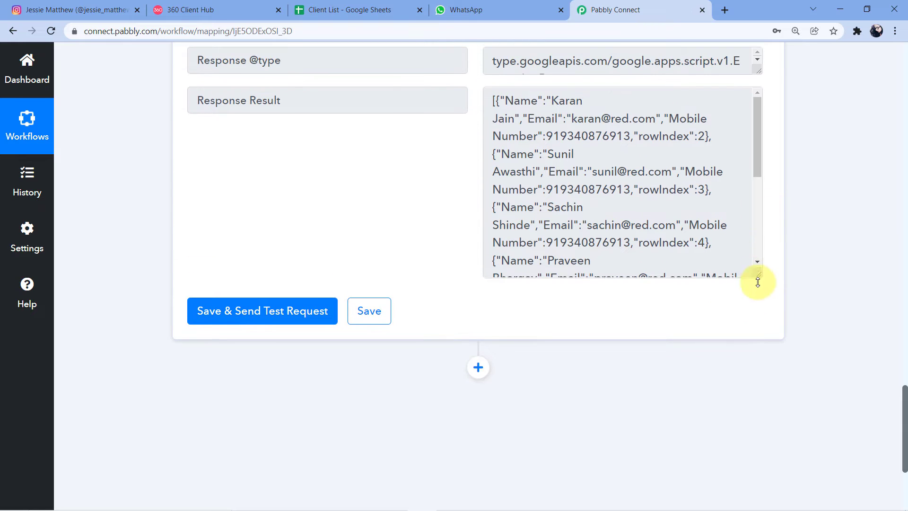
- Enlarge the Response Result value further and highlight the first client's name, email and mobile number in it
left_click_drag(755, 273, 756, 444)
scroll(794, 266, "up", 3)
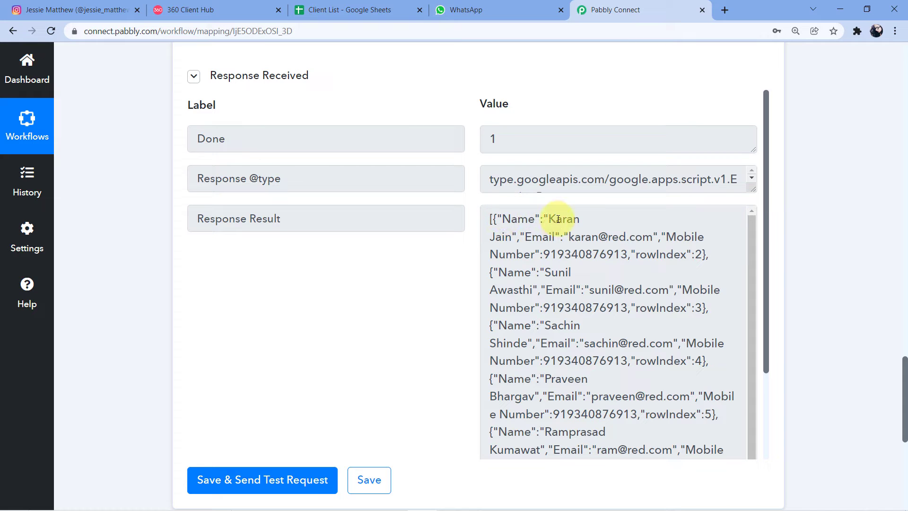
left_click_drag(549, 218, 579, 221)
left_click(502, 235)
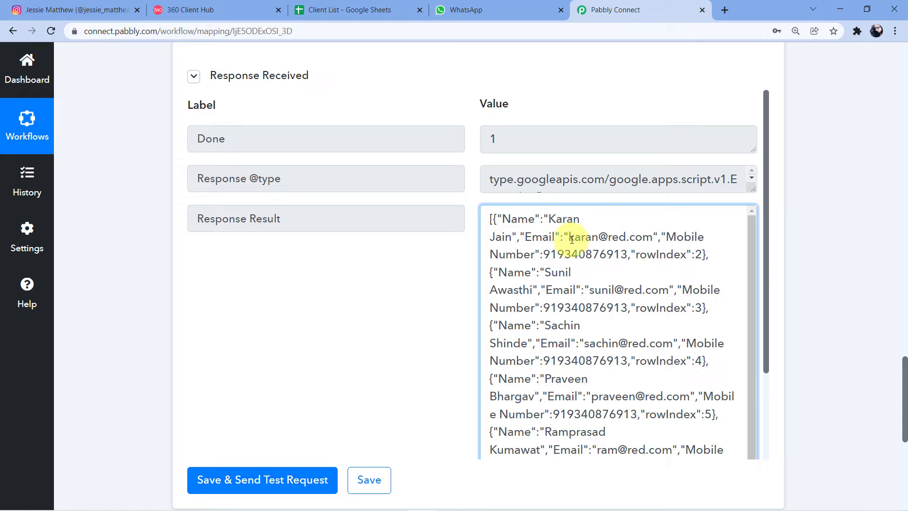
left_click_drag(569, 236, 654, 238)
left_click_drag(543, 254, 627, 254)
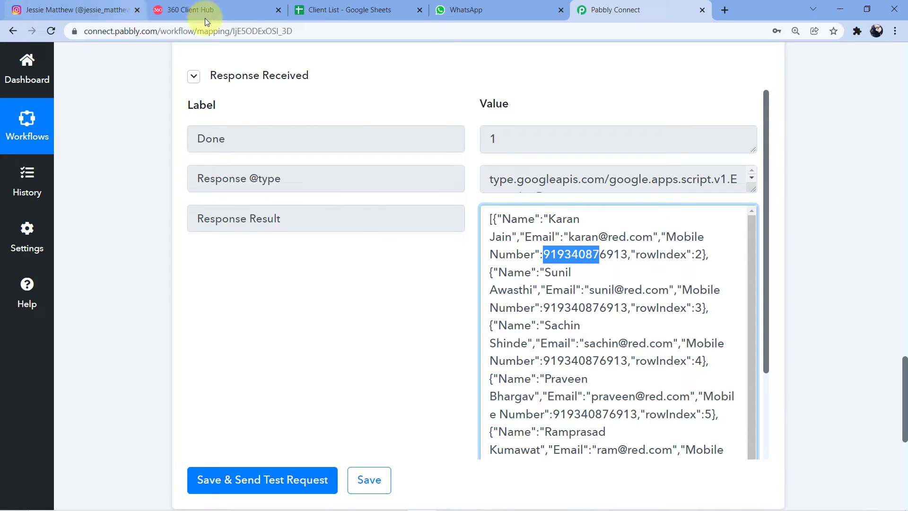
- Switch to Google Sheets and check the first client's name, email and mobile number in cells A2, B2 and C2
left_click(349, 10)
left_click(72, 177)
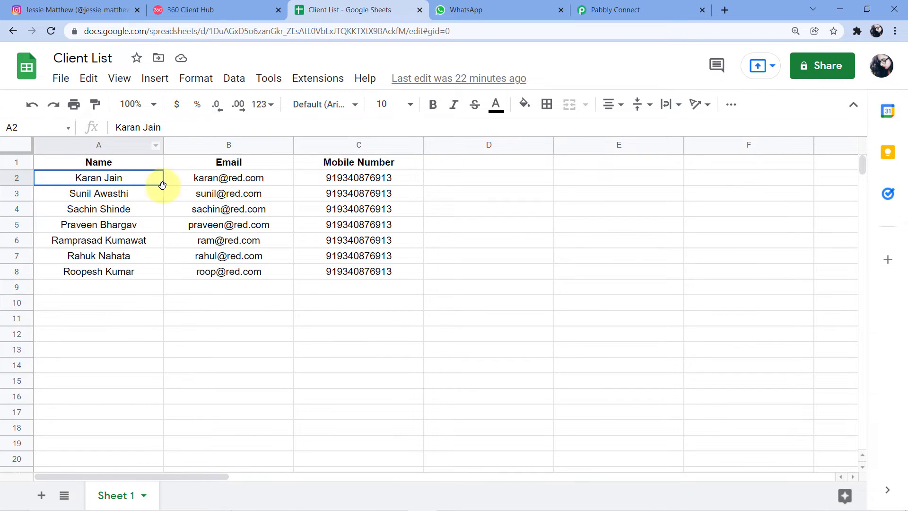
left_click(229, 181)
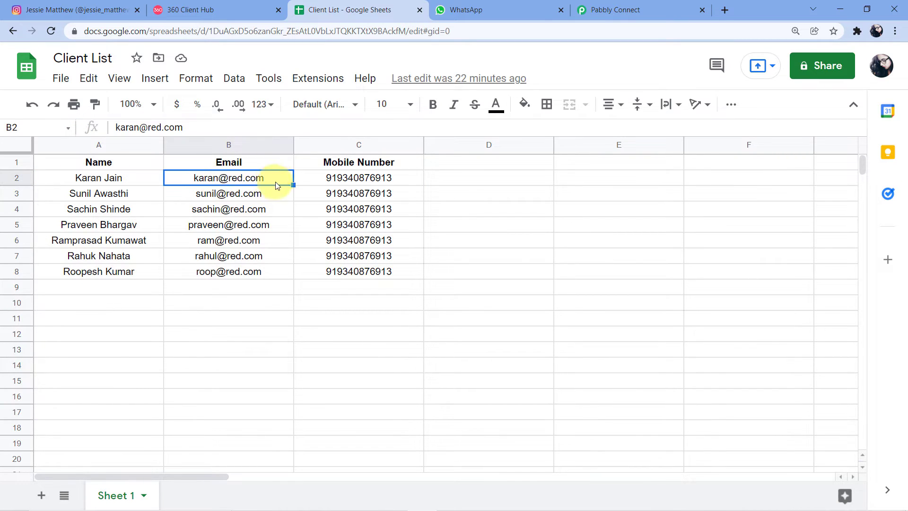
left_click(332, 181)
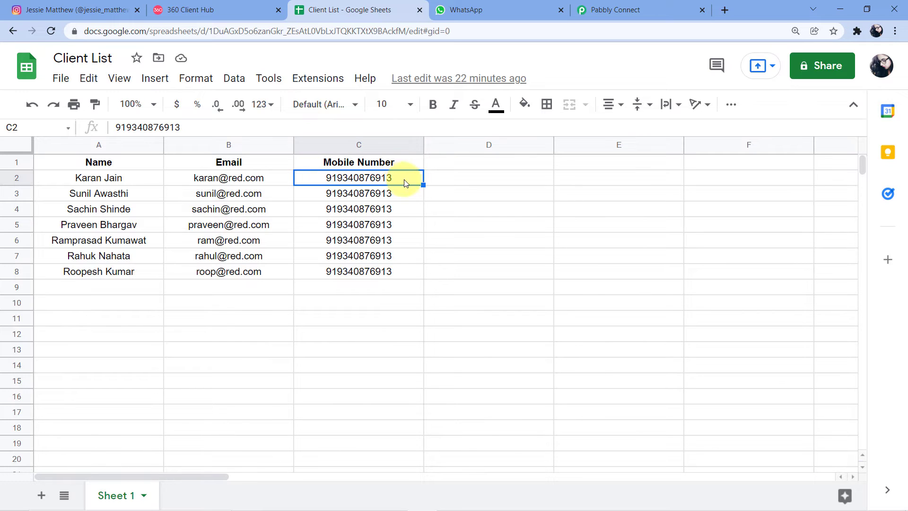
- Return to Pabbly Connect and check the Response Result field against the client list in Google Sheets
left_click(615, 6)
left_click(455, 225)
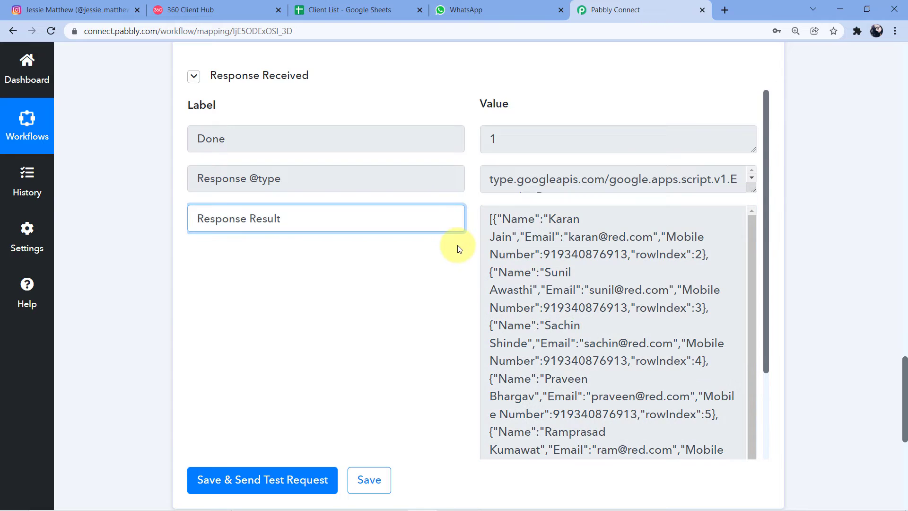
left_click(437, 267)
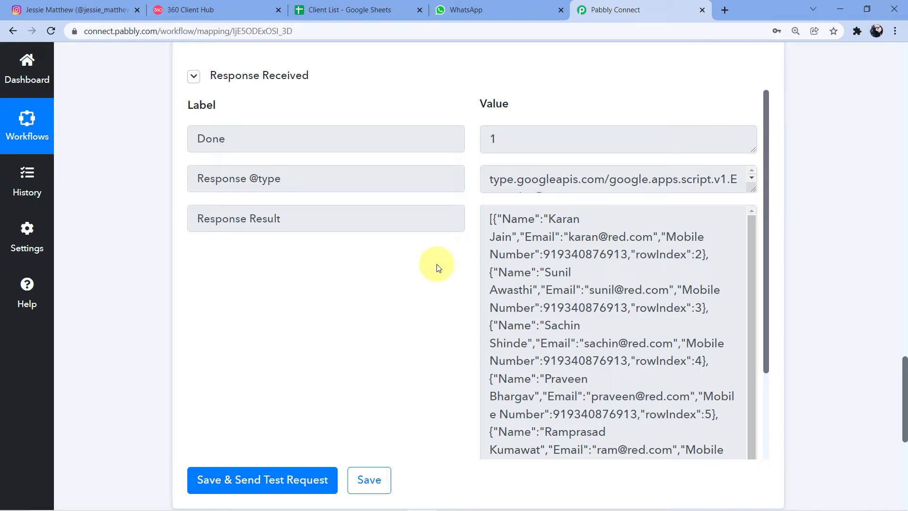
left_click(333, 10)
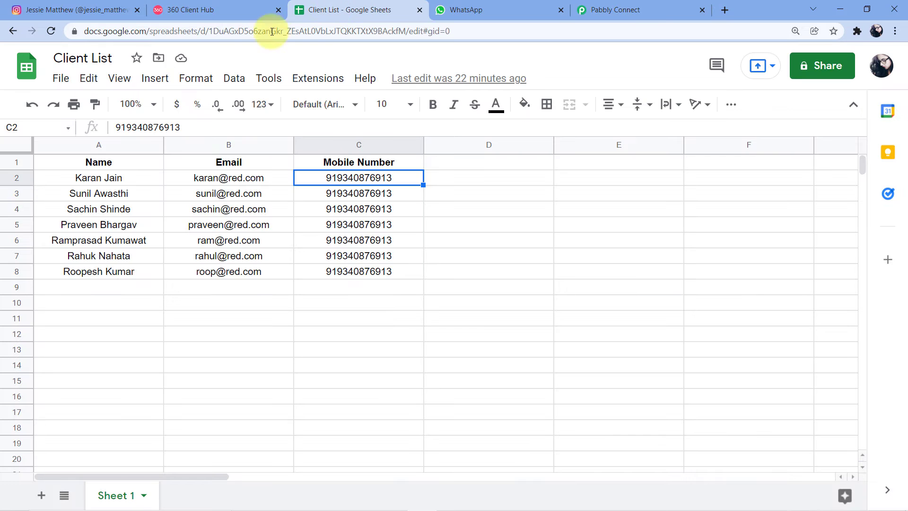
left_click(606, 10)
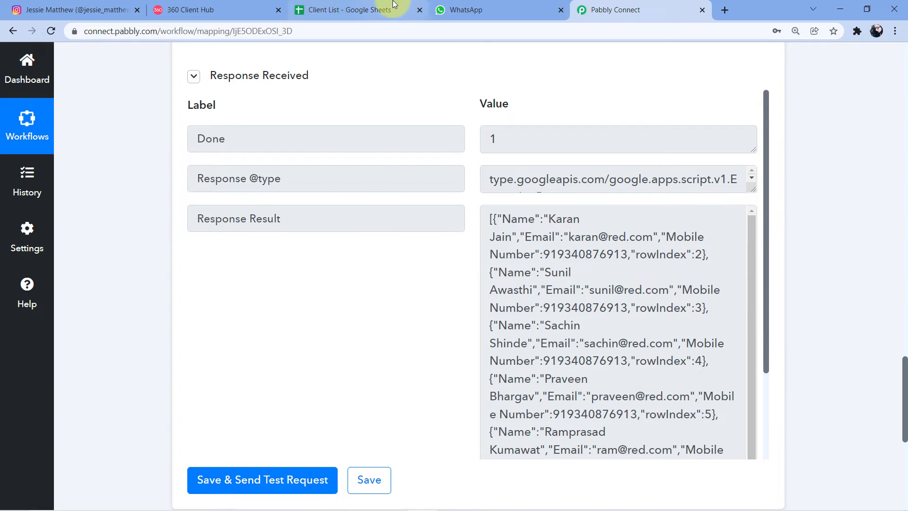
- Switch to Google Sheets, highlight the first client's row A2:C2, and compare it with the response in Pabbly Connect
left_click(378, 10)
left_click(56, 178)
left_click_drag(62, 180, 353, 190)
left_click(78, 179)
left_click_drag(78, 179, 331, 179)
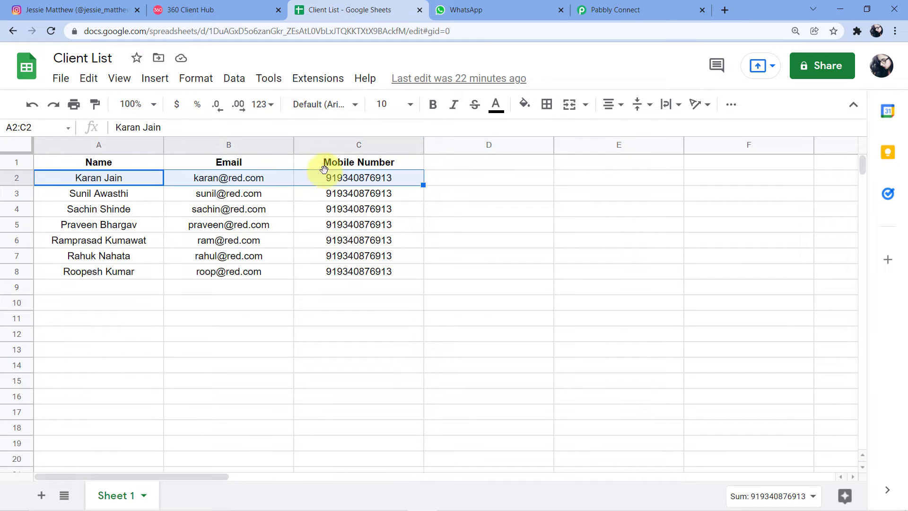
left_click(648, 8)
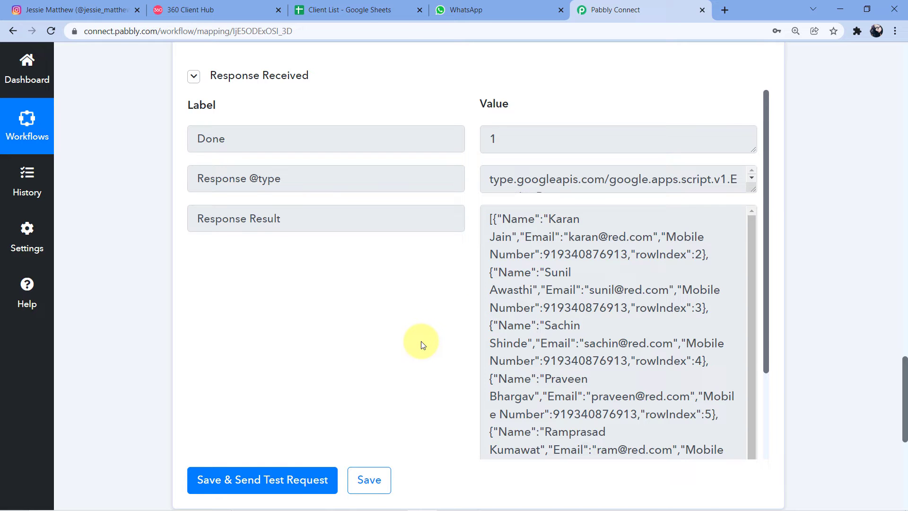
left_click(307, 9)
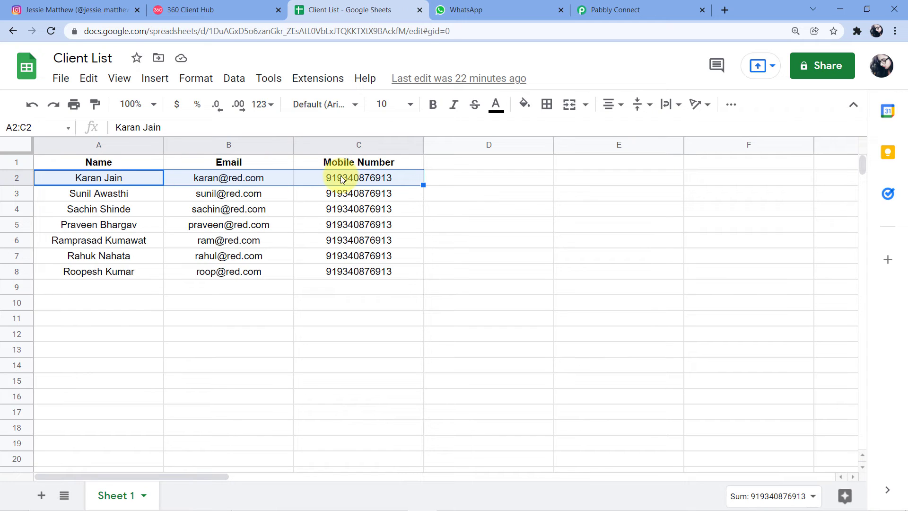
- Return to Pabbly Connect and add an Iterator by Pabbly action after Google Sheets, using the array 2. Response Result []
left_click(619, 4)
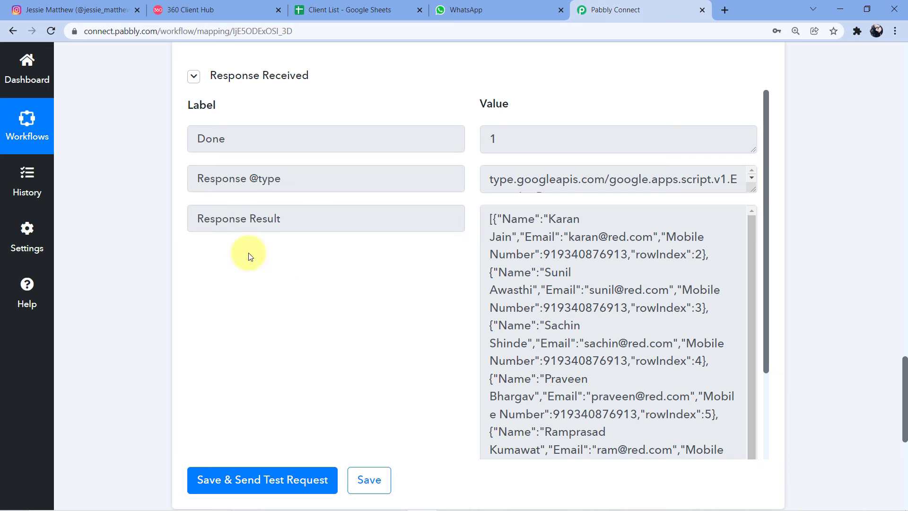
scroll(824, 164, "down", 5)
scroll(822, 165, "down", 2)
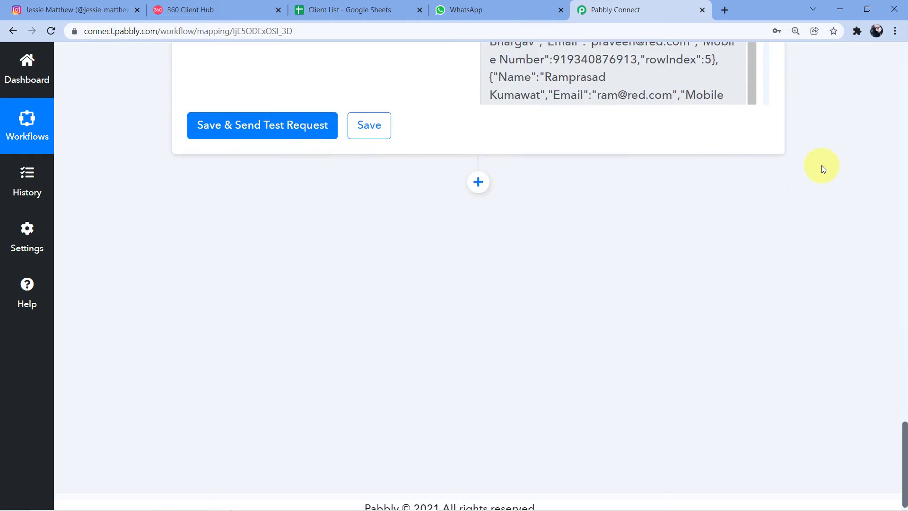
left_click(479, 183)
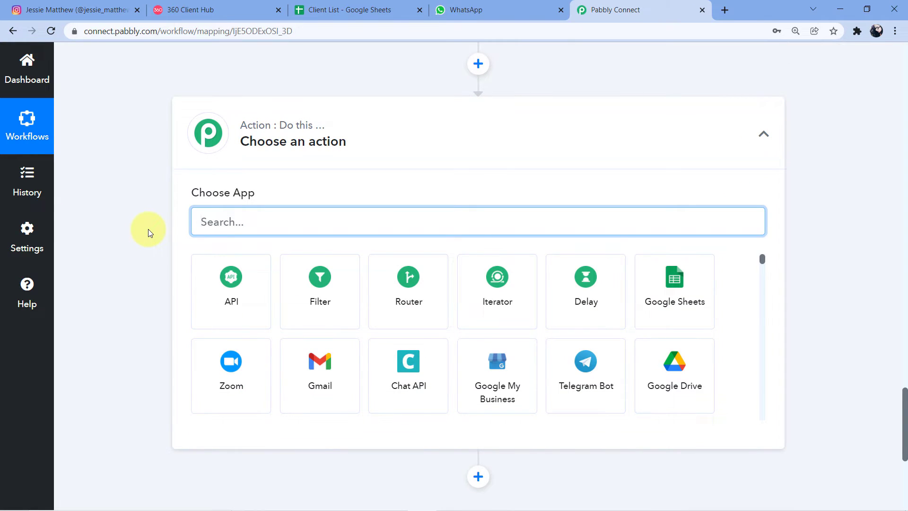
type("Iterator")
left_click(241, 303)
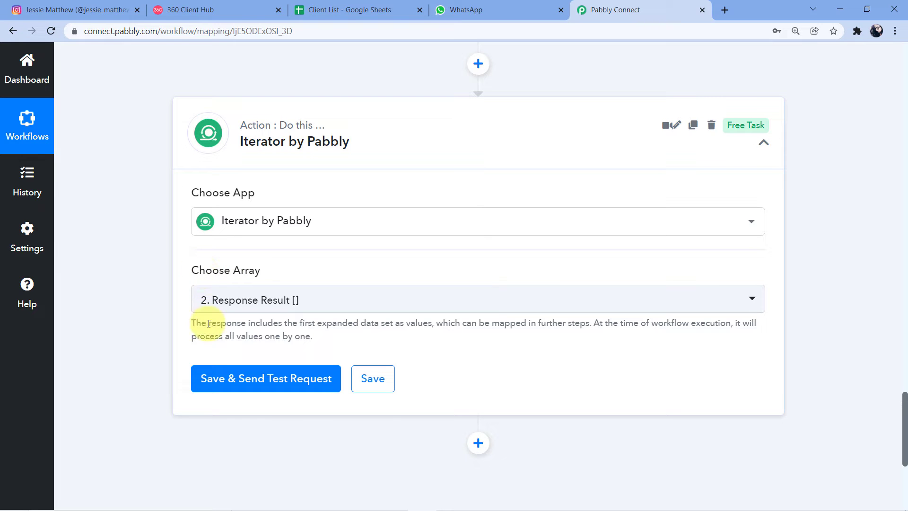
- Review the Response Result in the Google Sheets action that serves as the Iterator's array
scroll(408, 270, "up", 7)
scroll(407, 270, "up", 4)
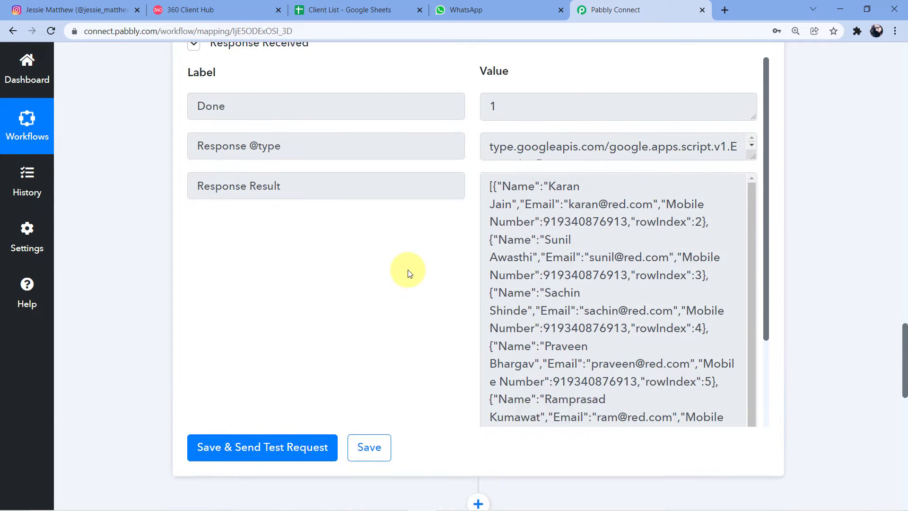
left_click_drag(189, 281, 485, 273)
left_click(485, 273)
left_click(456, 300)
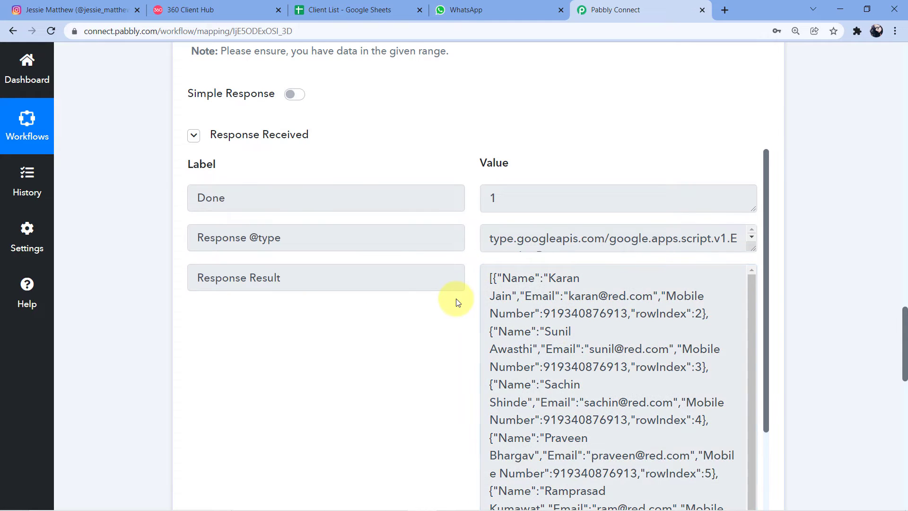
scroll(419, 284, "down", 3)
scroll(156, 255, "down", 10)
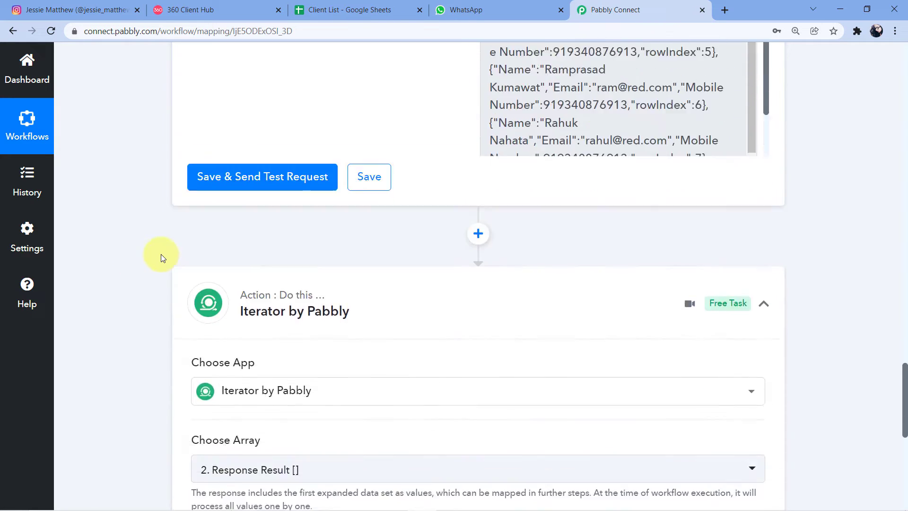
scroll(289, 254, "down", 3)
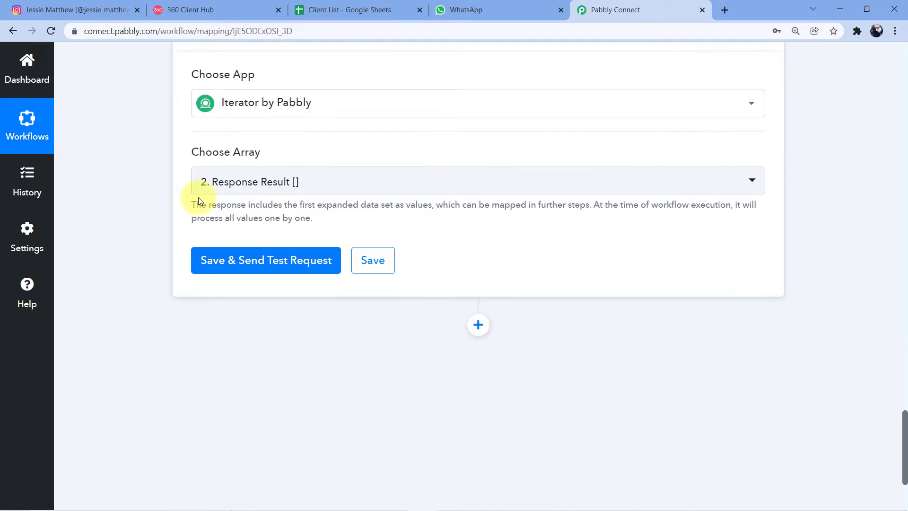
- Save and send a test request for the Iterator action, and view the response received
left_click(242, 271)
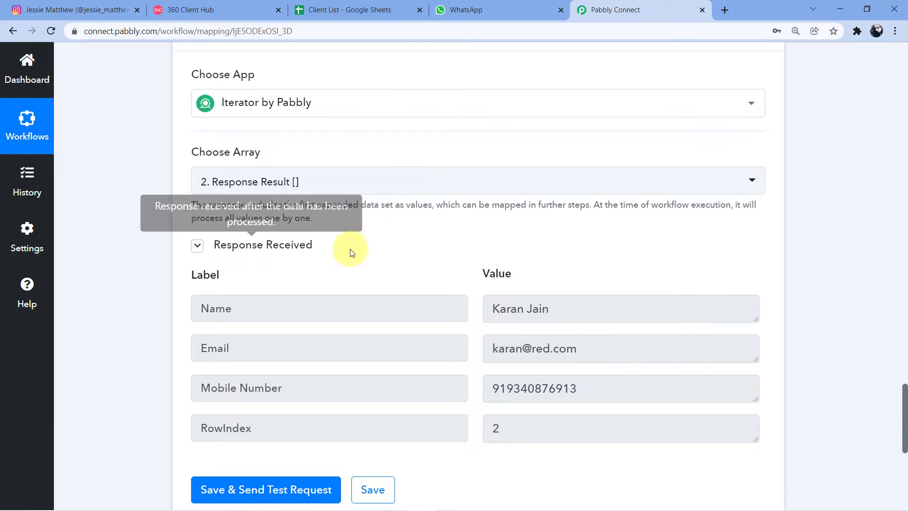
scroll(462, 264, "down", 1)
scroll(462, 264, "down", 1)
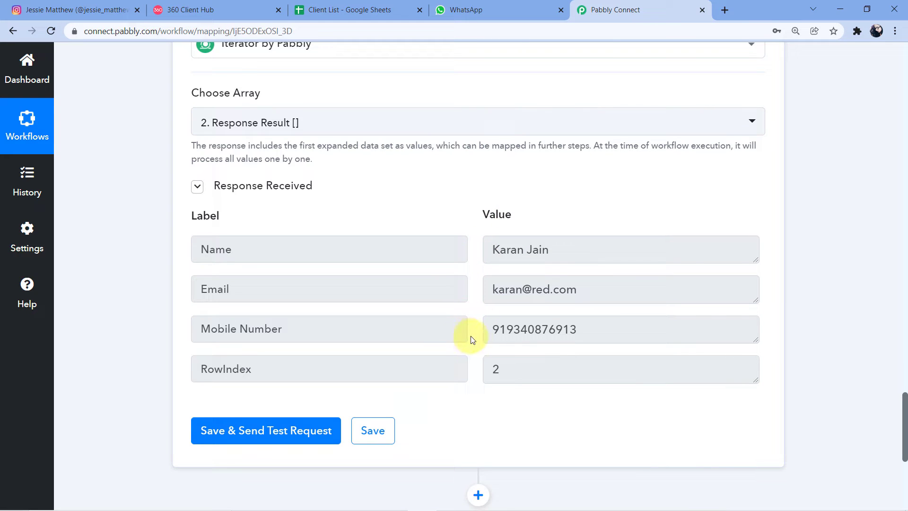
- Highlight the name, email and mobile number in the Iterator response and compare them with the first client row in Google Sheets
left_click(514, 251)
triple_click(513, 251)
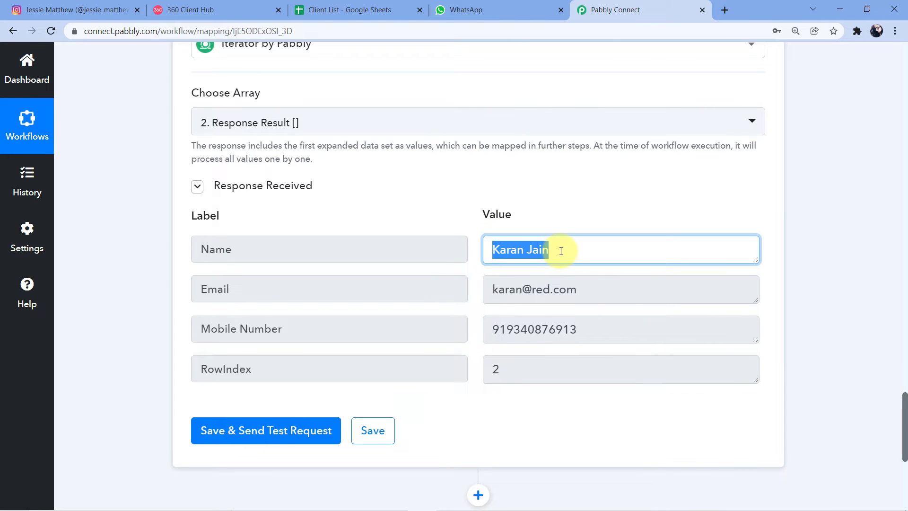
left_click(331, 9)
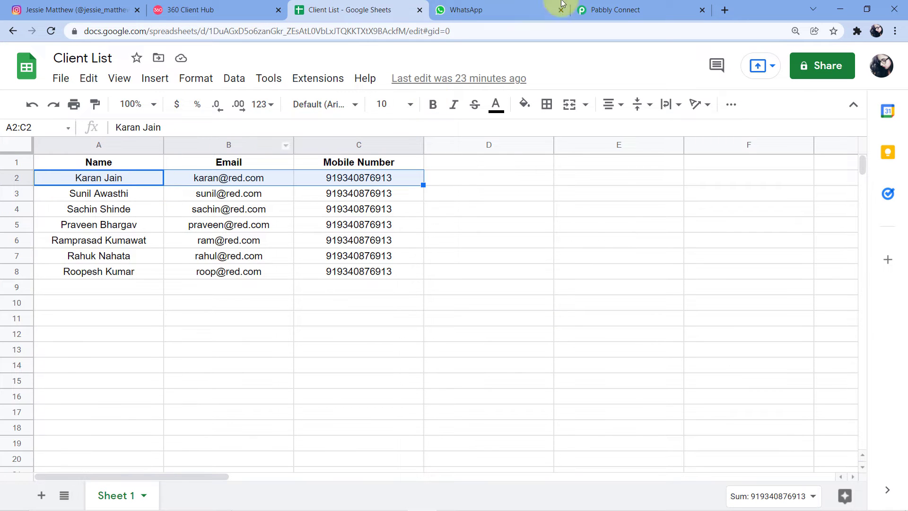
left_click(610, 10)
left_click_drag(592, 286, 466, 288)
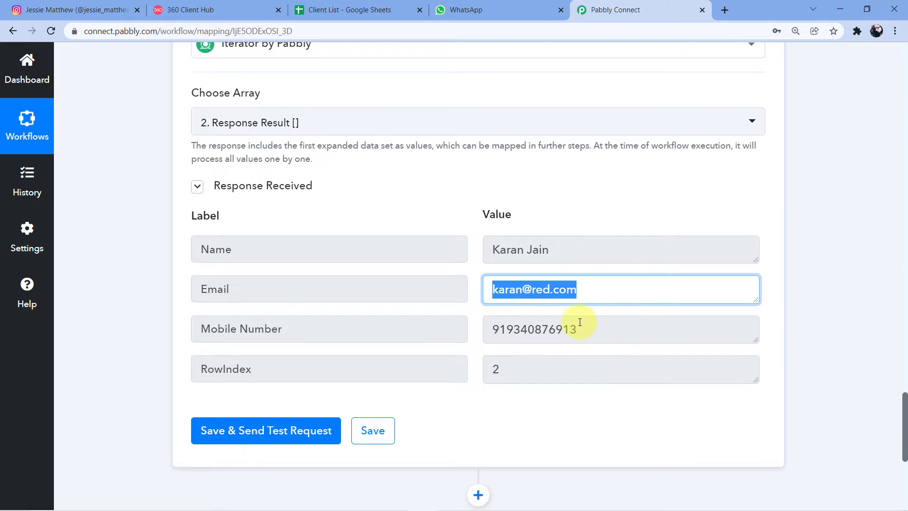
left_click_drag(579, 329, 474, 325)
left_click(467, 198)
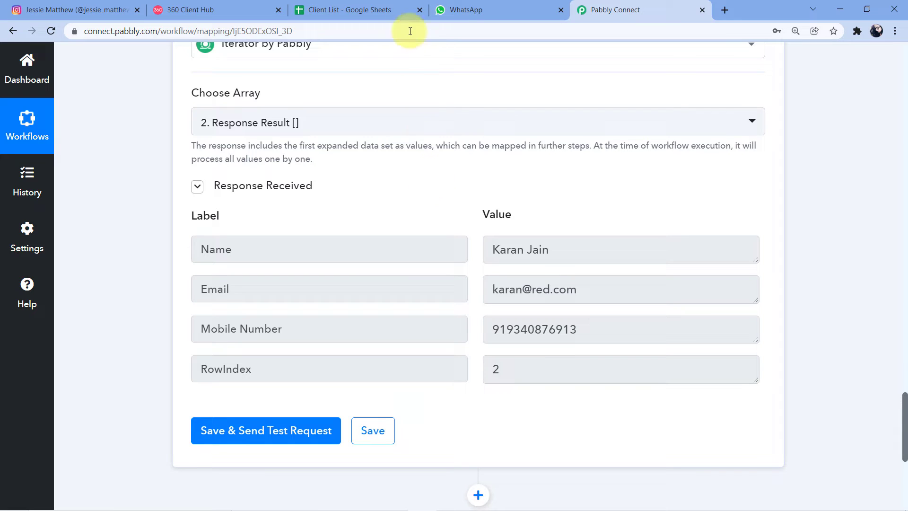
- Check the first client's mobile number in cell C2 of the Google Sheets client list, then return to Pabbly Connect
left_click(350, 10)
left_click(311, 182)
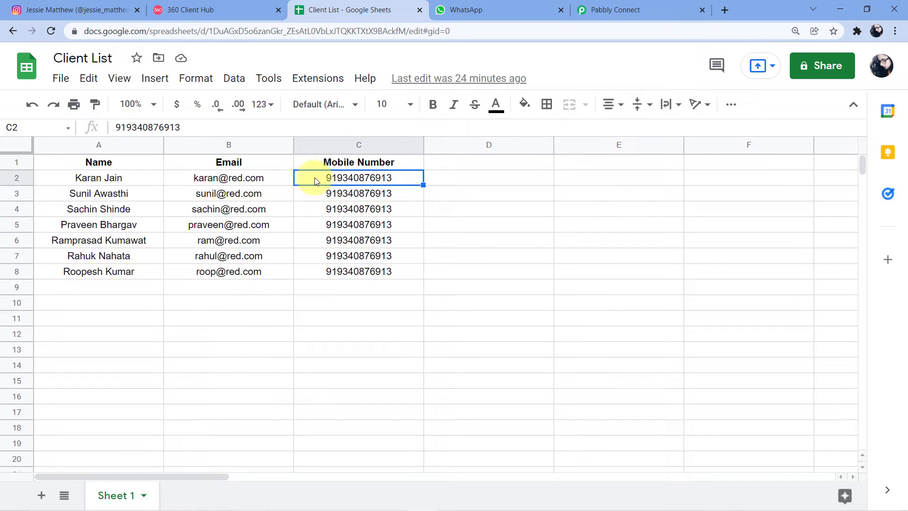
left_click(619, 7)
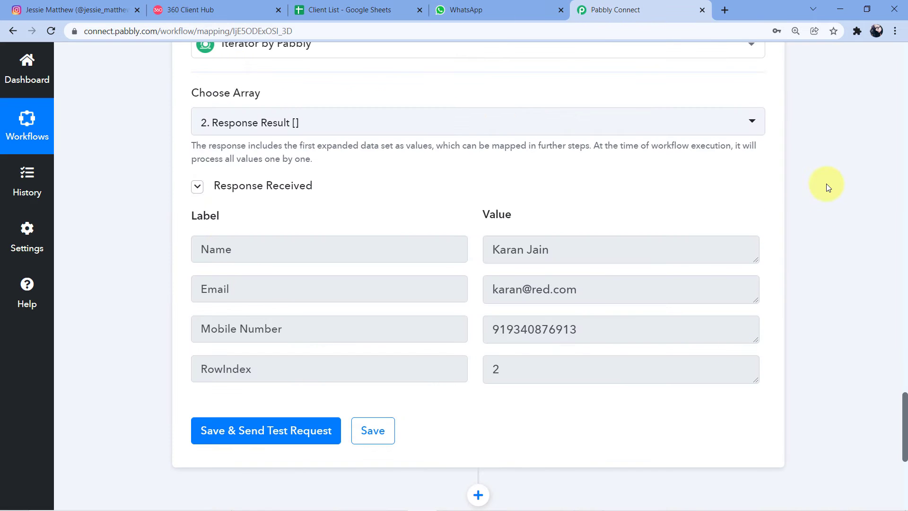
- Add a WhatsApp by 360Dialog action after the Iterator, searching the apps for 360
scroll(826, 186, "down", 7)
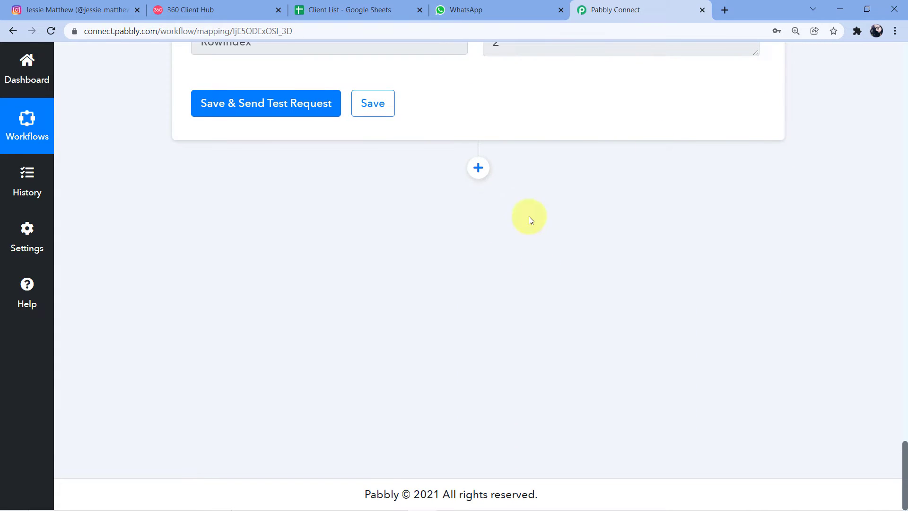
left_click(479, 168)
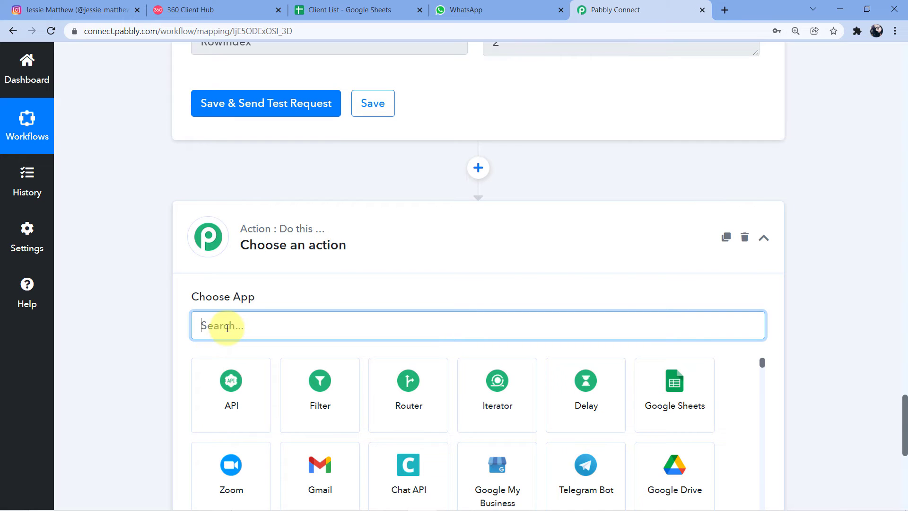
type("360")
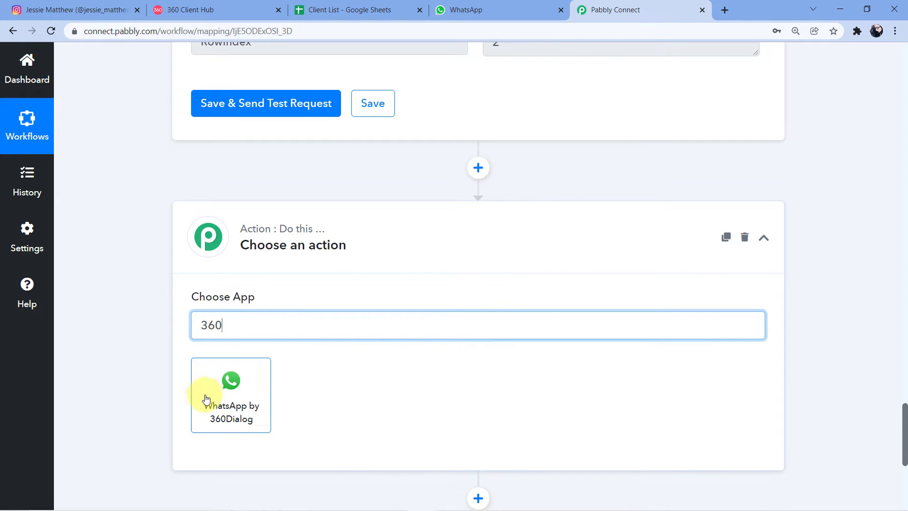
left_click(210, 400)
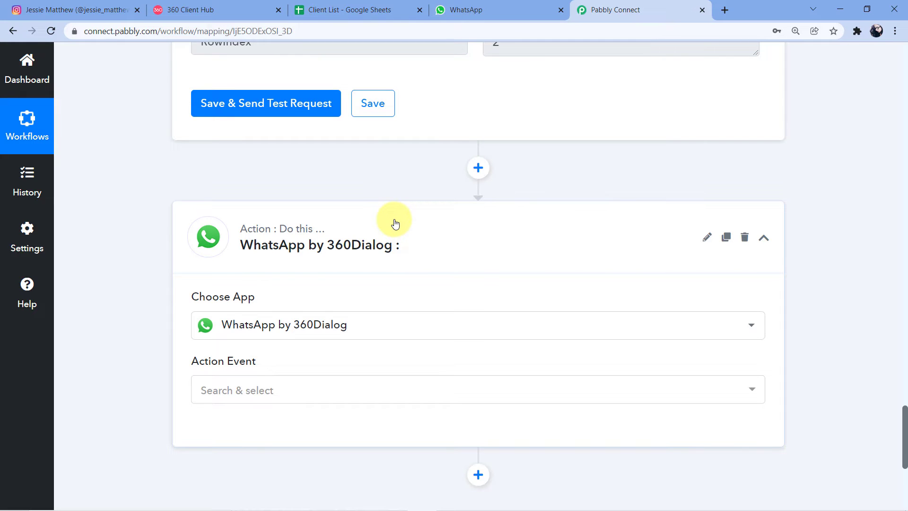
- Set the WhatsApp by 360Dialog action event to Send Template Message and open its connection settings
scroll(395, 223, "down", 2)
scroll(336, 210, "down", 2)
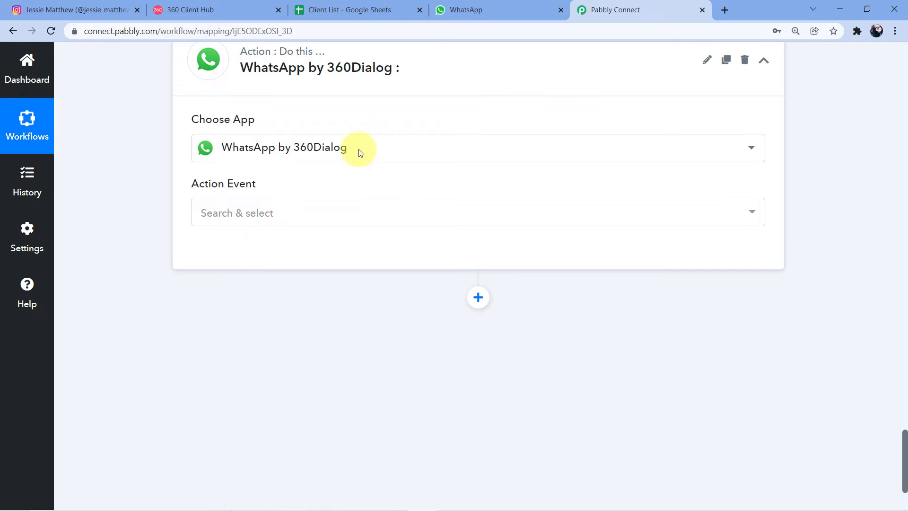
left_click(227, 207)
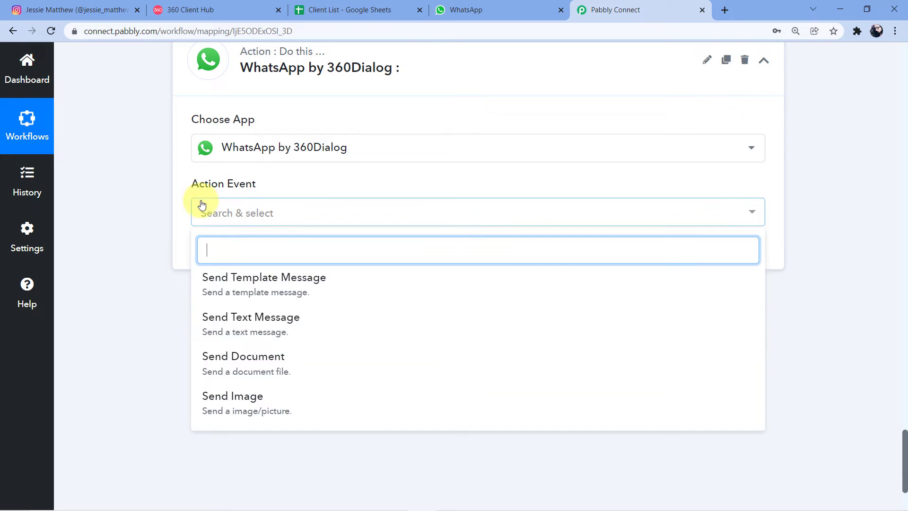
left_click(219, 285)
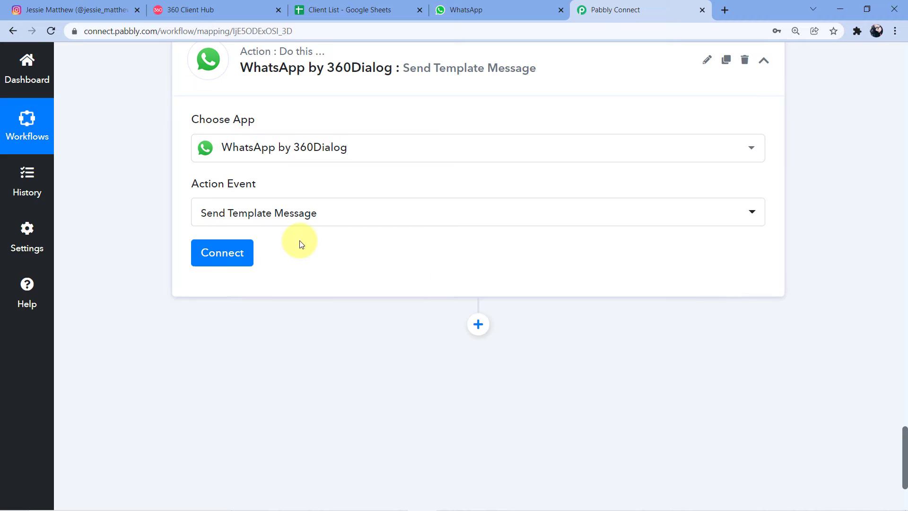
left_click(216, 261)
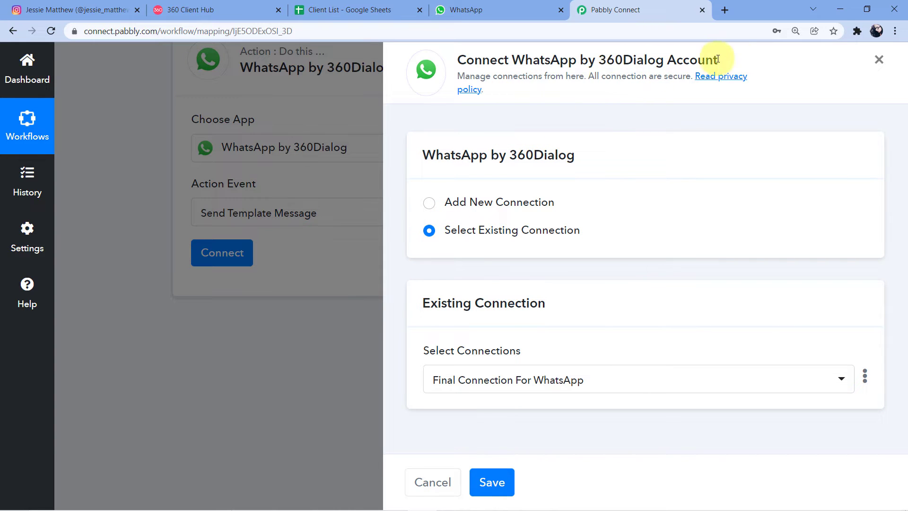
- Examine the API key and domain fields for a new connection, and view the WhatsApp Accounts page in 360 Client Hub
left_click(429, 203)
scroll(553, 175, "down", 3)
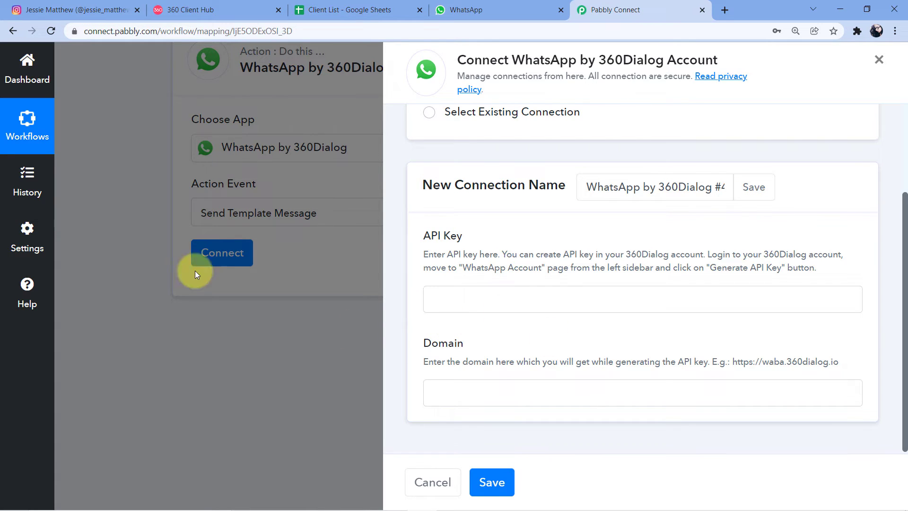
left_click(185, 9)
mouse_move(2, 83)
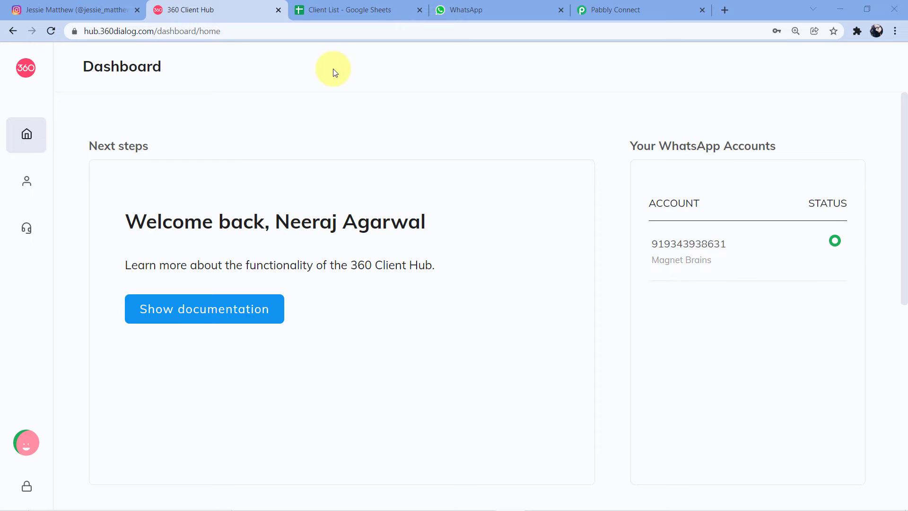
mouse_move(61, 95)
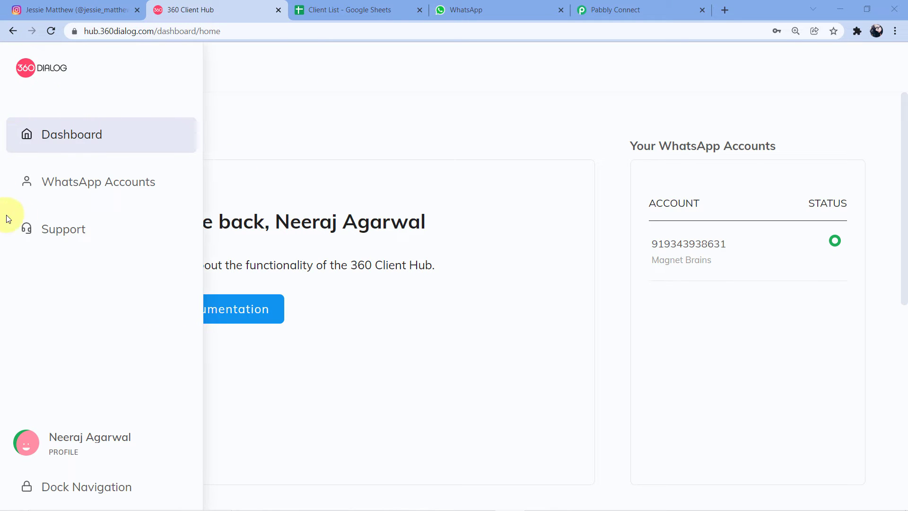
left_click(74, 188)
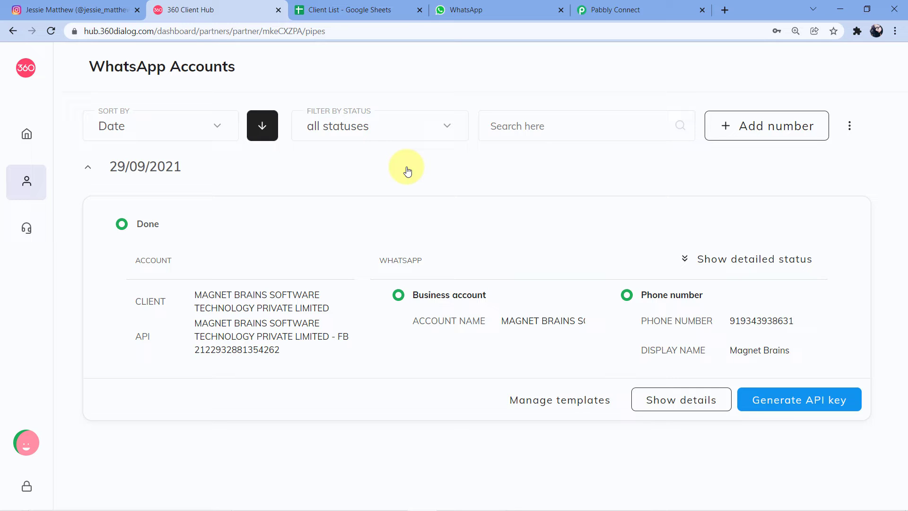
- Return to Pabbly Connect and connect the action with the existing connection Final Connection For WhatsApp
left_click(671, 7)
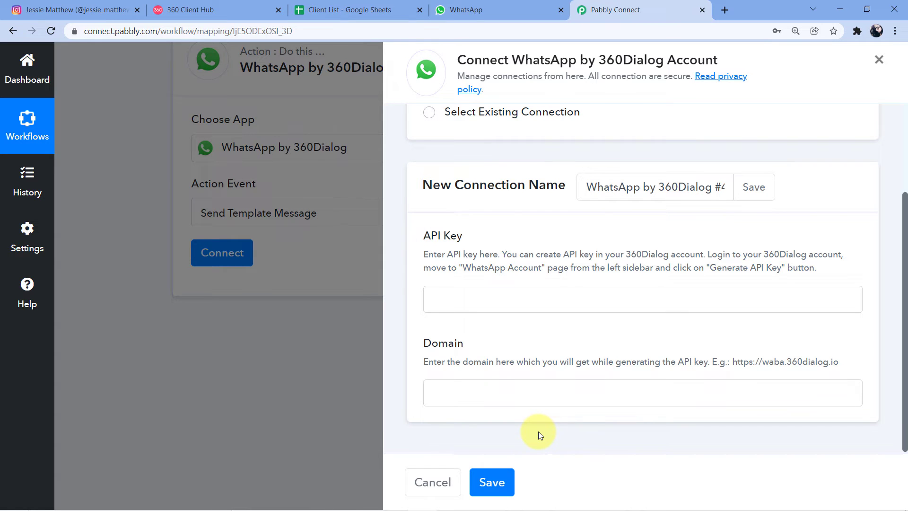
scroll(538, 431, "up", 3)
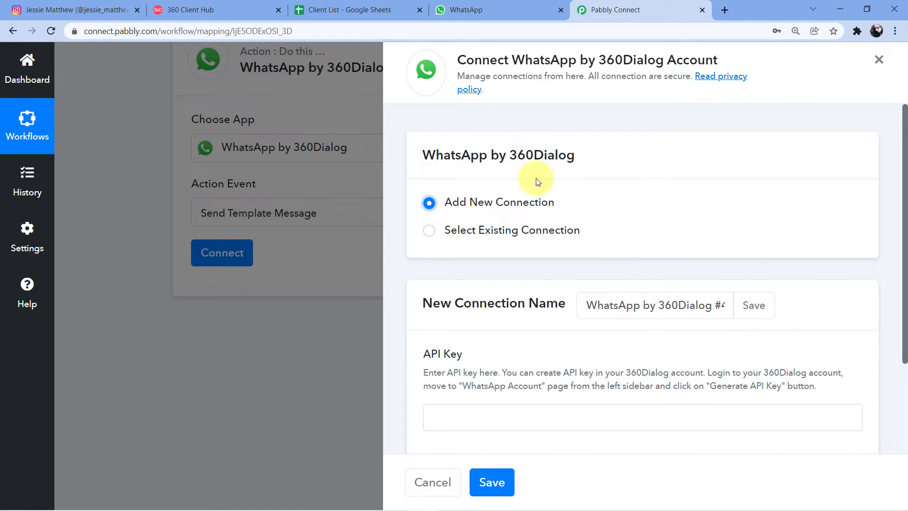
left_click(429, 232)
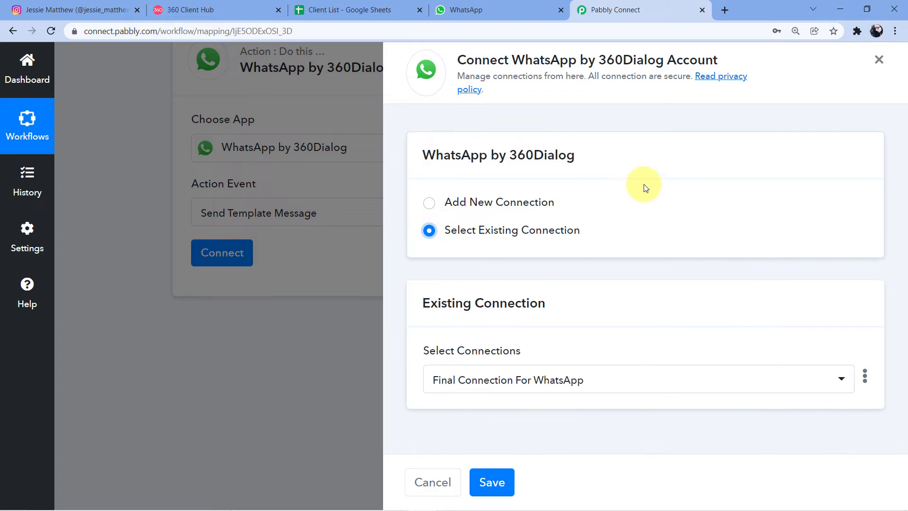
left_click(491, 482)
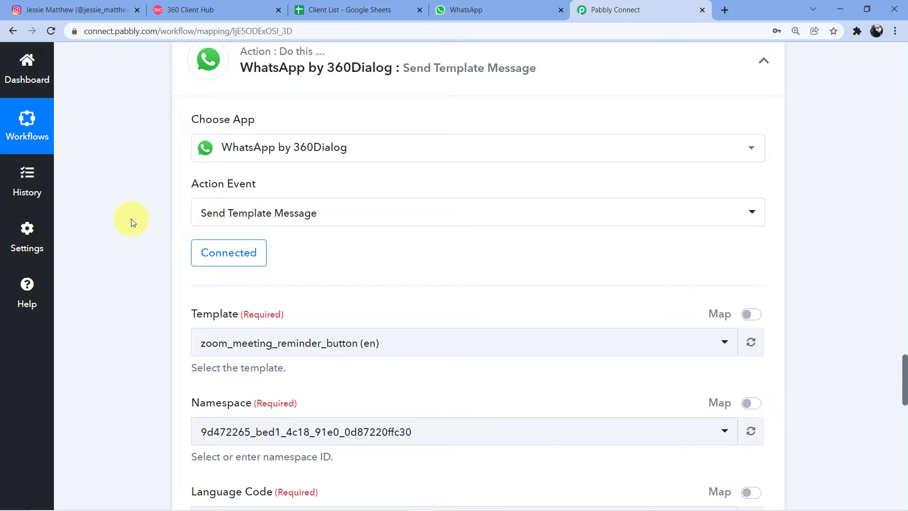
- Look through the available message templates for the Send Template Message action
scroll(133, 211, "down", 3)
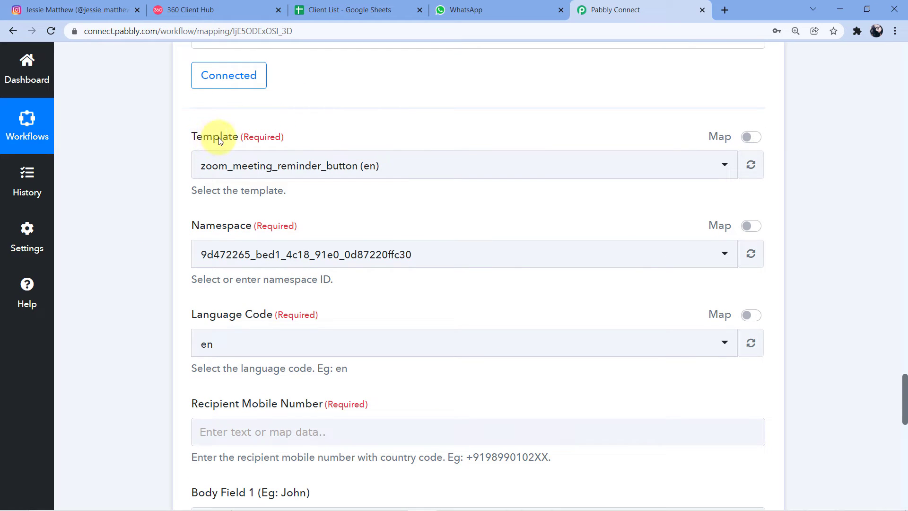
left_click(427, 166)
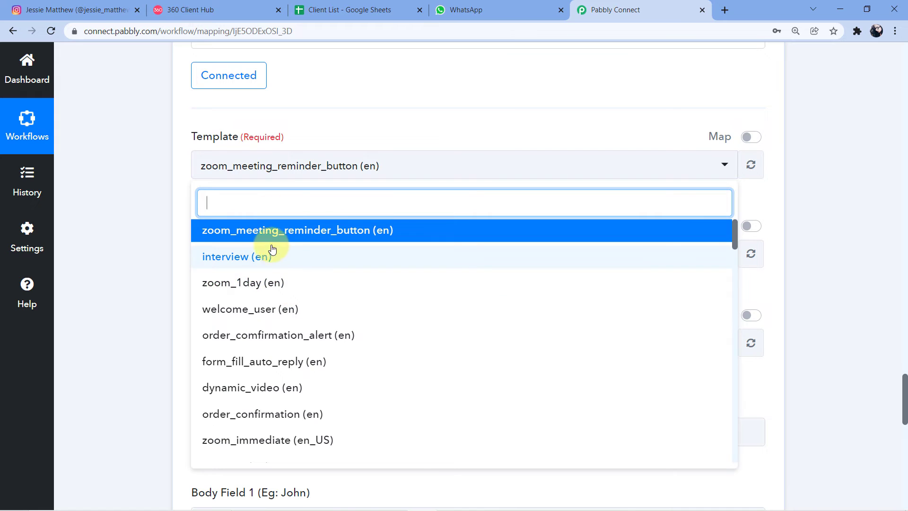
scroll(269, 252, "down", 5)
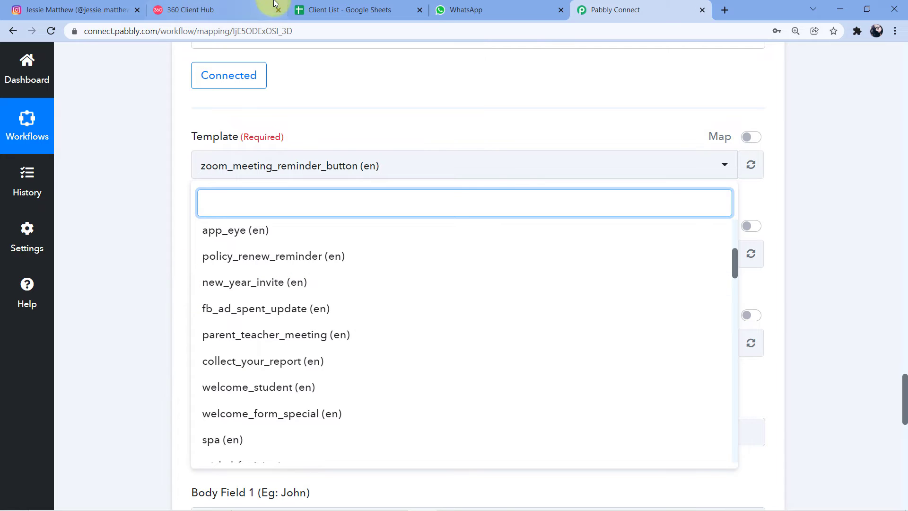
- Switch to 360 Client Hub, open the WhatsApp account's template management and browse the existing templates
left_click(242, 5)
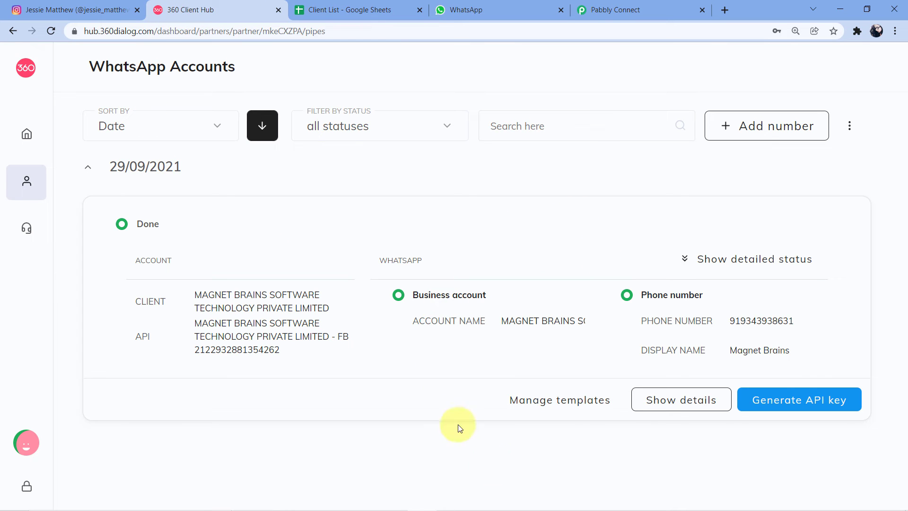
left_click(547, 412)
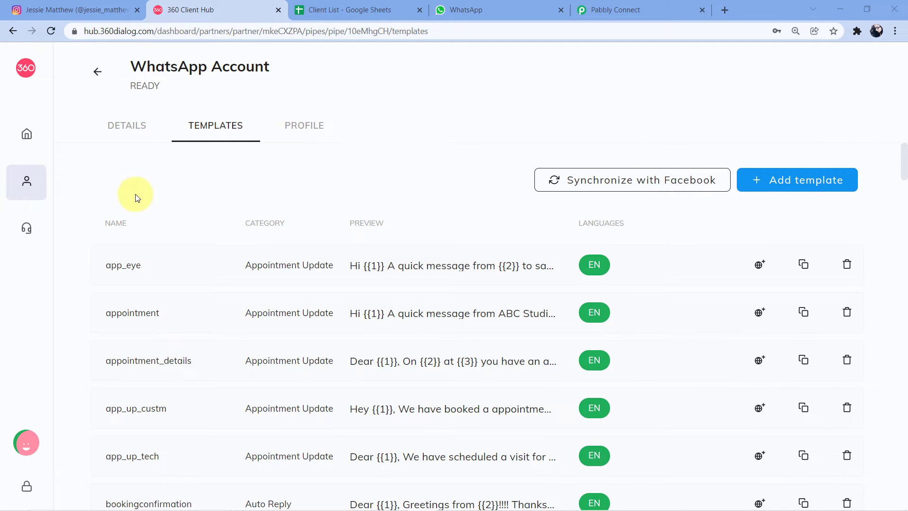
scroll(100, 188, "down", 3)
scroll(72, 214, "down", 3)
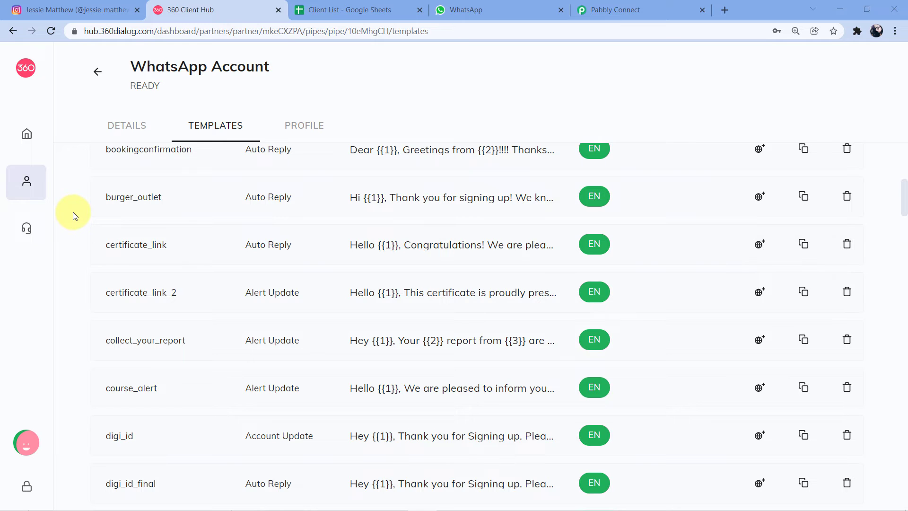
scroll(73, 214, "down", 7)
scroll(74, 213, "up", 13)
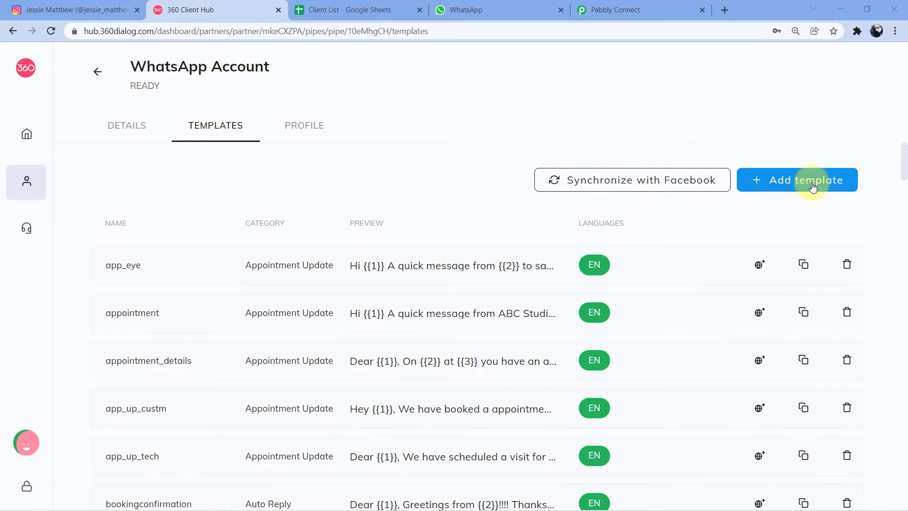
- View the name, category, language, type and body fields of the new template form, then close it
left_click(776, 179)
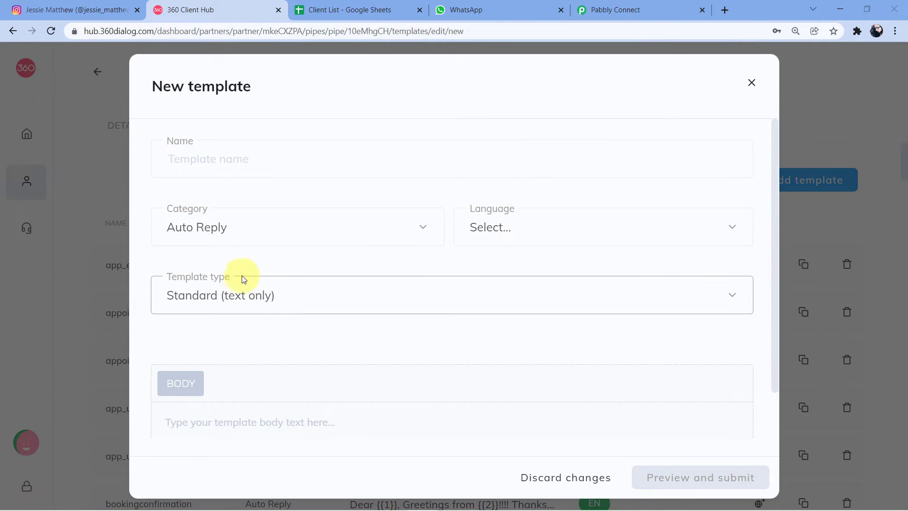
scroll(261, 257, "down", 1)
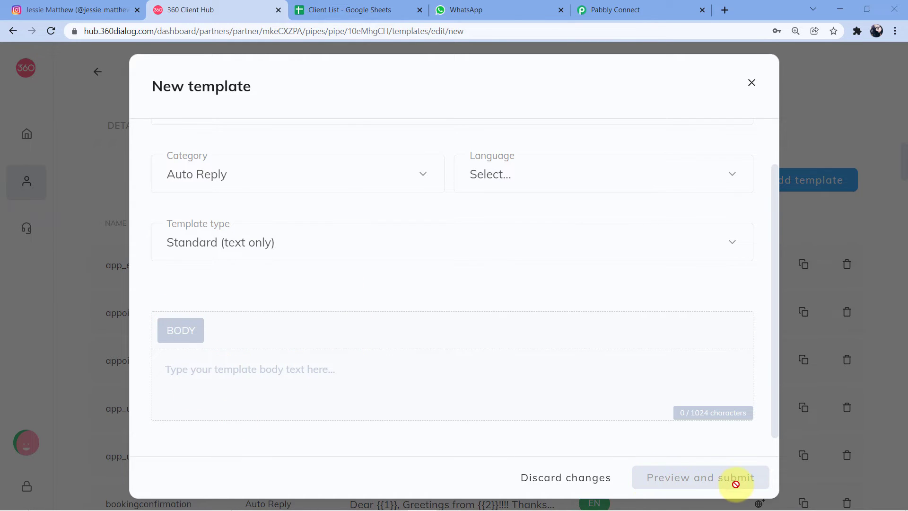
left_click(751, 84)
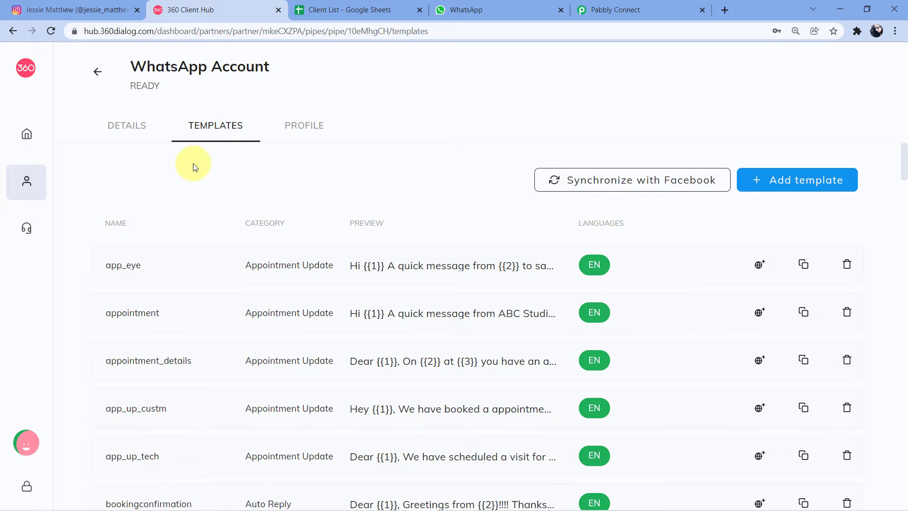
- Find the insta1 template in the template list and open its message preview
scroll(90, 171, "down", 15)
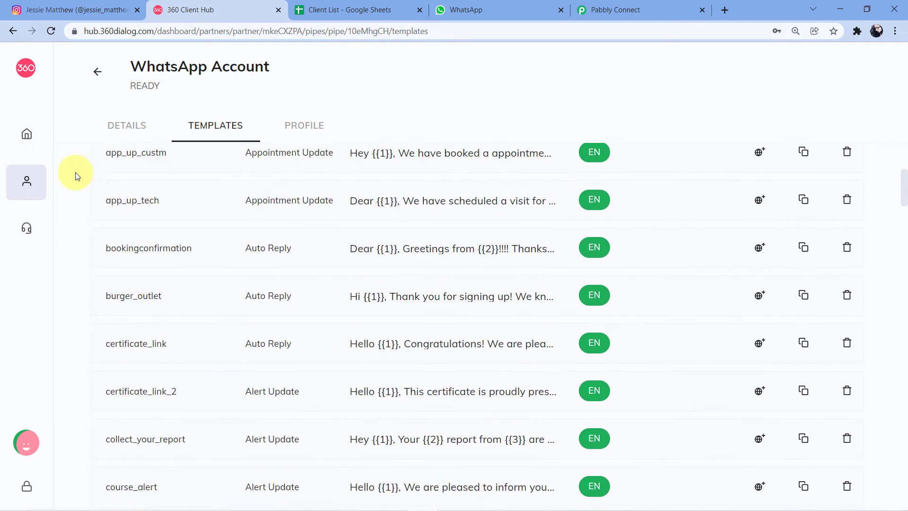
scroll(77, 176, "down", 11)
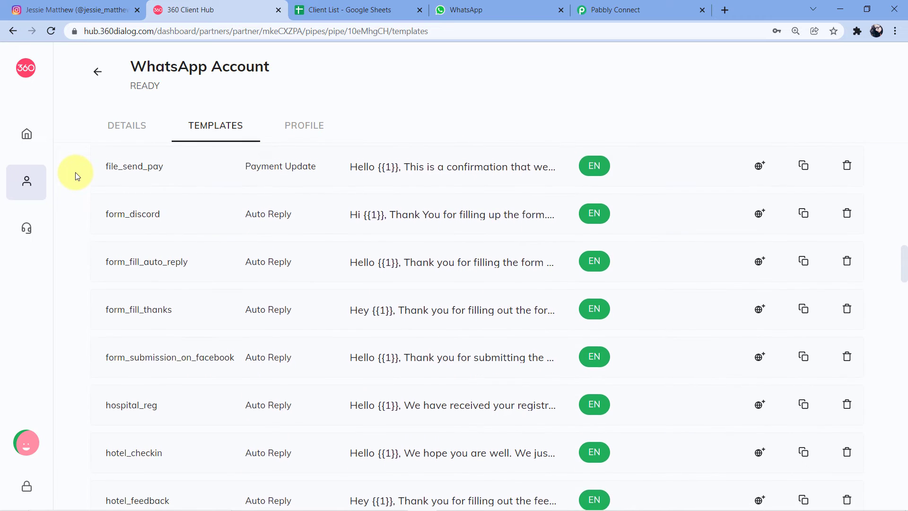
scroll(76, 172, "down", 3)
scroll(75, 176, "up", 1)
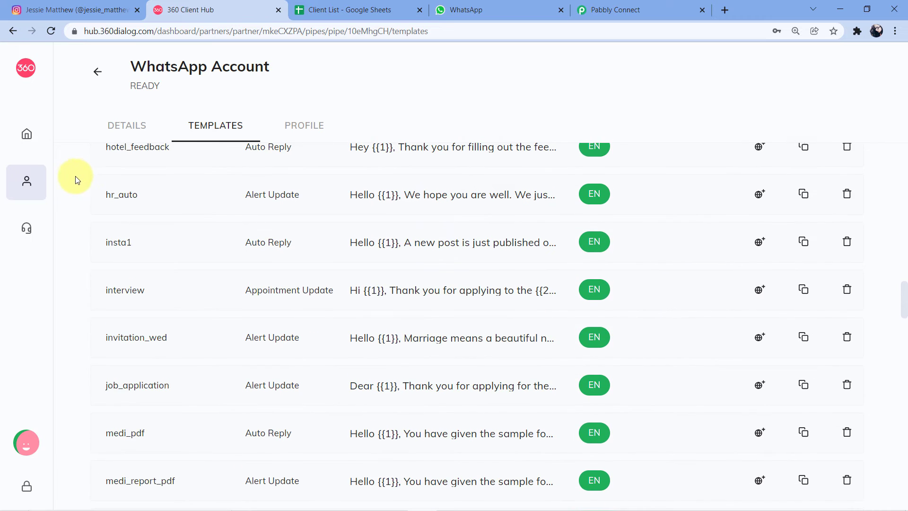
mouse_move(116, 258)
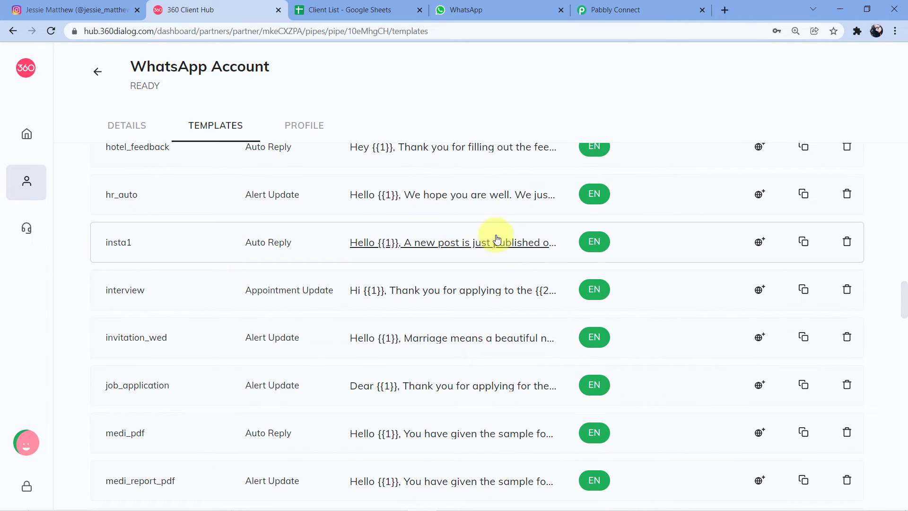
left_click(458, 244)
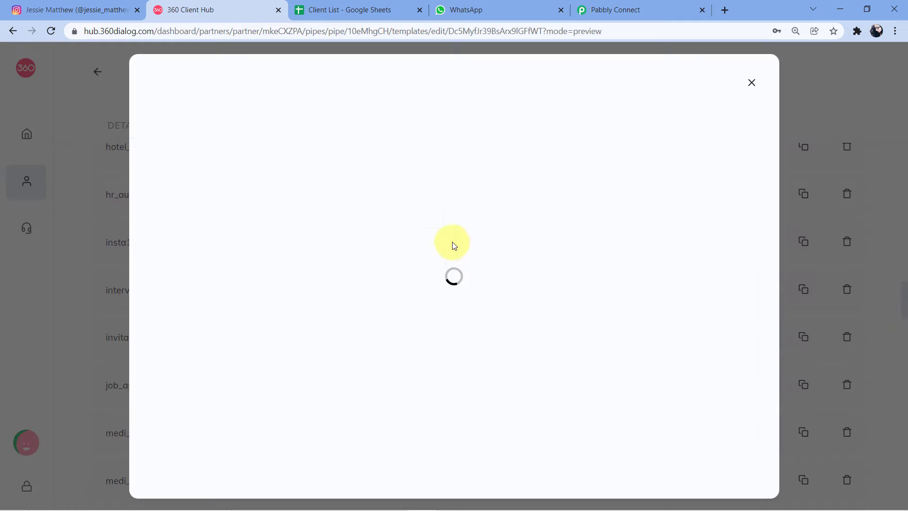
scroll(570, 166, "down", 2)
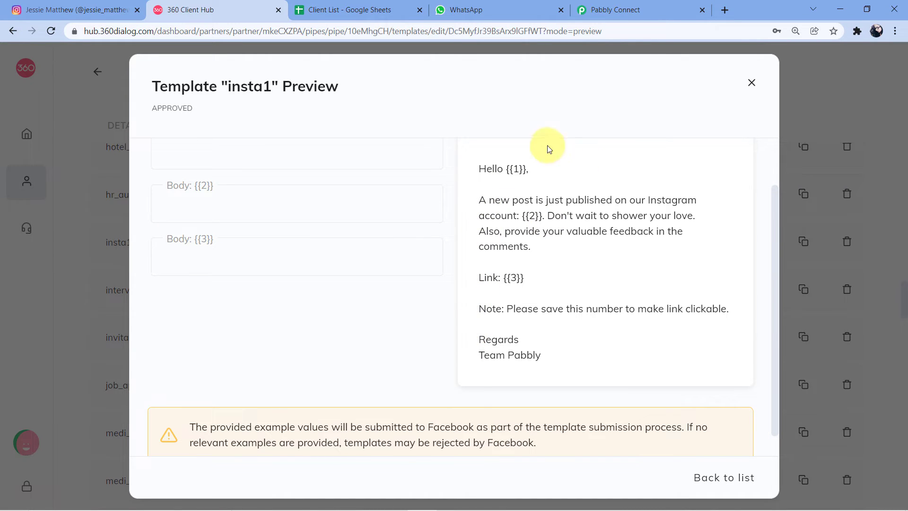
- Highlight the placeholders {{1}}, {{2}} and {{3}} in the insta1 message preview, then clear the selection
double_click(515, 169)
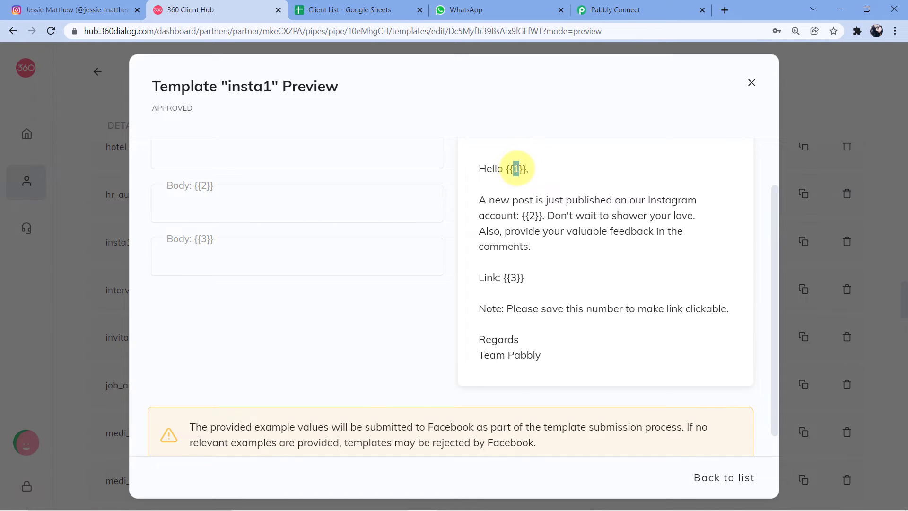
double_click(532, 215)
double_click(514, 278)
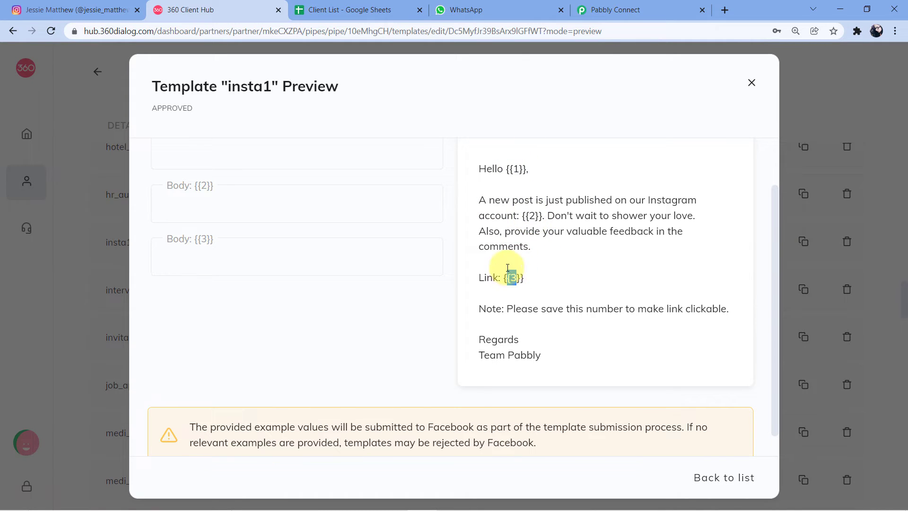
left_click(463, 160)
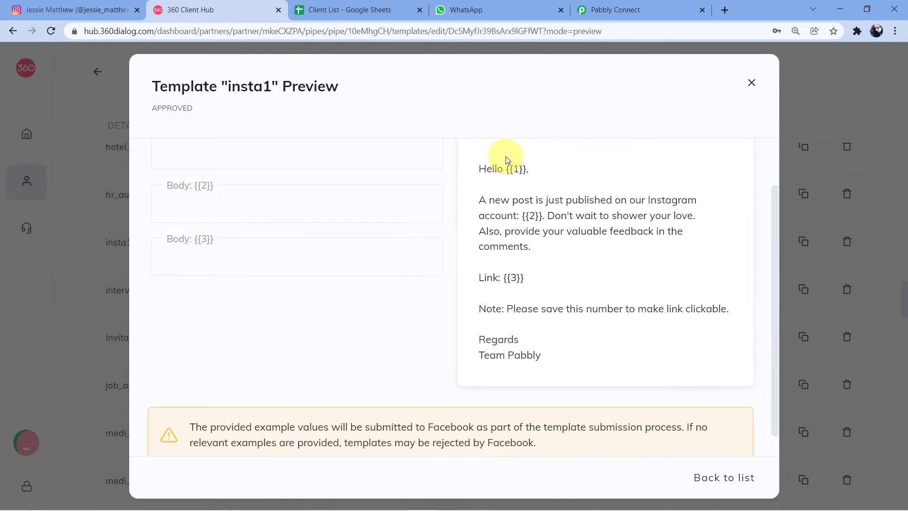
- Highlight placeholders {{1}}, {{2}} and {{3}} in the insta1 preview, checking the Client List sheet in between, and clear the selection
double_click(517, 168)
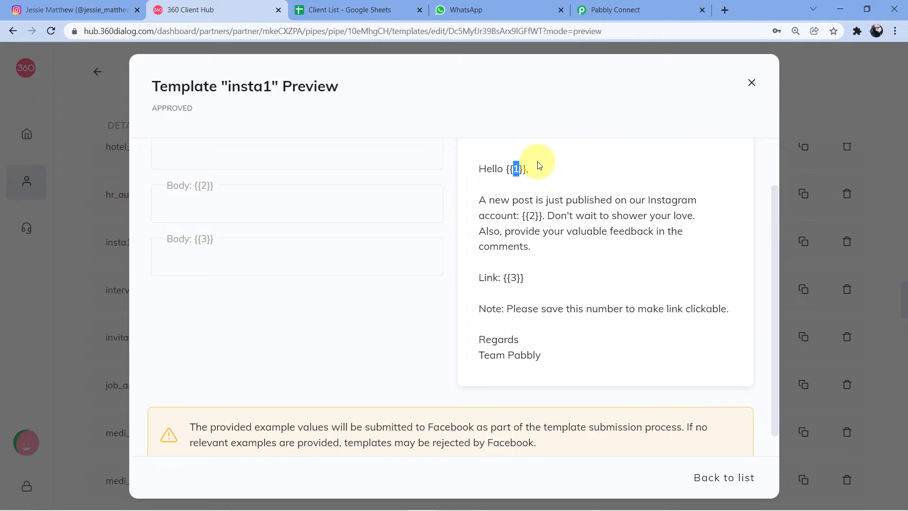
left_click(349, 10)
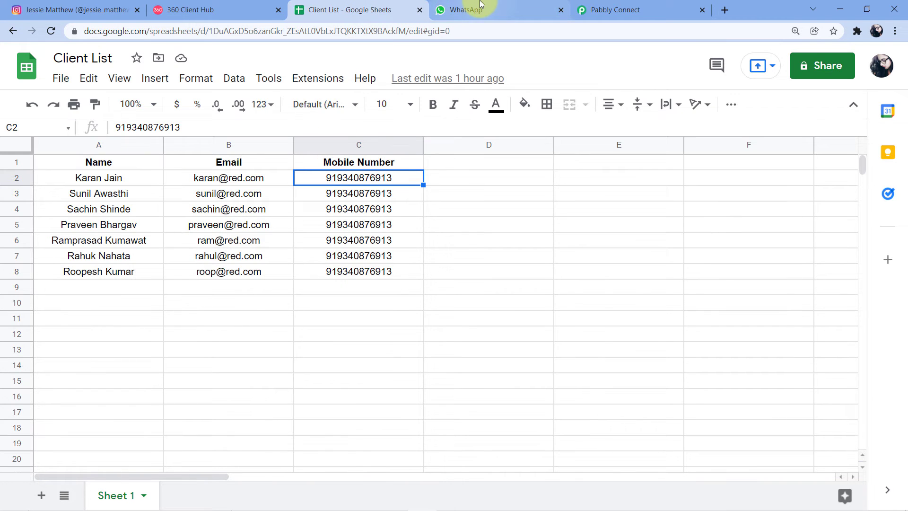
left_click(263, 6)
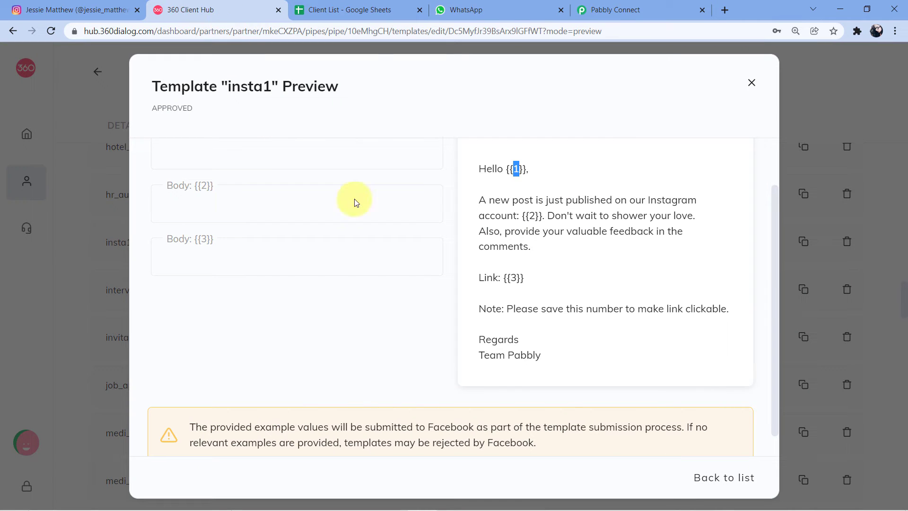
double_click(533, 216)
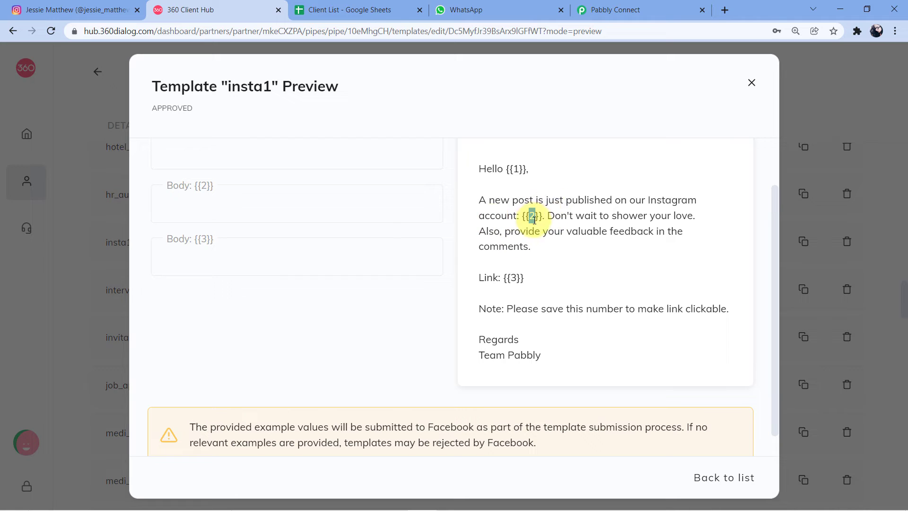
double_click(513, 278)
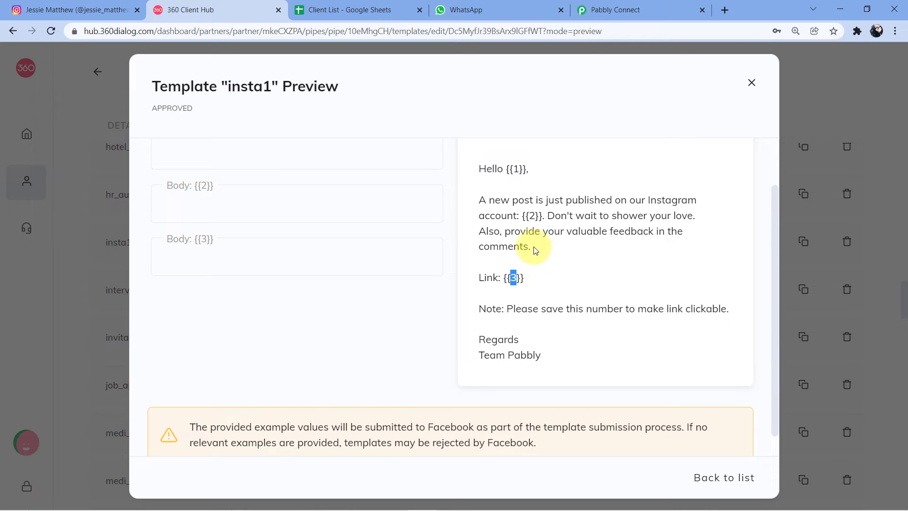
left_click(467, 174)
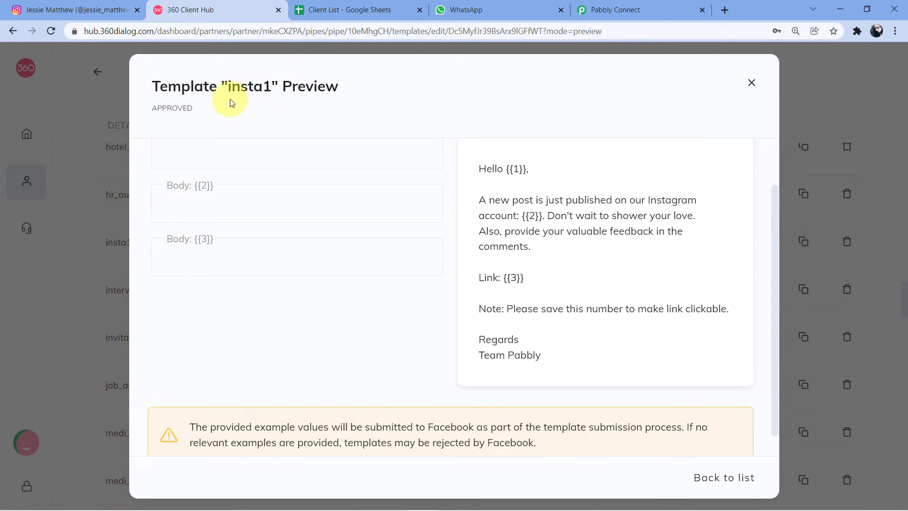
- Switch to Pabbly Connect and select insta1 (en) as the template for the WhatsApp message
left_click(634, 4)
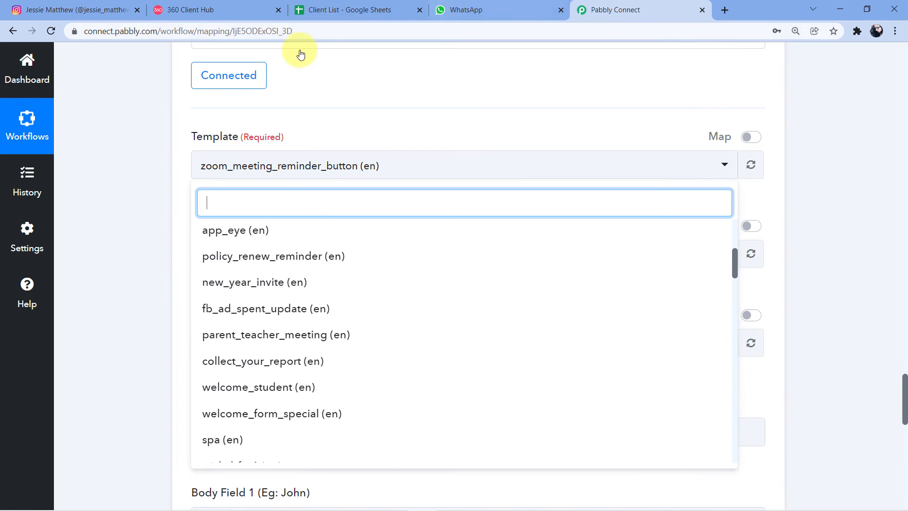
type("inst")
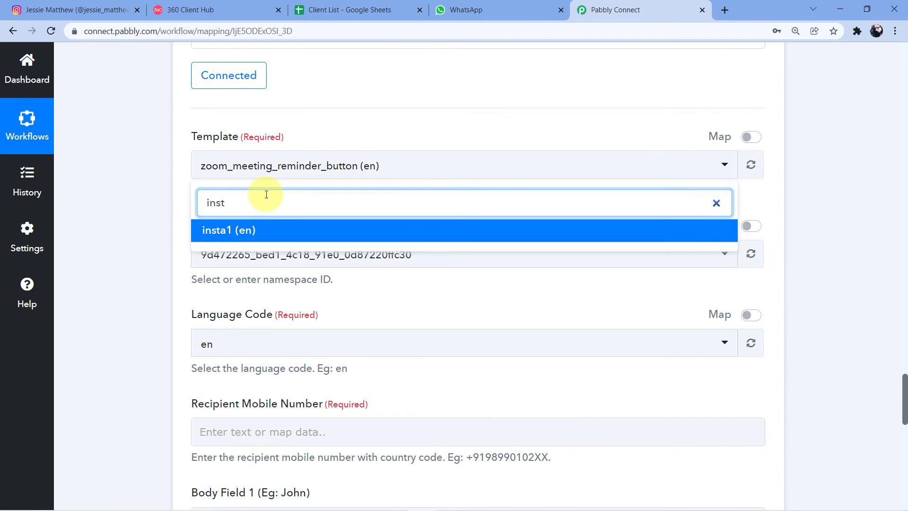
left_click(208, 230)
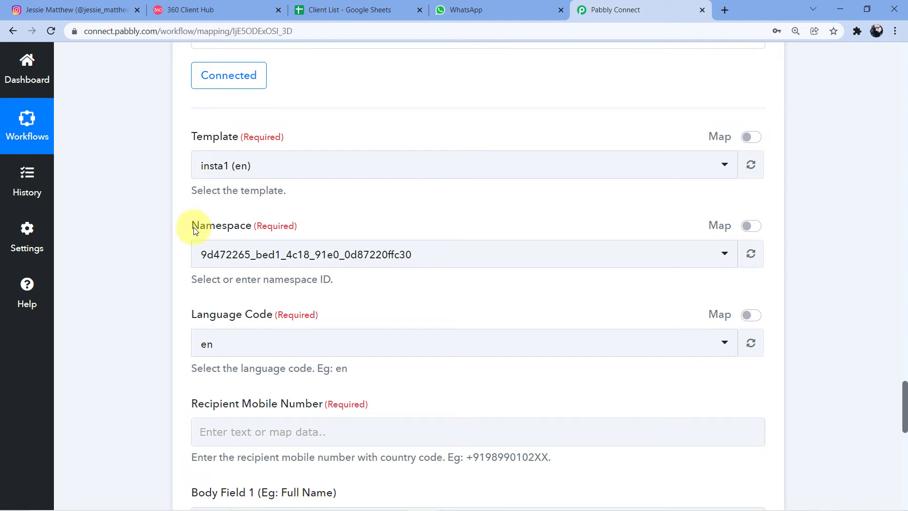
- Examine the mobile numbers in the Client List sheet and in the Iterator step's response, and return to the message fields in Pabbly Connect
scroll(219, 298, "down", 1)
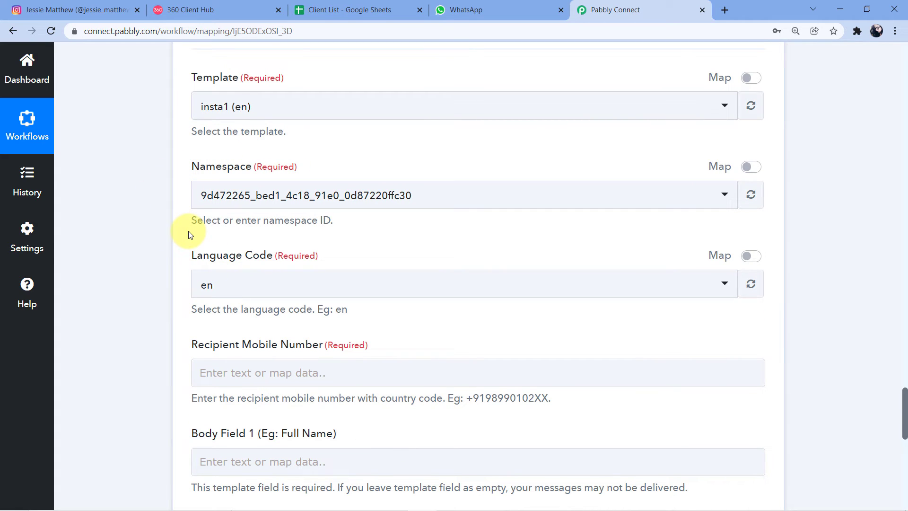
scroll(189, 235, "down", 3)
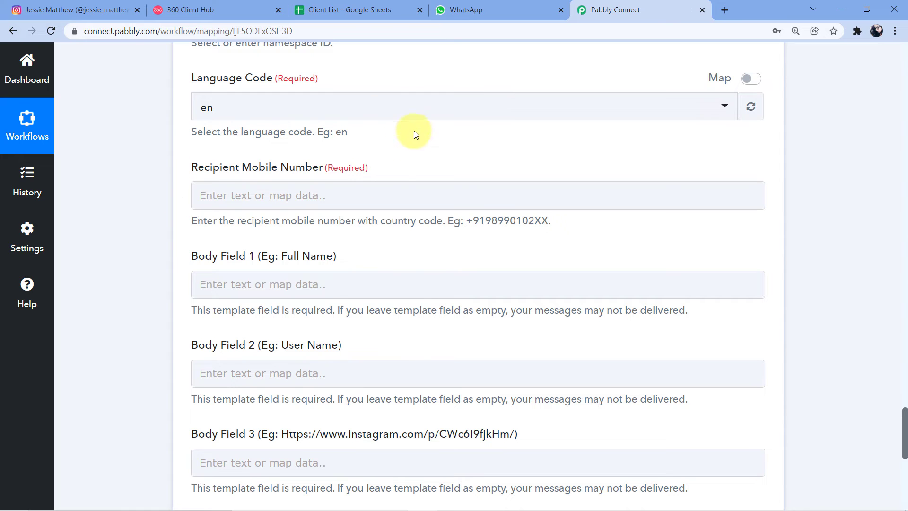
left_click(352, 9)
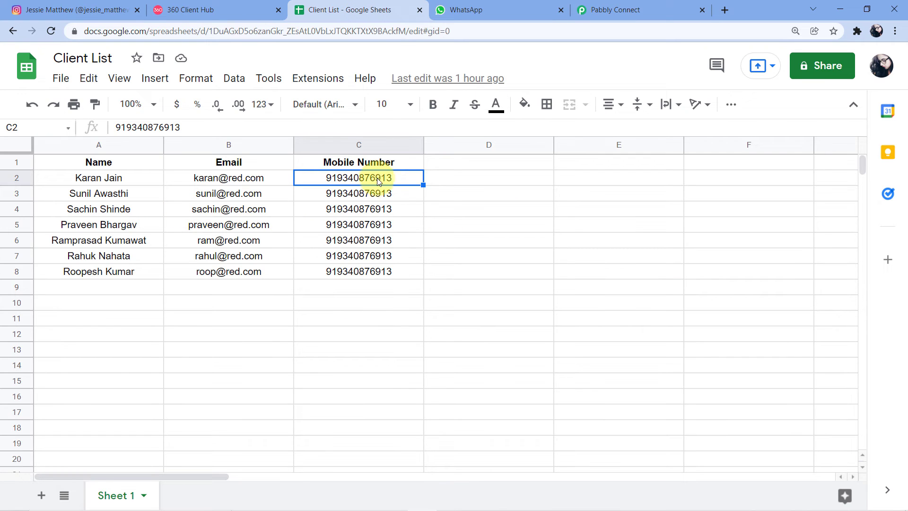
left_click(607, 10)
scroll(173, 189, "up", 14)
scroll(166, 224, "up", 11)
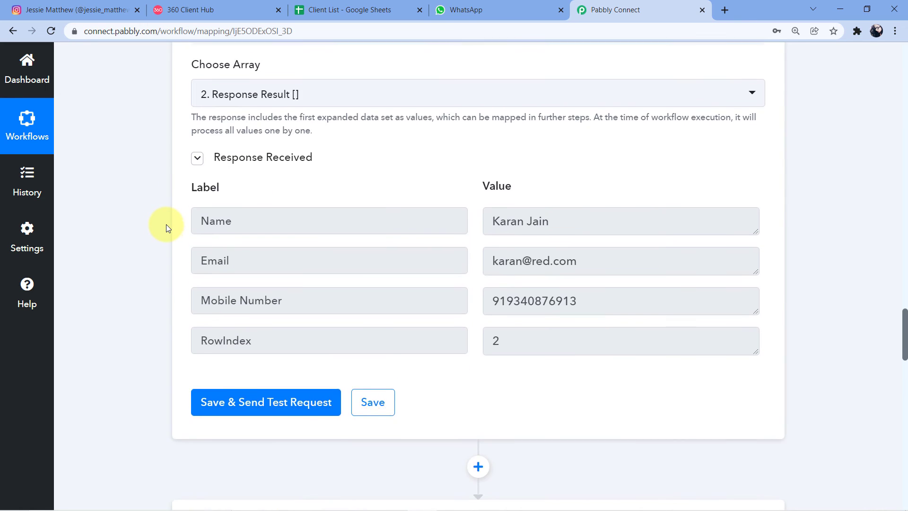
scroll(264, 288, "down", 4)
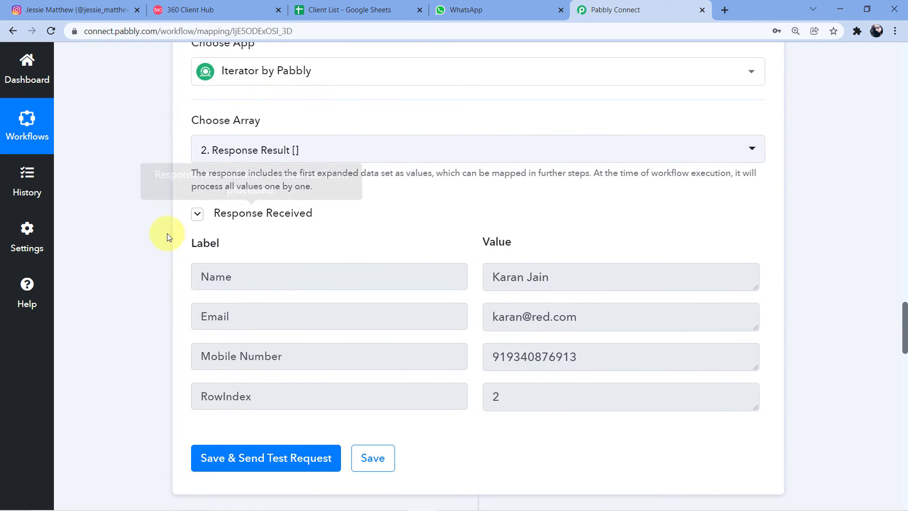
scroll(286, 233, "down", 1)
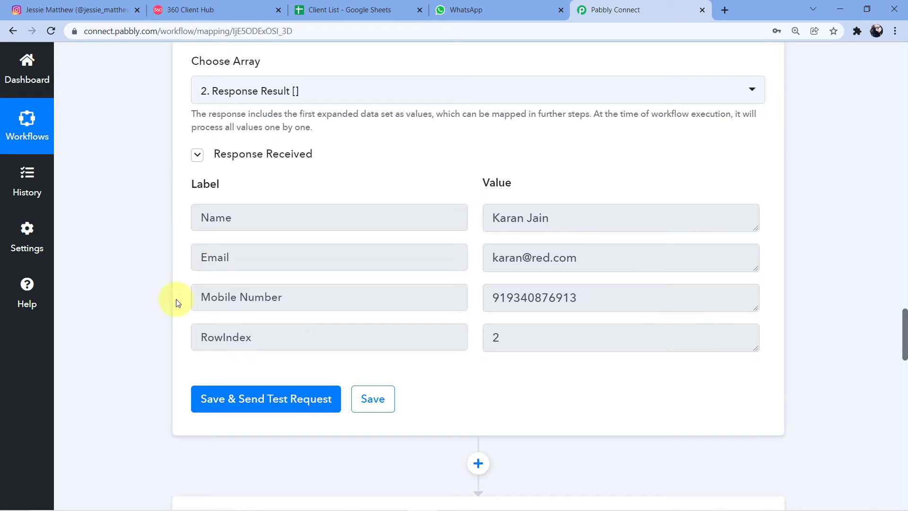
left_click_drag(491, 297, 582, 300)
left_click(705, 308)
scroll(813, 226, "down", 8)
scroll(813, 228, "down", 10)
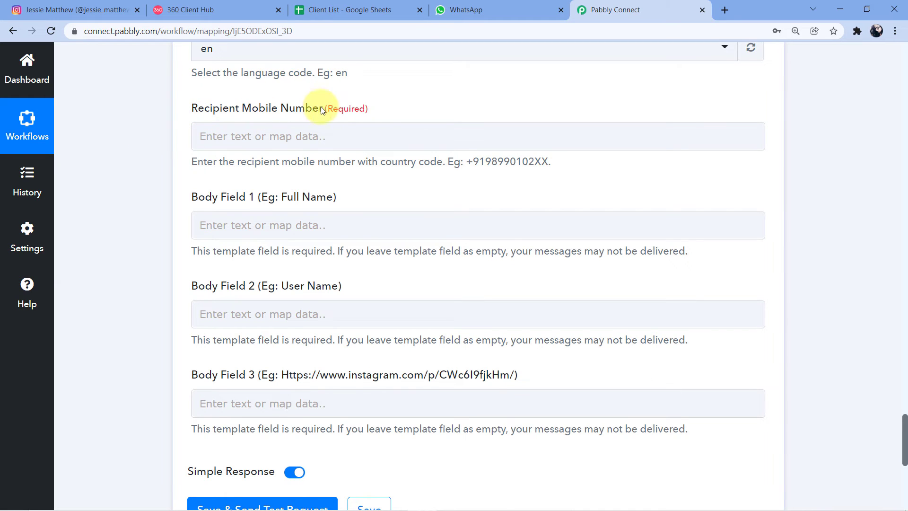
- Map the Recipient Mobile Number to the Iterator's Mobile Number, check it against the Client List sheet and return to Pabbly Connect
left_click(226, 136)
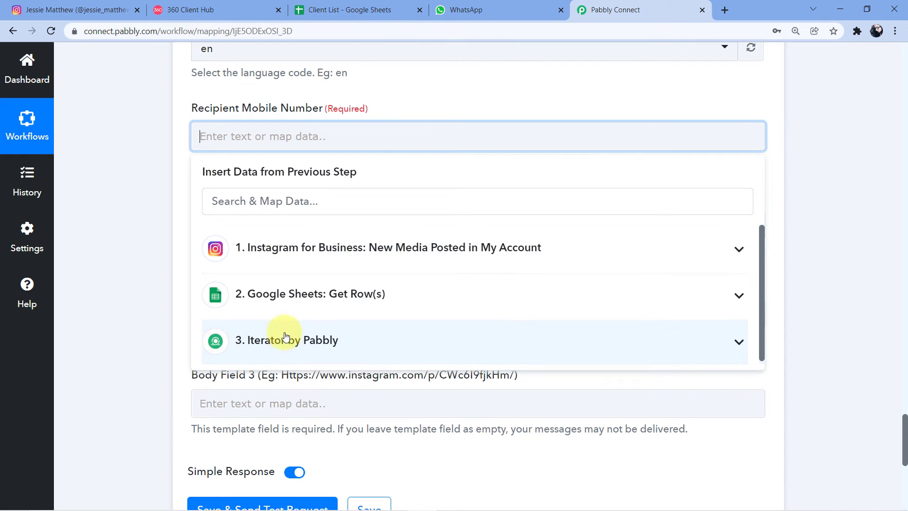
left_click(392, 344)
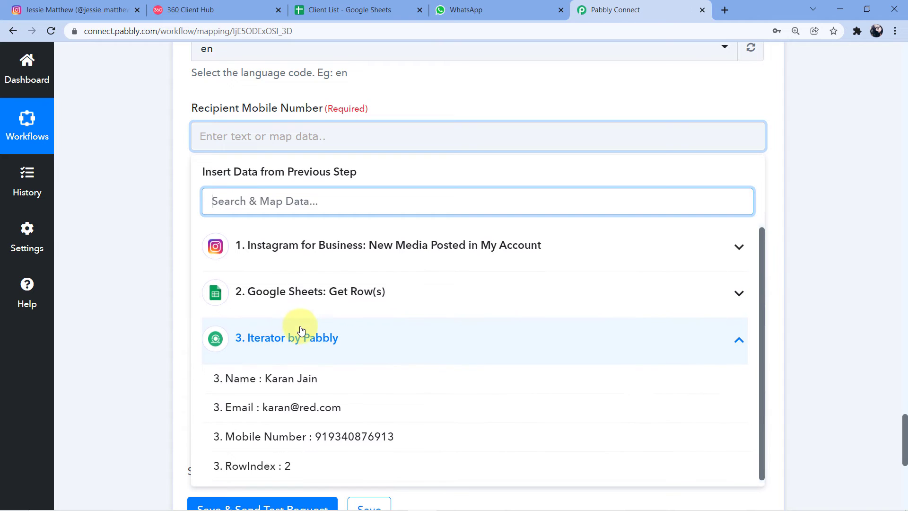
scroll(185, 245, "down", 3)
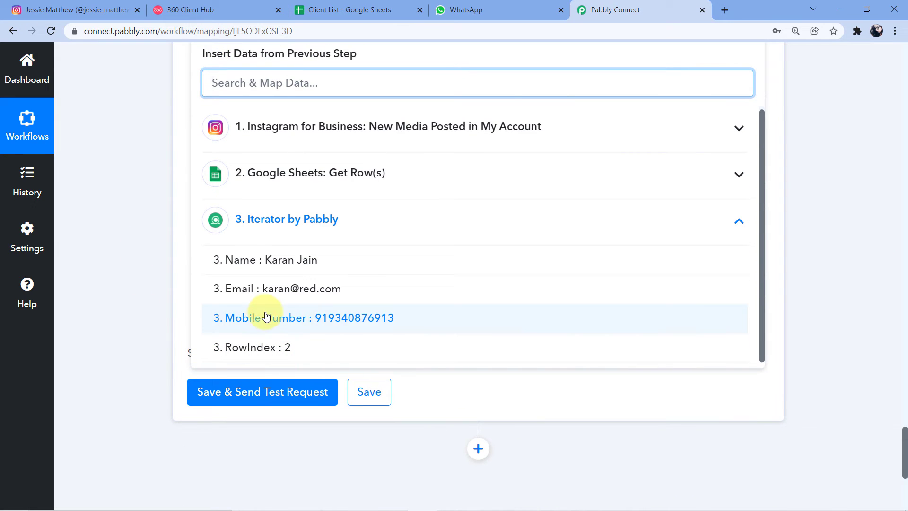
left_click(312, 317)
scroll(149, 197, "up", 4)
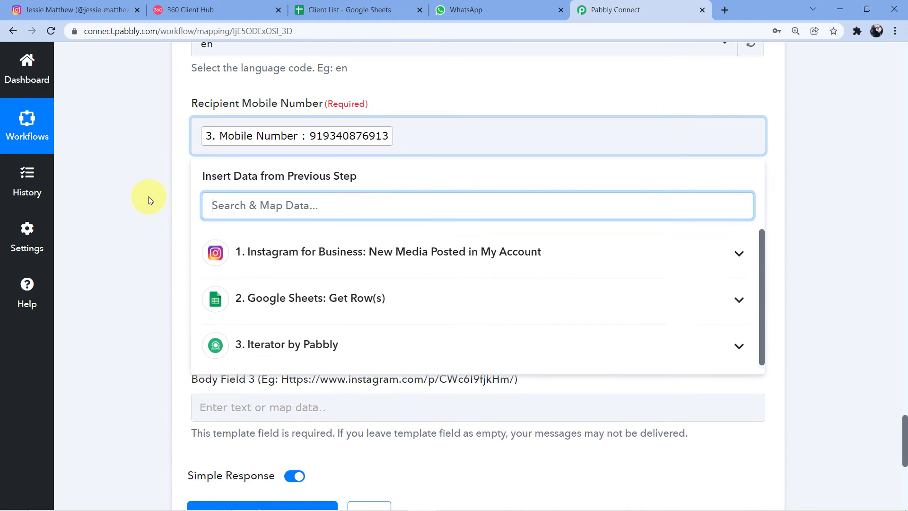
left_click(149, 197)
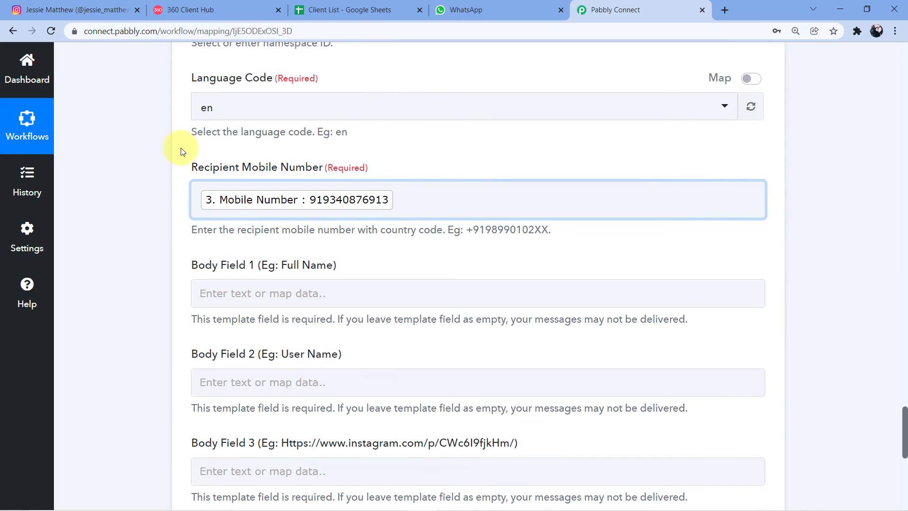
left_click(350, 9)
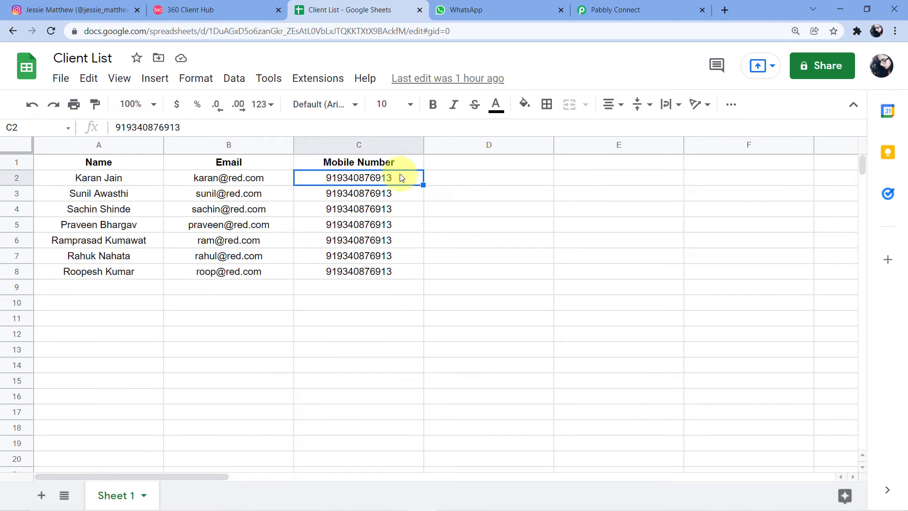
left_click(601, 10)
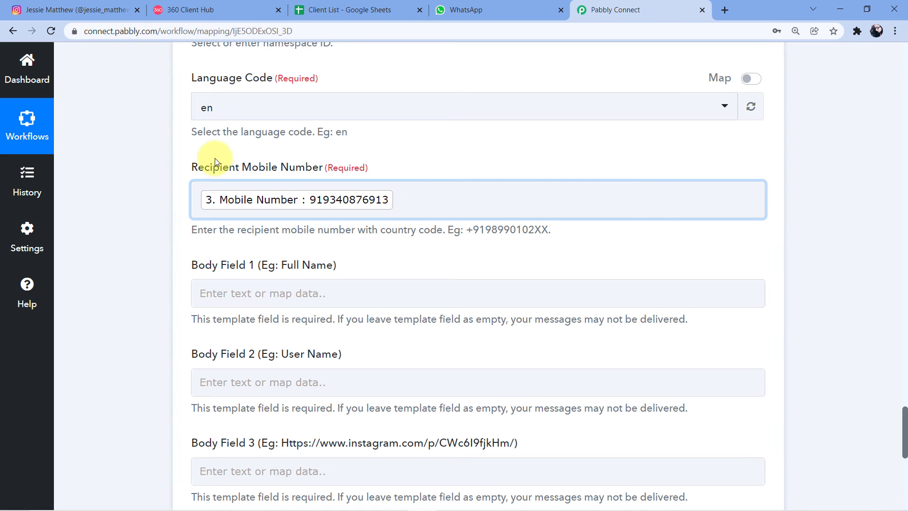
- Compare the body fields with the insta1 preview in 360 Client Hub, highlight placeholder {{1}} there, and return to Pabbly Connect
scroll(181, 229, "down", 2)
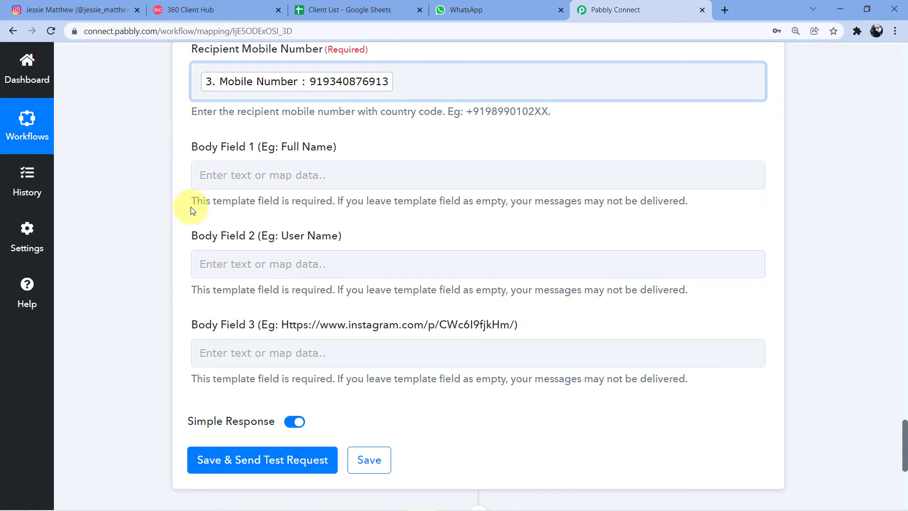
left_click(194, 5)
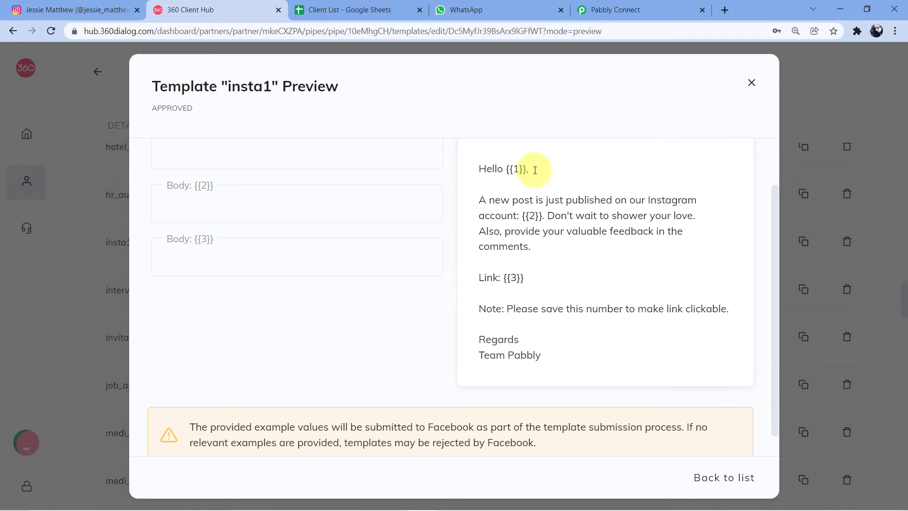
left_click(627, 8)
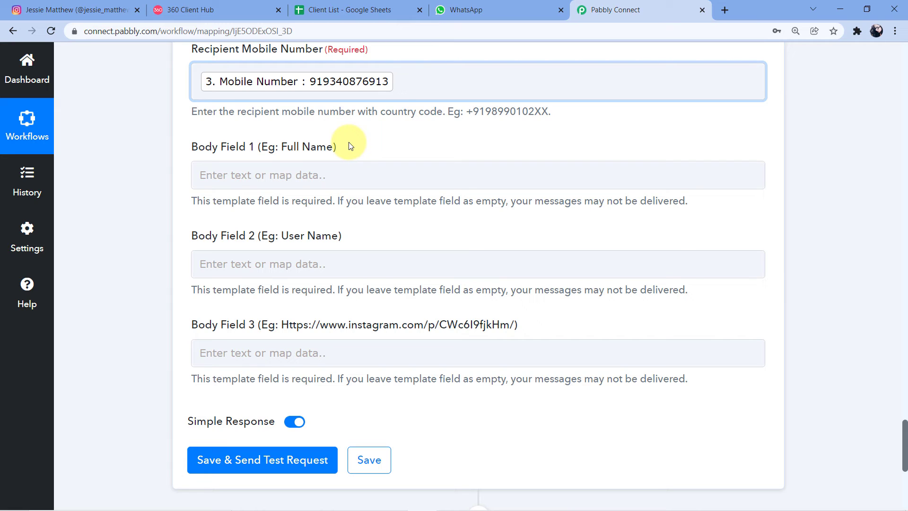
left_click(208, 9)
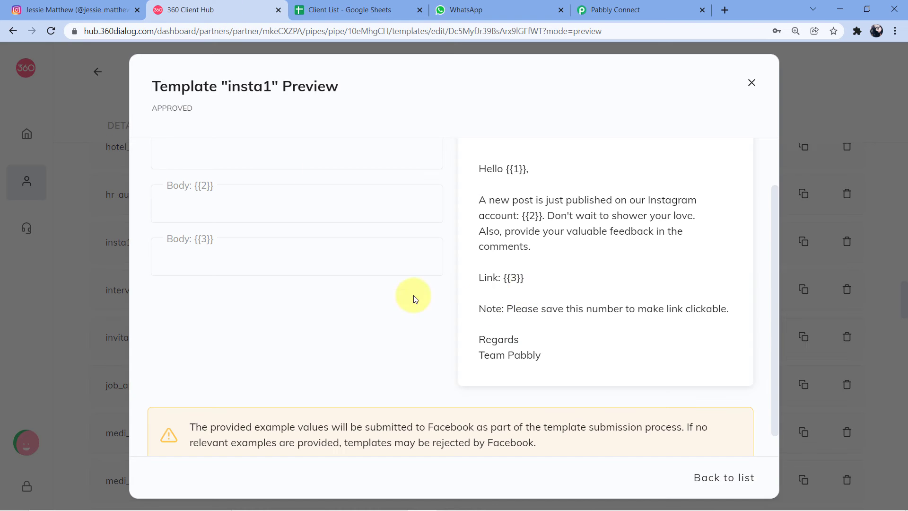
double_click(516, 169)
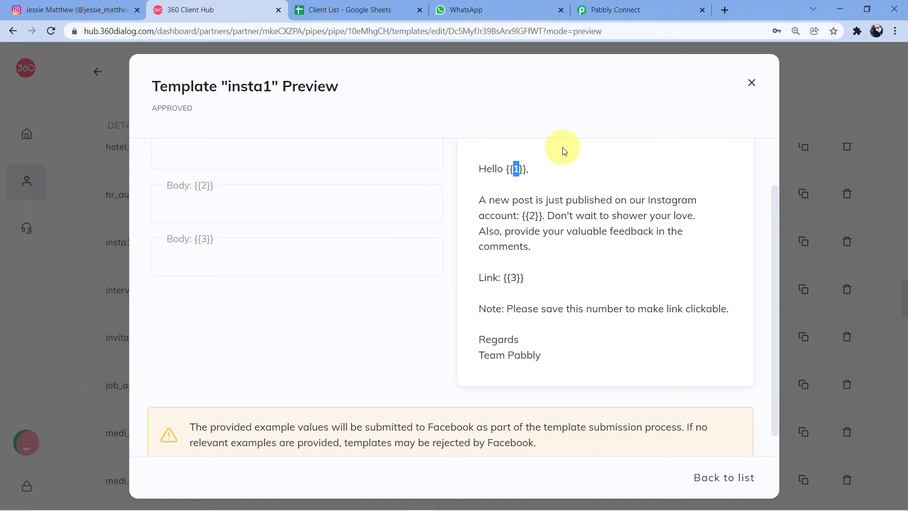
left_click(628, 10)
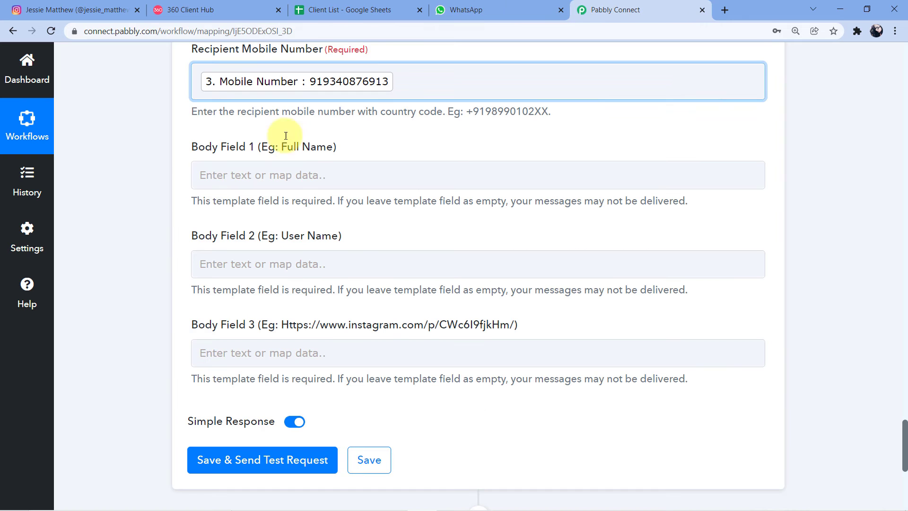
- Map Body Field 1 to the Iterator's Name value, check the Name column in the Client List sheet and return to Pabbly Connect
left_click(226, 178)
scroll(263, 166, "down", 1)
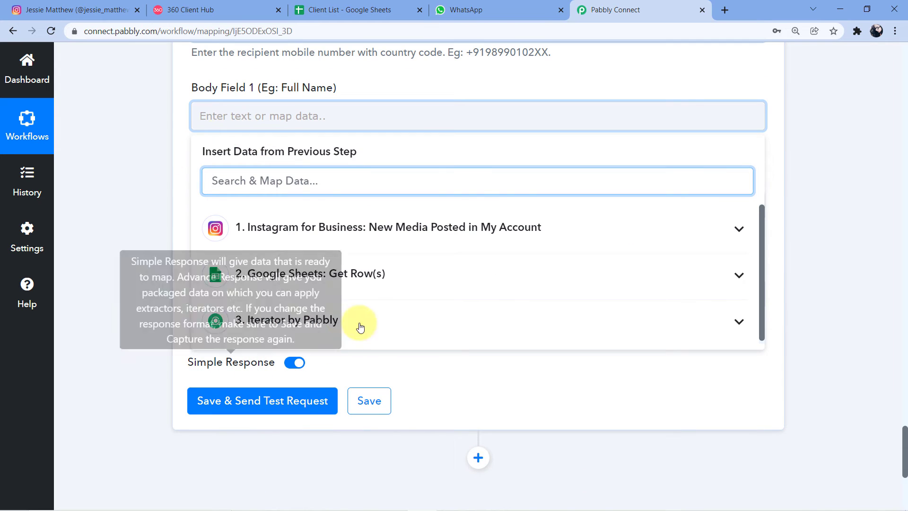
left_click(356, 323)
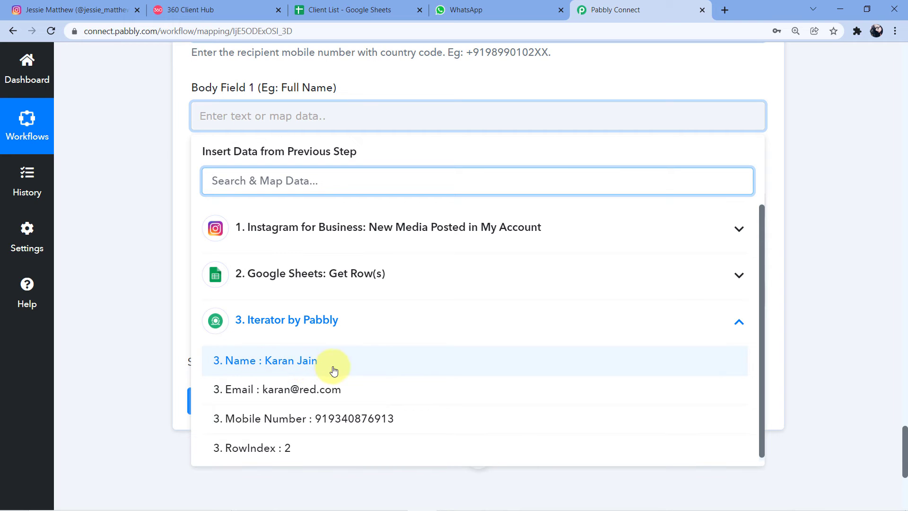
left_click(300, 367)
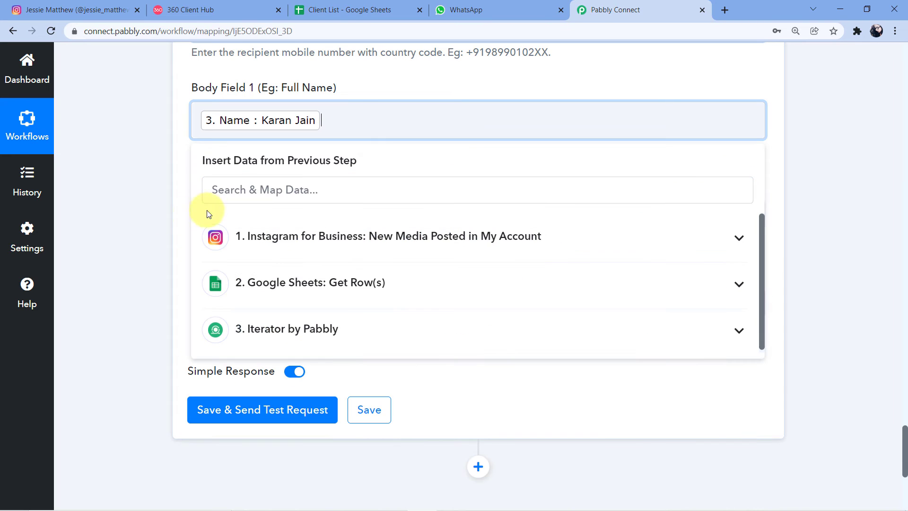
left_click(167, 217)
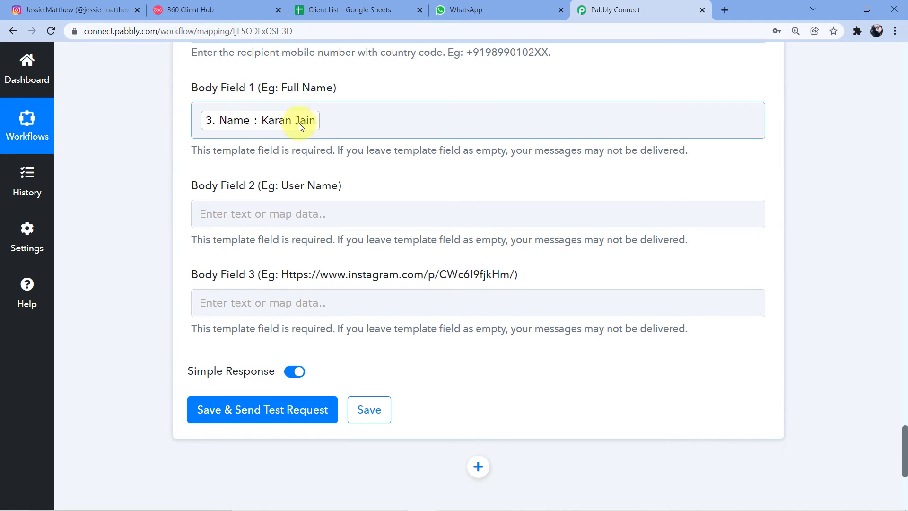
left_click(338, 10)
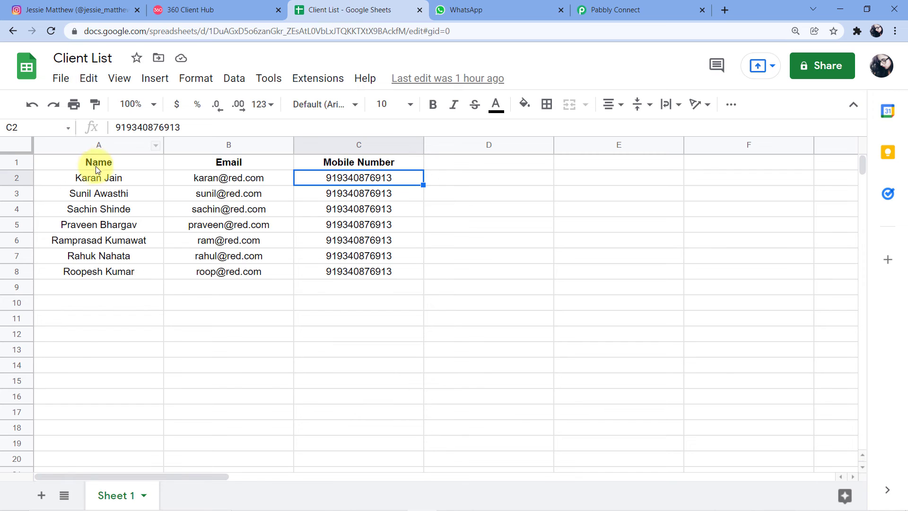
left_click(634, 9)
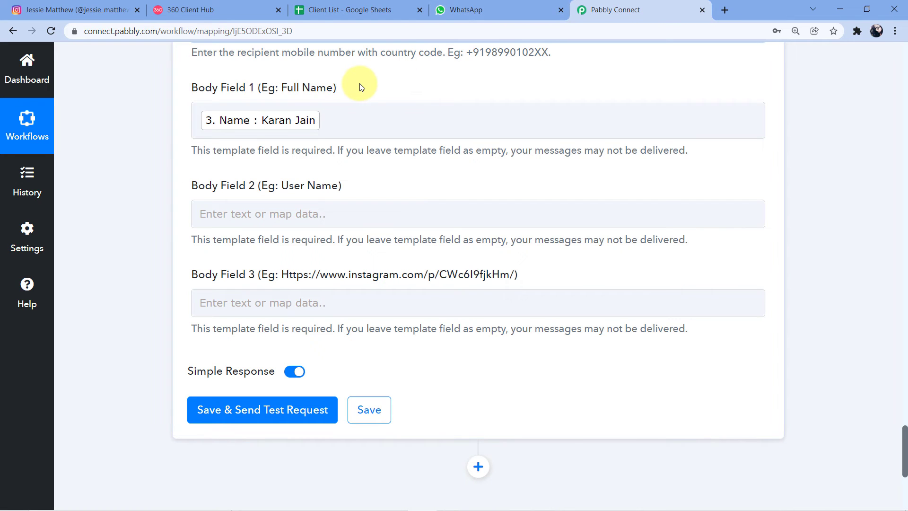
- Map Body Field 2 to the Username value from the Instagram for Business step
scroll(361, 87, "down", 1)
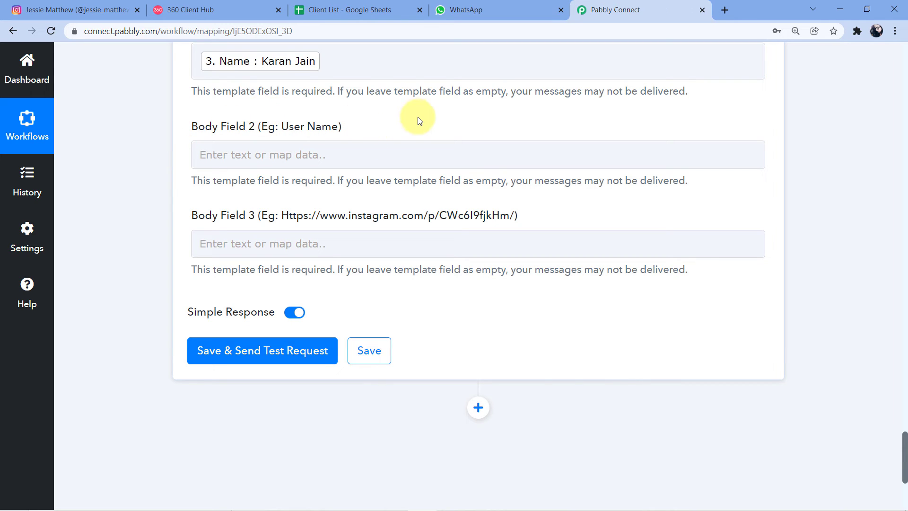
left_click(213, 160)
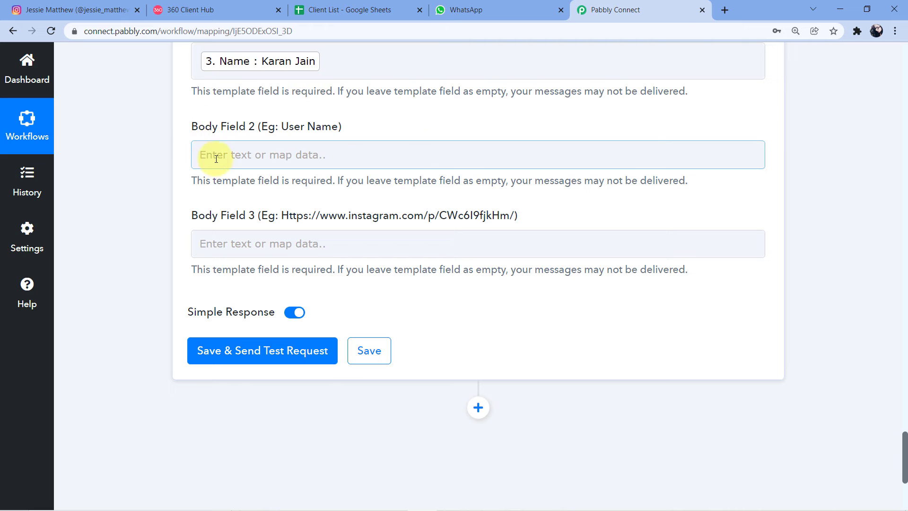
left_click(219, 155)
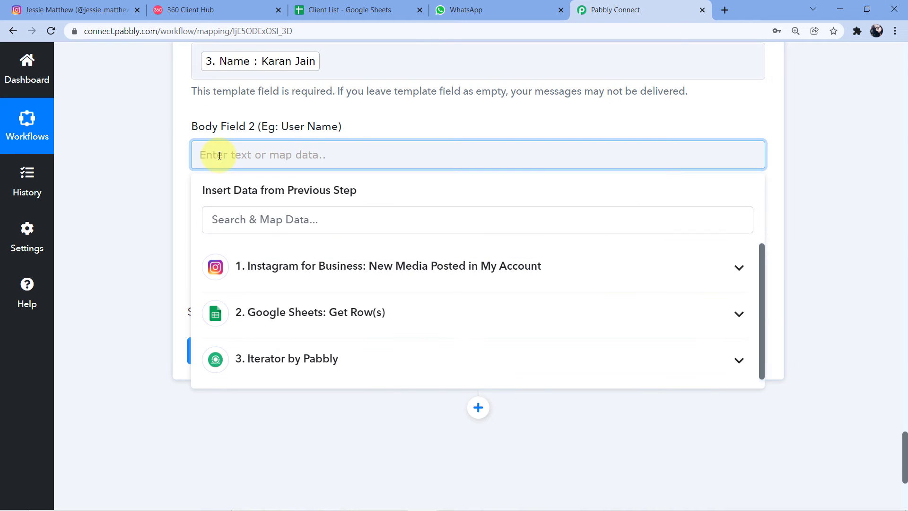
left_click(382, 267)
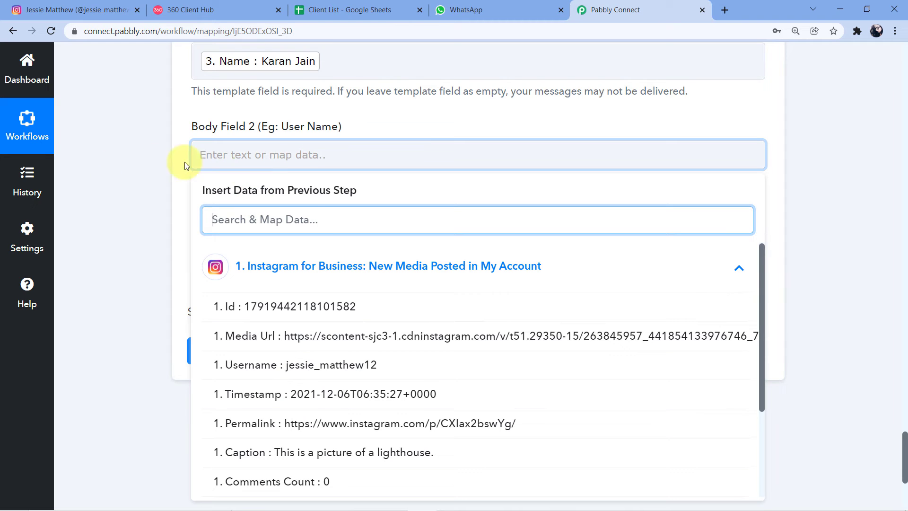
scroll(350, 289, "down", 1)
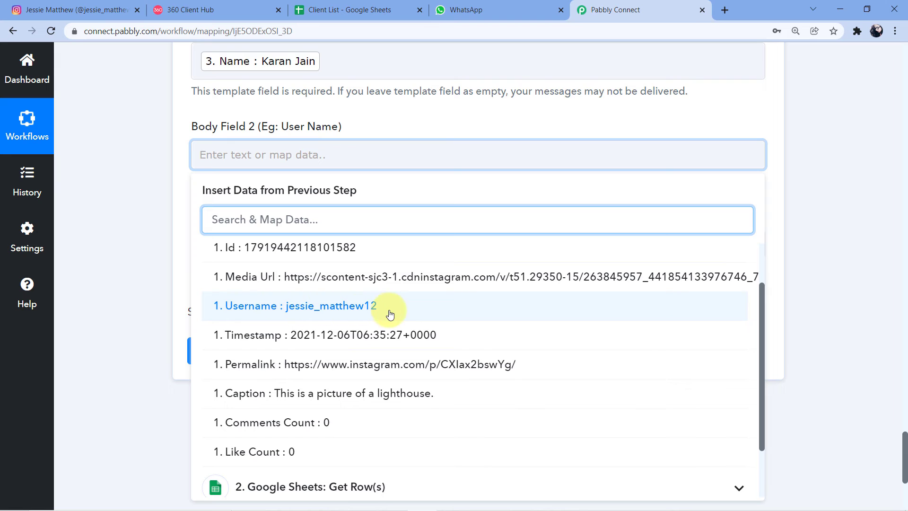
left_click(265, 308)
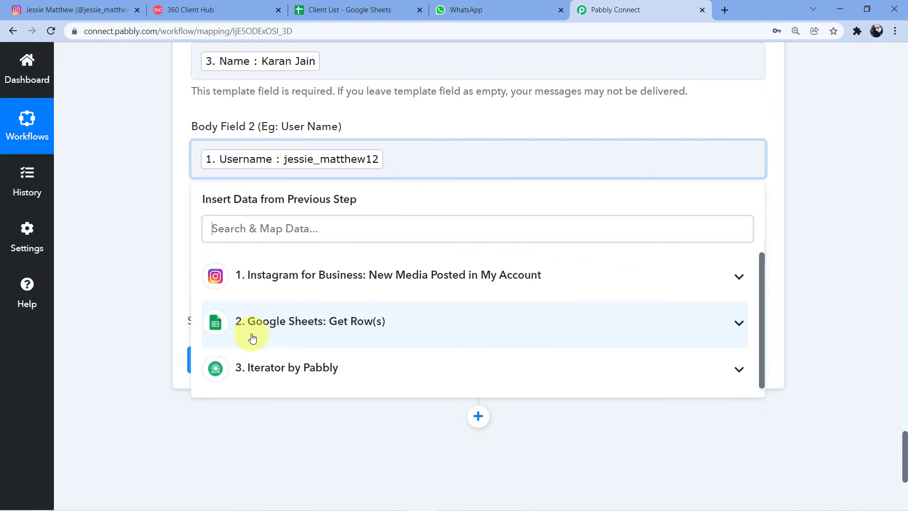
left_click(163, 201)
- Map Body Field 3 to the Permalink value from the Instagram for Business step
scroll(162, 201, "down", 1)
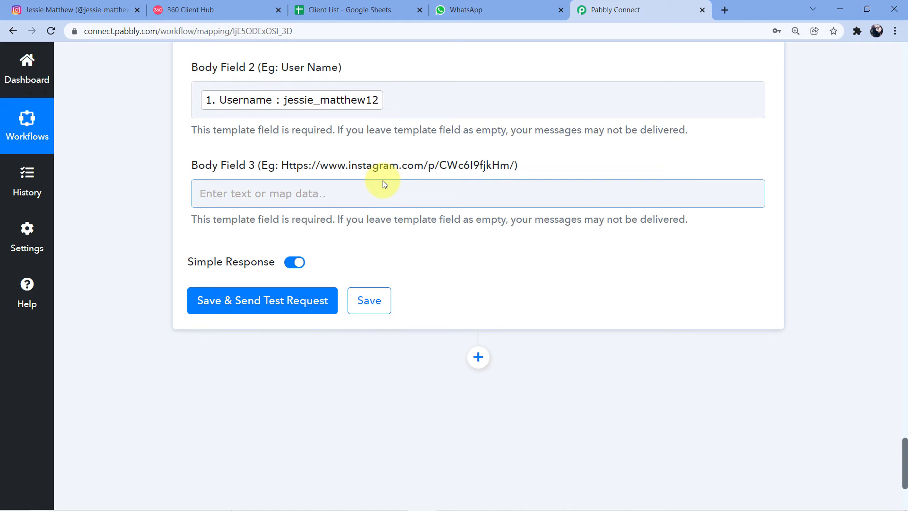
left_click(236, 196)
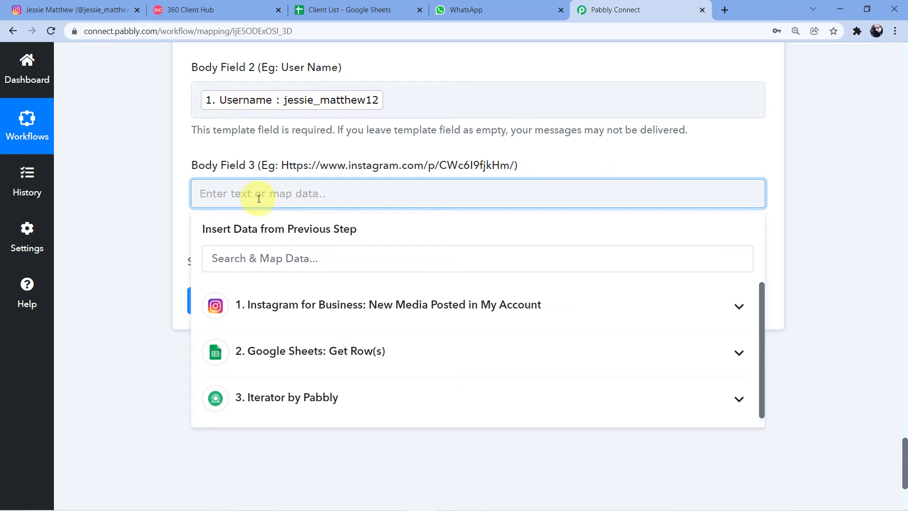
left_click(276, 307)
scroll(350, 293, "down", 3)
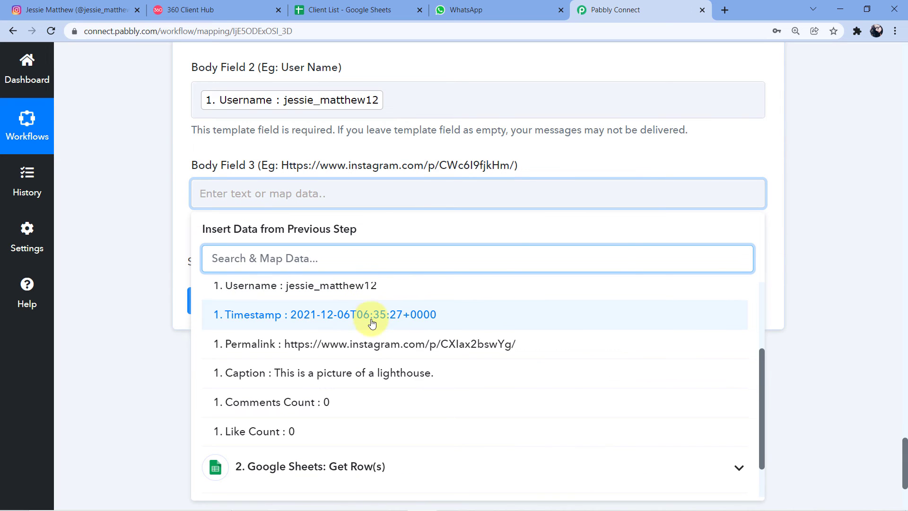
left_click(261, 345)
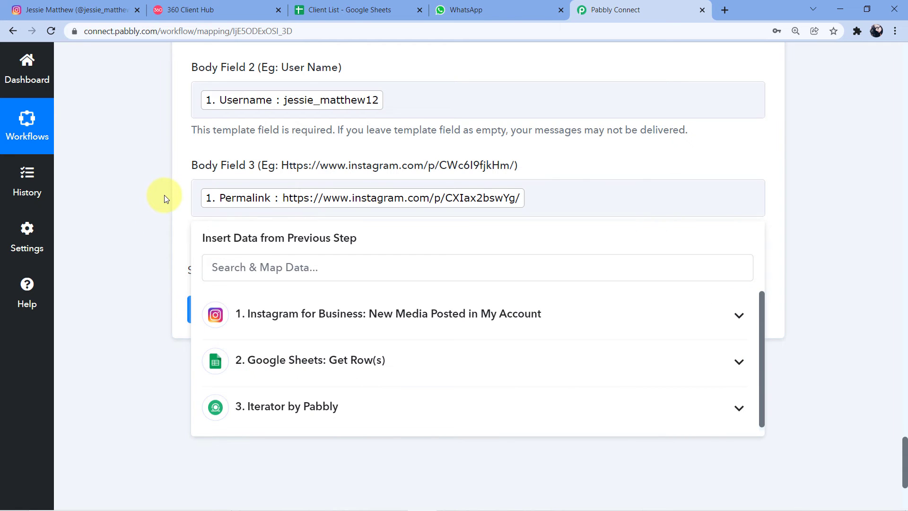
left_click(163, 196)
- Review the mapped recipient and body fields, and try to save and send a test request
scroll(163, 217, "up", 6)
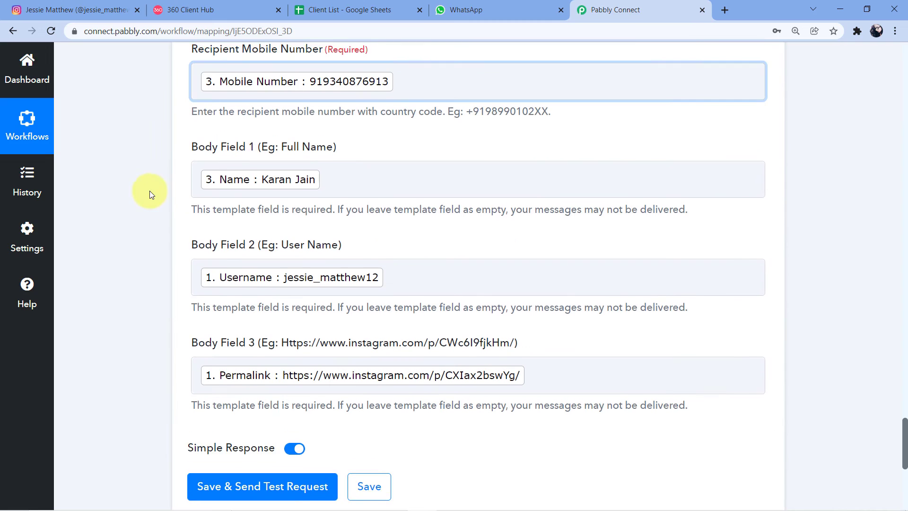
scroll(185, 204, "down", 3)
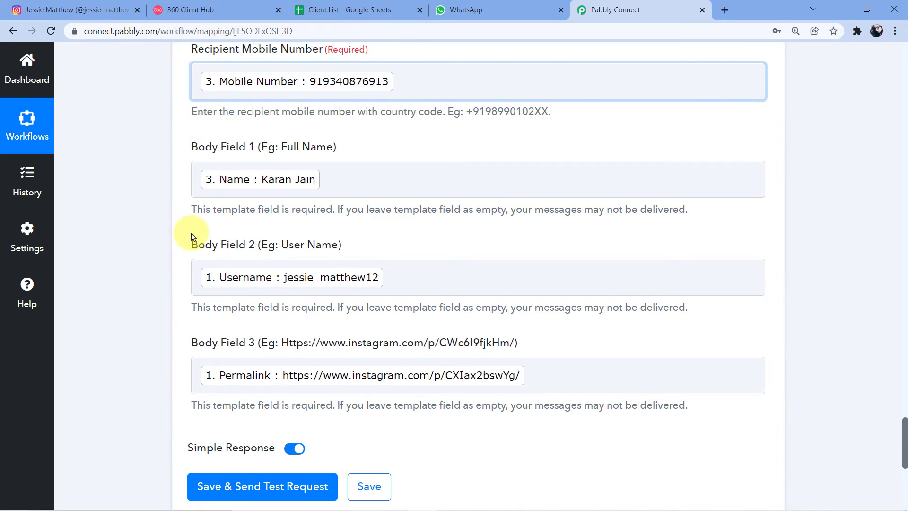
scroll(187, 322, "down", 1)
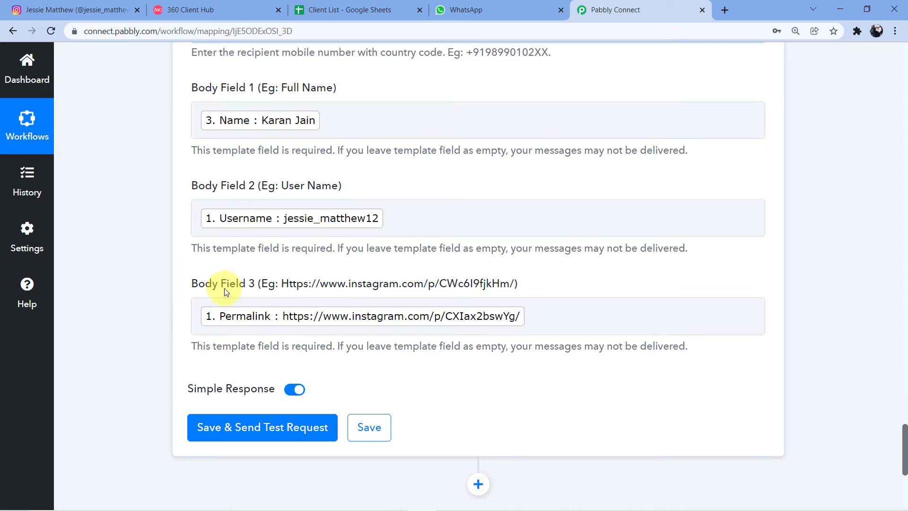
scroll(219, 283, "down", 2)
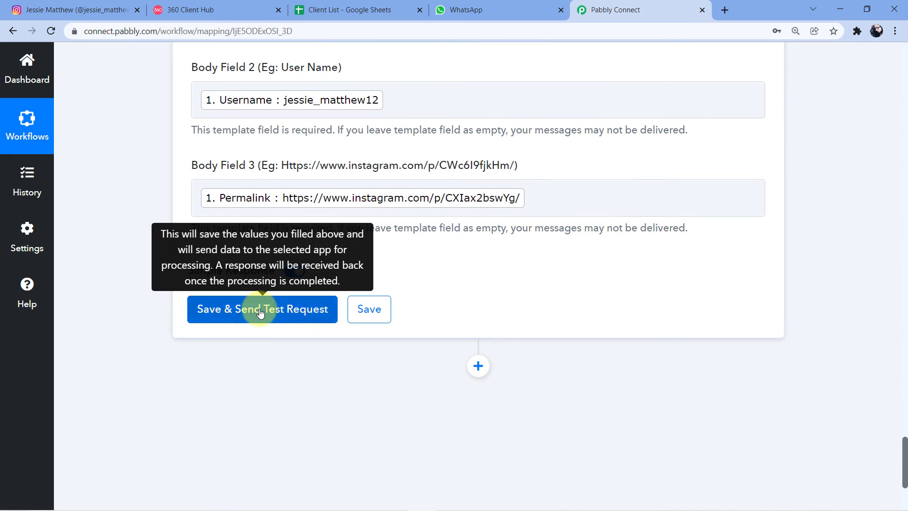
left_click(260, 312)
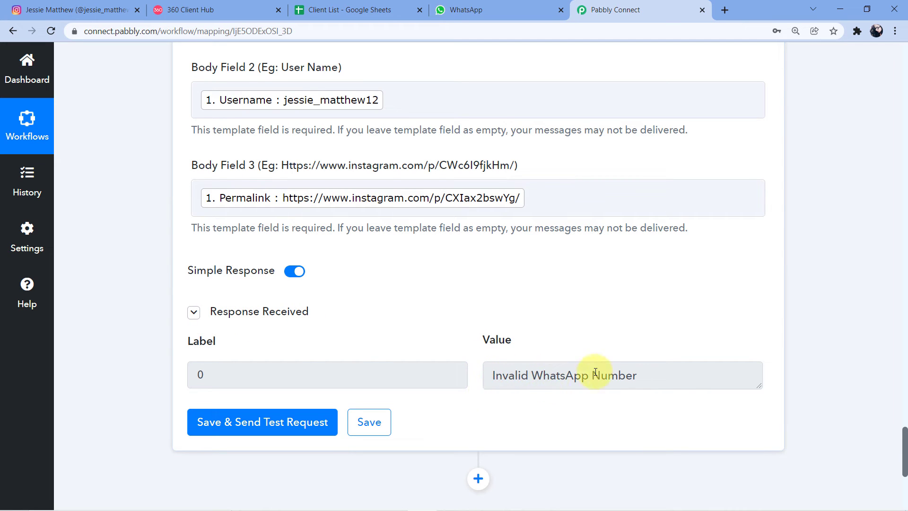
- Compare the Recipient Mobile Number's country-code example with the number format in the Client List sheet, and return to Pabbly Connect
scroll(395, 286, "up", 5)
scroll(333, 306, "up", 3)
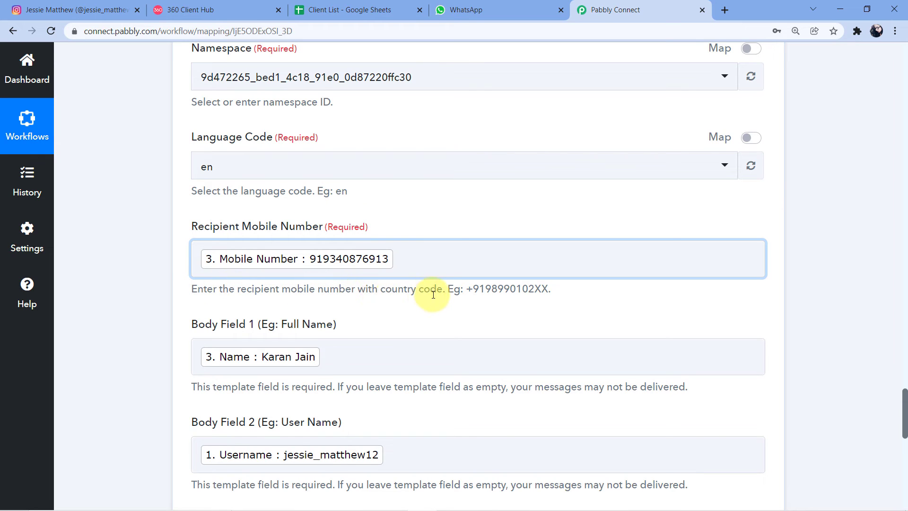
left_click_drag(468, 290, 547, 295)
left_click(562, 297)
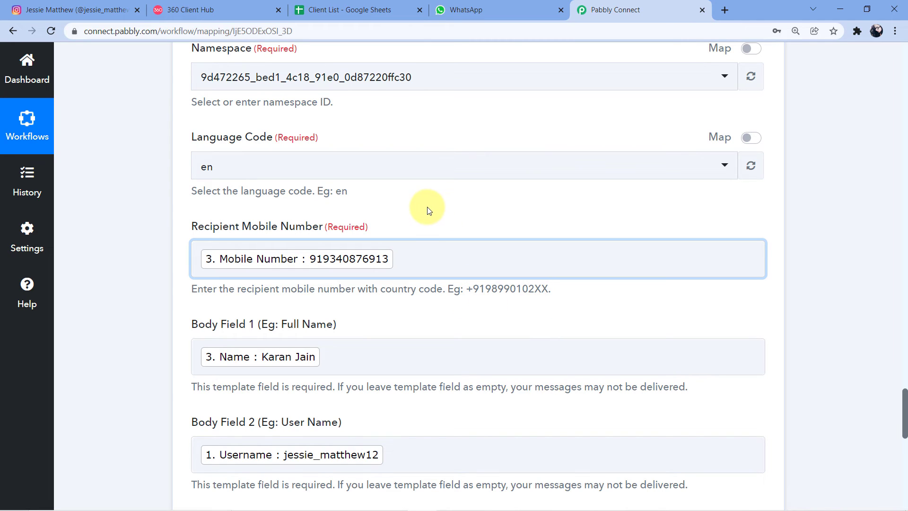
left_click(348, 10)
left_click(439, 198)
left_click(409, 182)
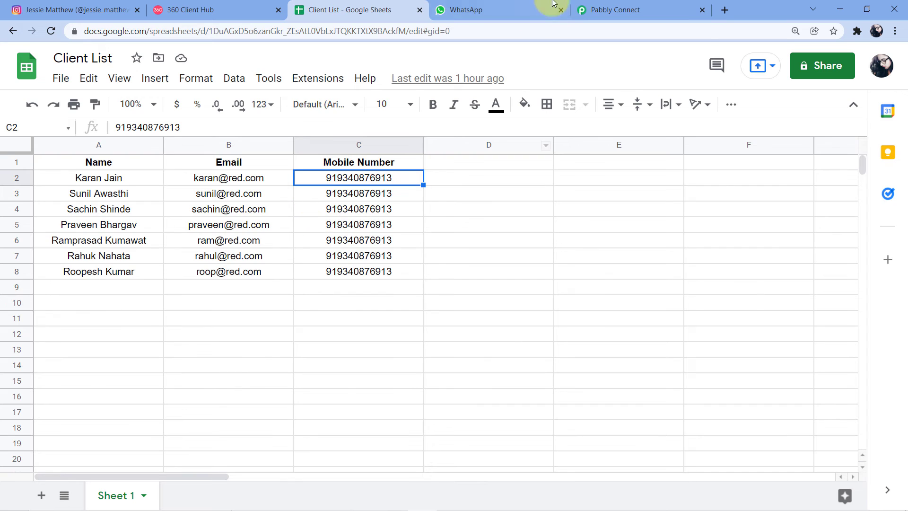
left_click(627, 9)
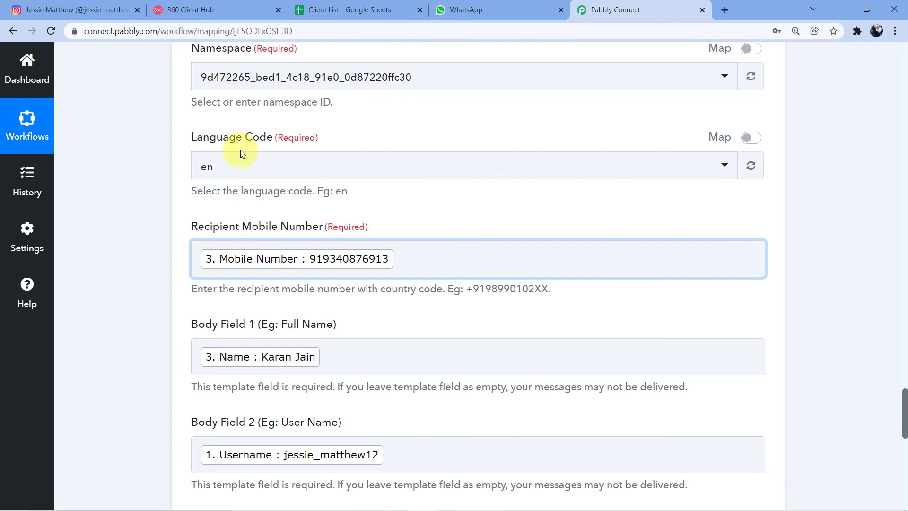
- Prefix the mapped Recipient Mobile Number with "+" and save and send the test request again
left_click(200, 258)
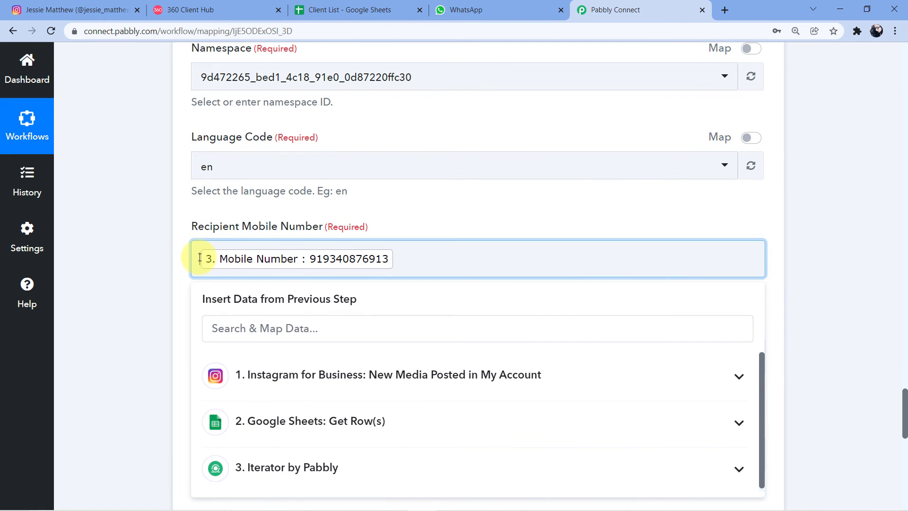
type("+")
left_click(175, 244)
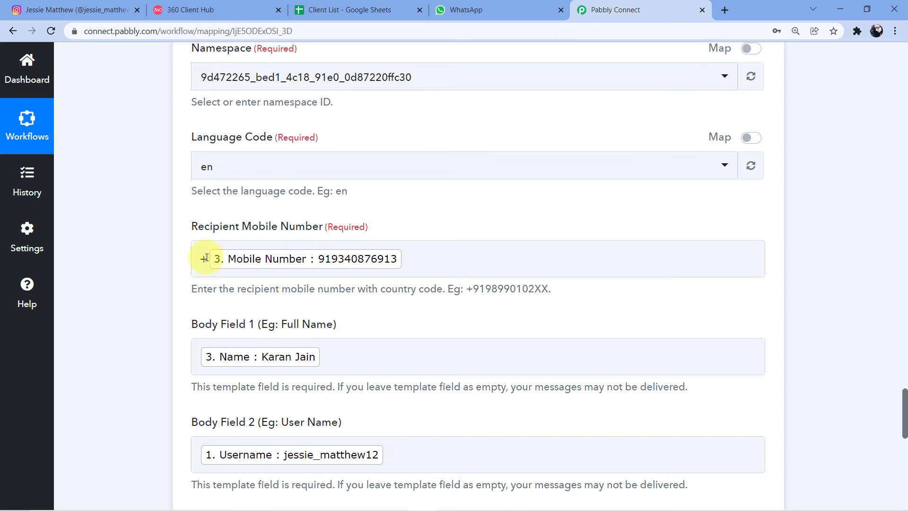
scroll(172, 243, "down", 10)
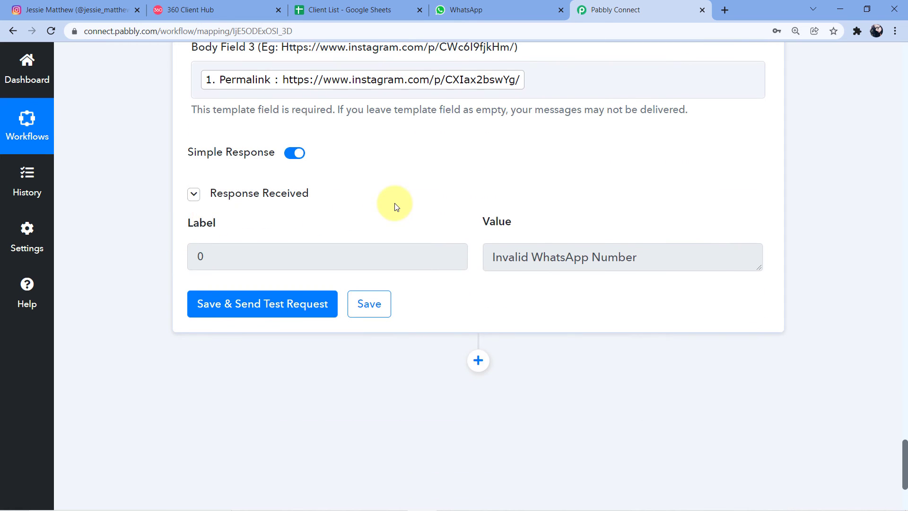
scroll(164, 253, "up", 1)
left_click(269, 366)
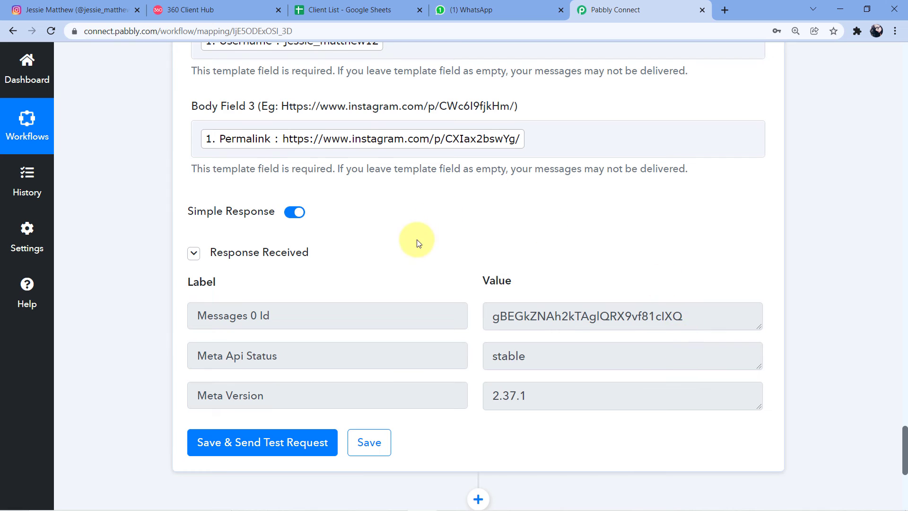
- Open the received test message in WhatsApp and compare its greeting name with the first client in the Client List sheet
scroll(427, 232, "up", 8)
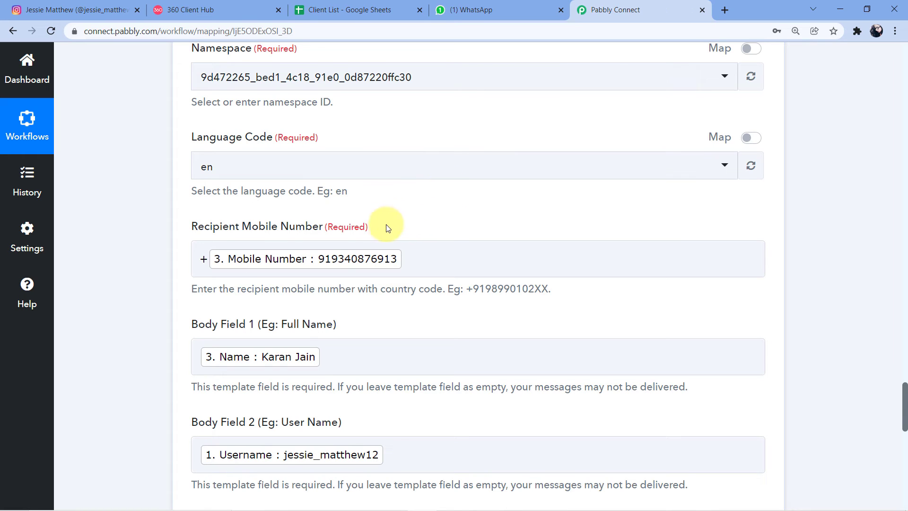
left_click(492, 4)
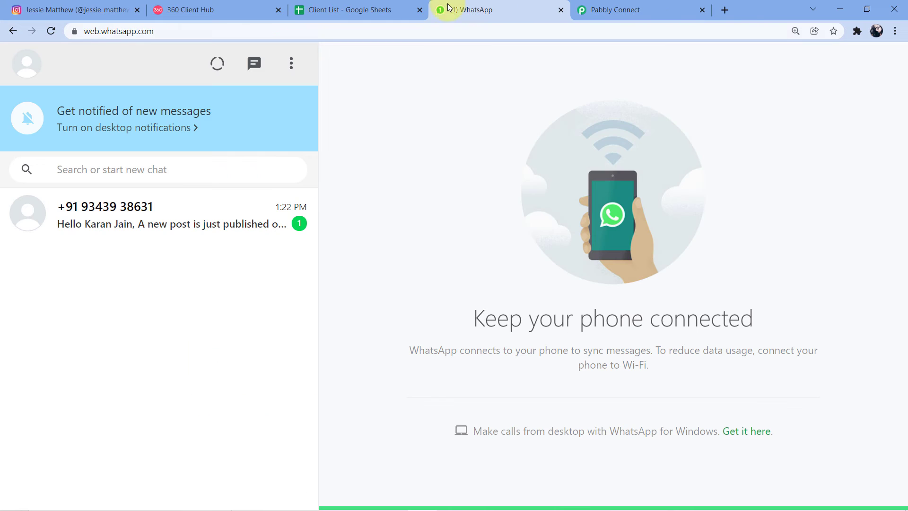
left_click(175, 219)
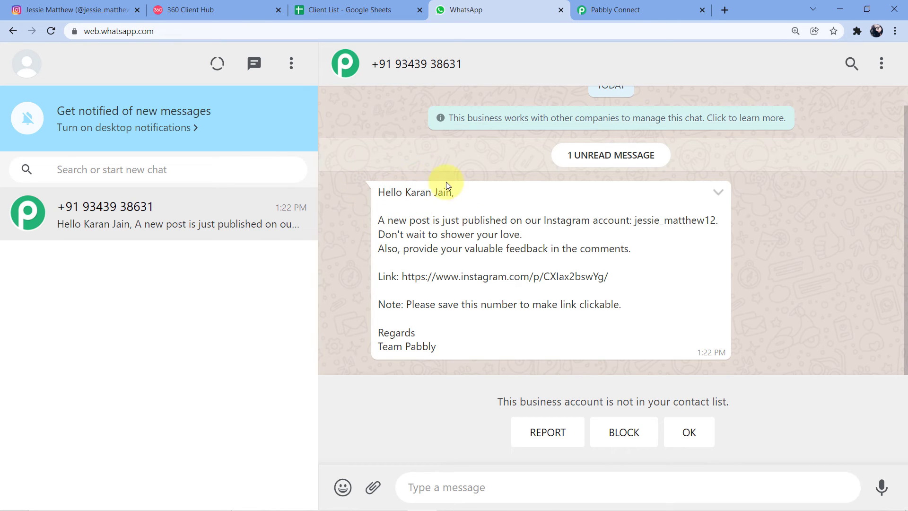
left_click(348, 9)
left_click(62, 178)
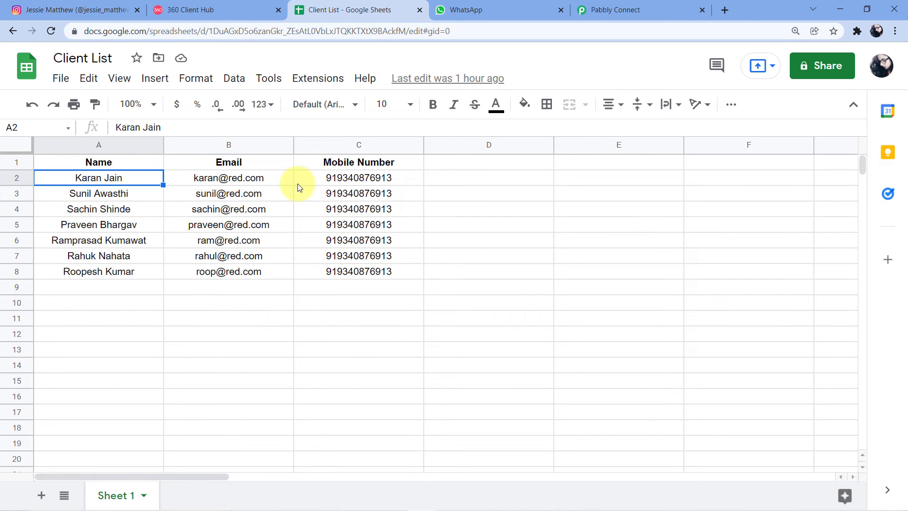
left_click(503, 10)
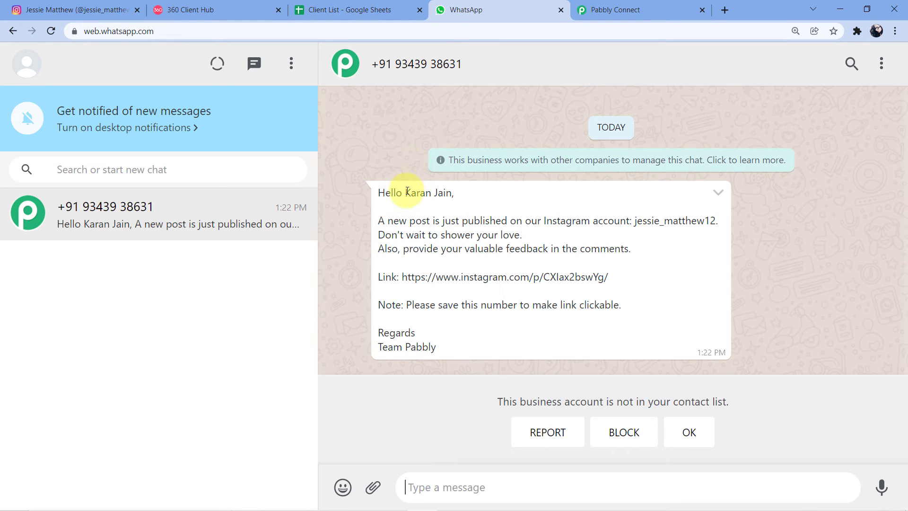
left_click_drag(406, 193, 449, 193)
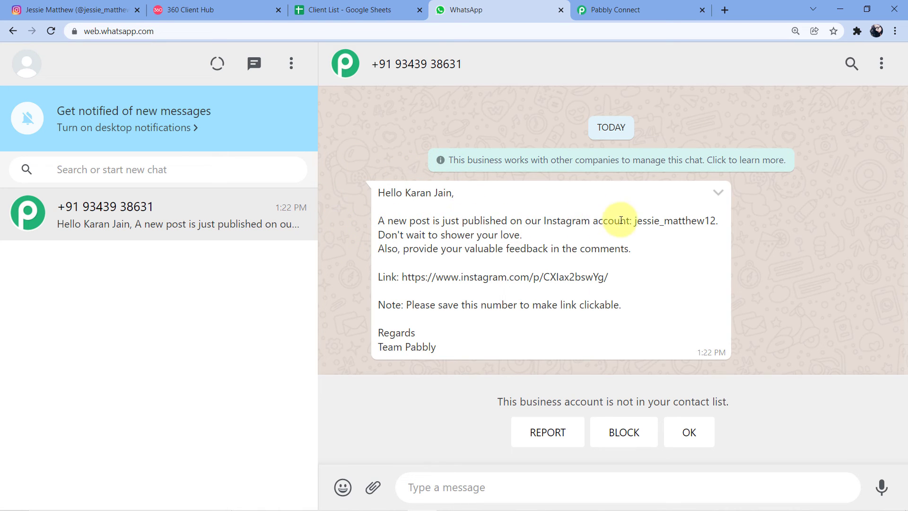
- Highlight the Instagram account name in the WhatsApp message, compare it with the Instagram profile and return to WhatsApp
left_click_drag(635, 220, 715, 224)
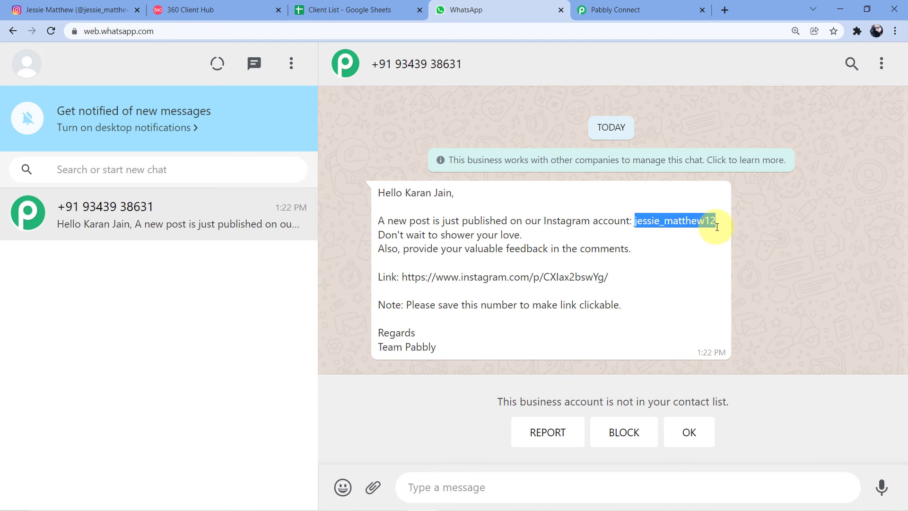
left_click(77, 6)
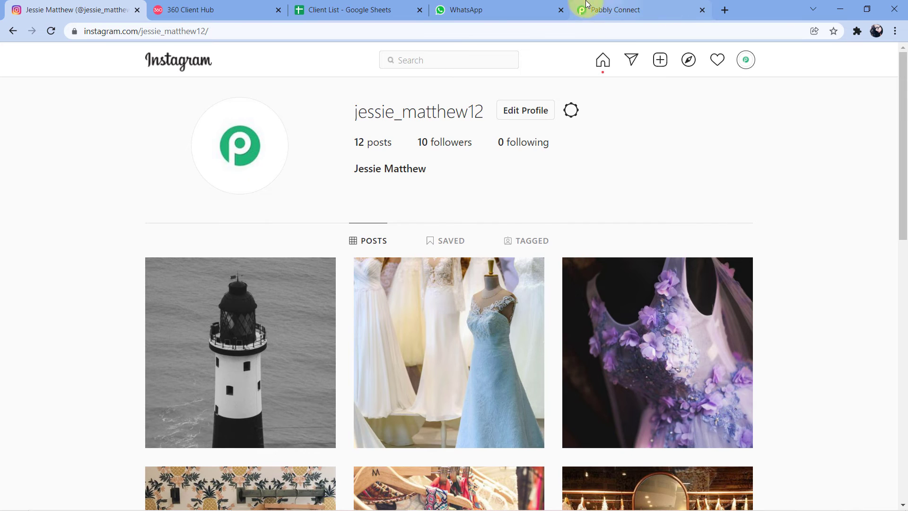
left_click(490, 6)
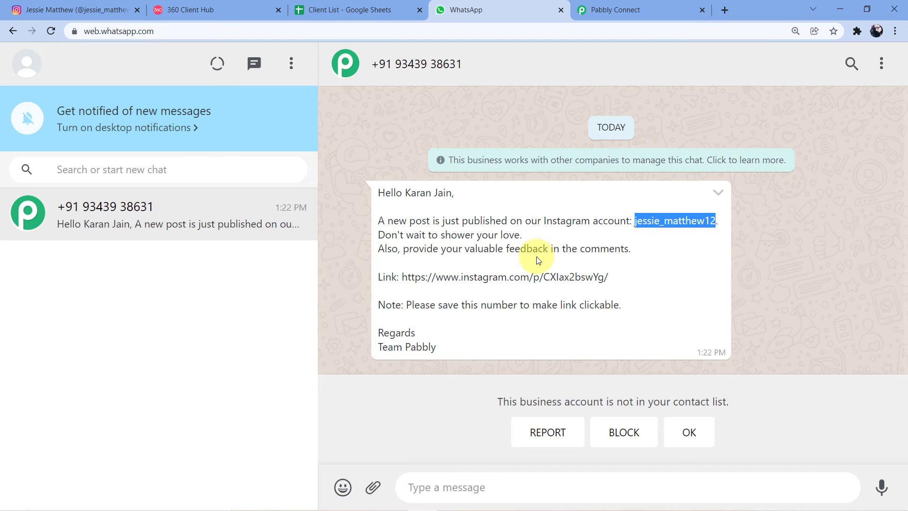
- Accept the unsaved business contact in WhatsApp with OK and open the Instagram post link from its message
left_click(608, 250)
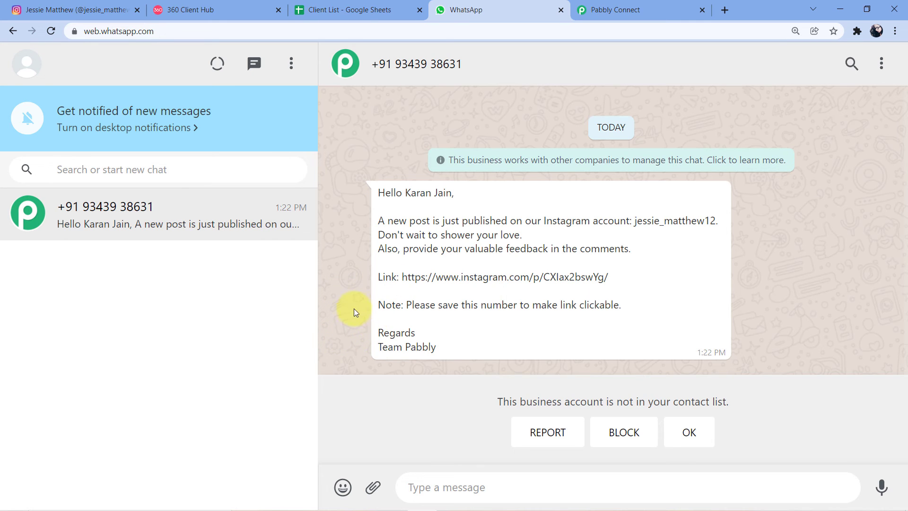
left_click(698, 436)
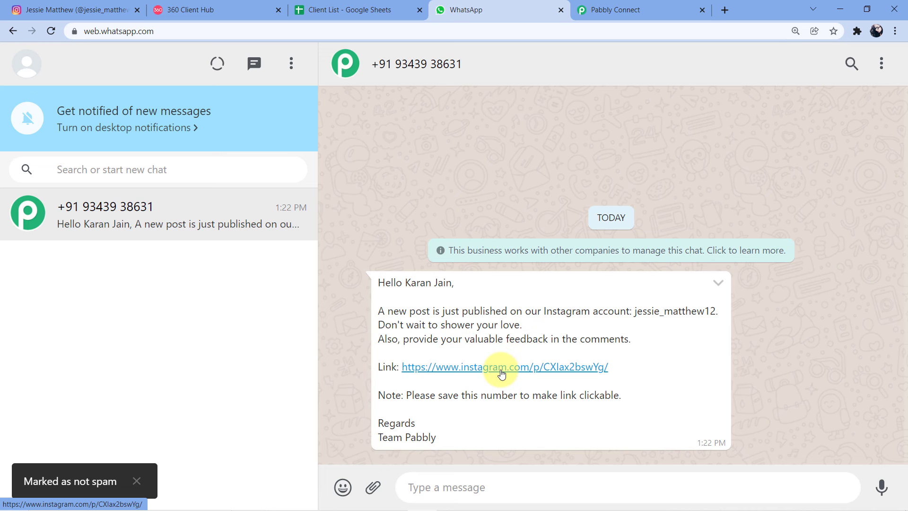
left_click(501, 374)
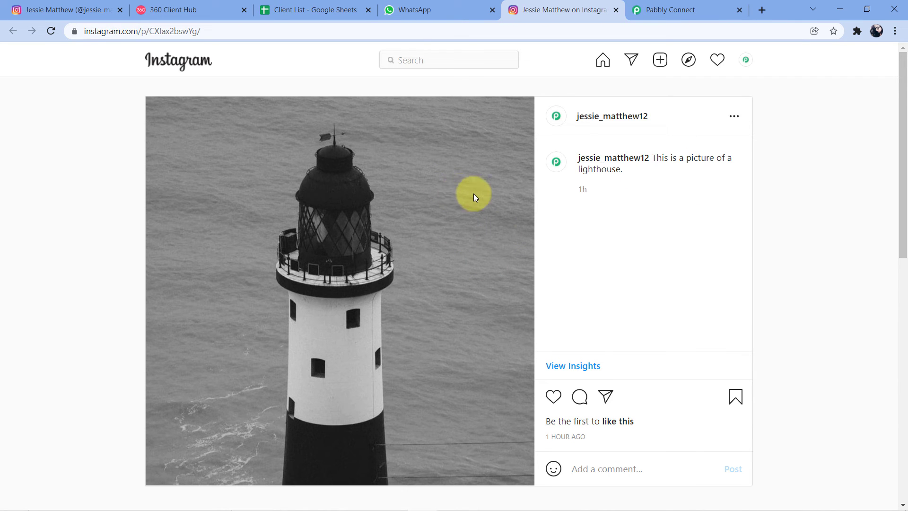
- Review the Instagram profile's posts, the received WhatsApp test message and the clients in the Client List sheet, ending in WhatsApp
left_click(56, 9)
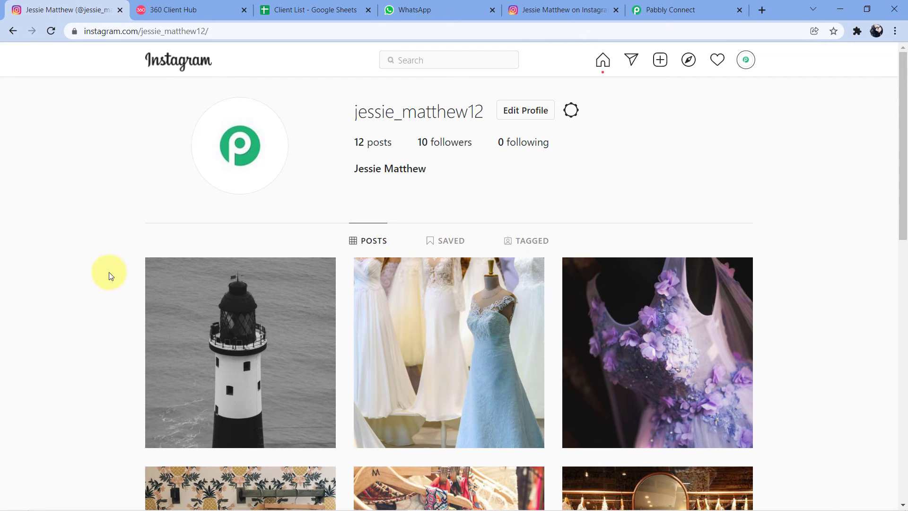
left_click(451, 7)
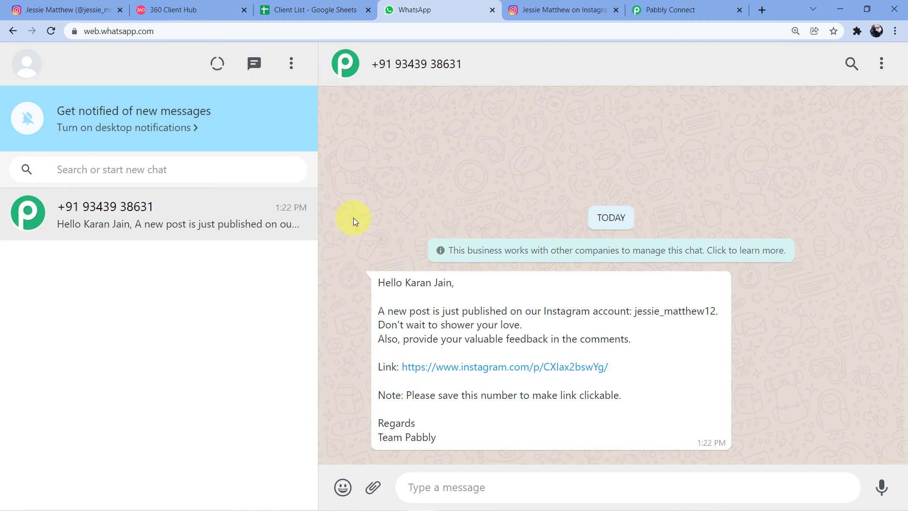
left_click(307, 9)
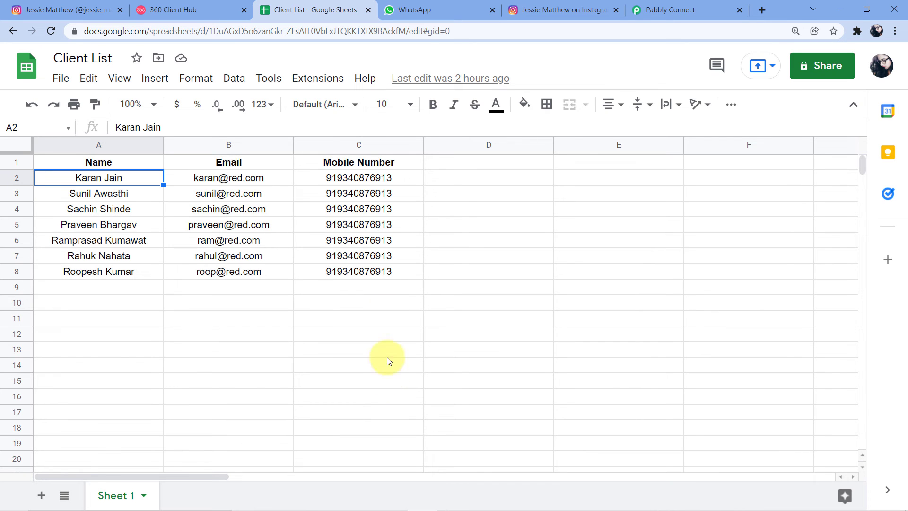
left_click(452, 4)
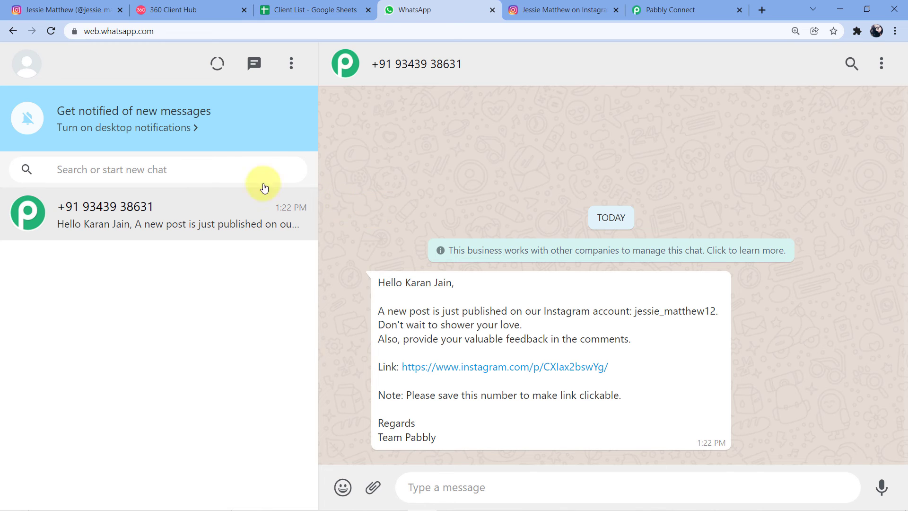
- Start a new Instagram post with the forest road photo from the computer, keeping the default crop and the Original filter
left_click(66, 10)
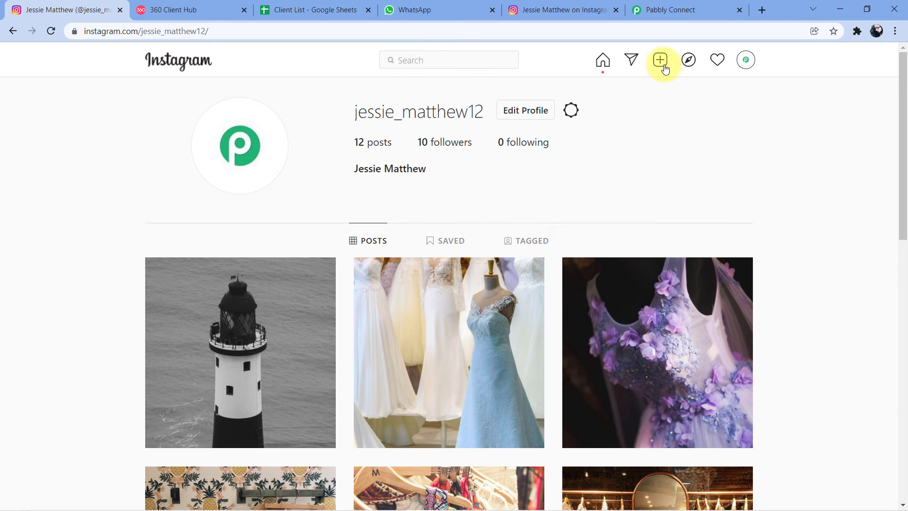
left_click(661, 59)
left_click(442, 335)
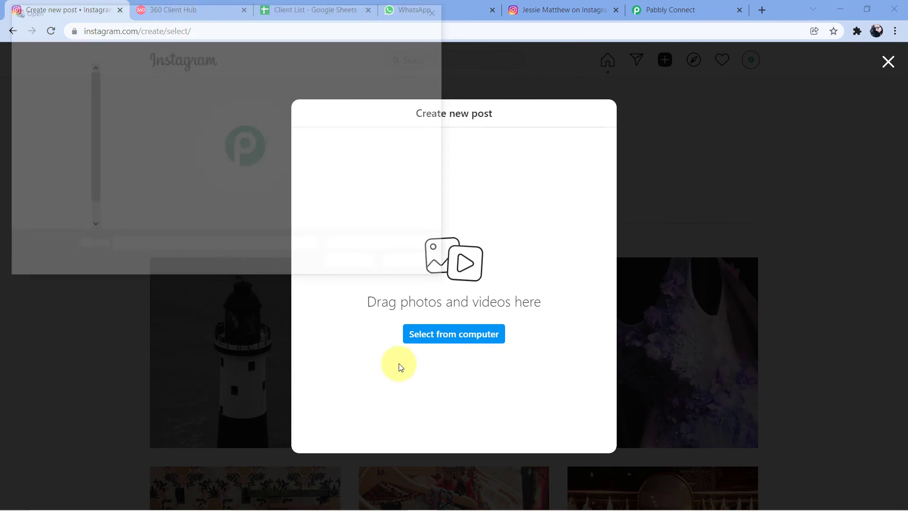
left_click(206, 109)
left_click(354, 264)
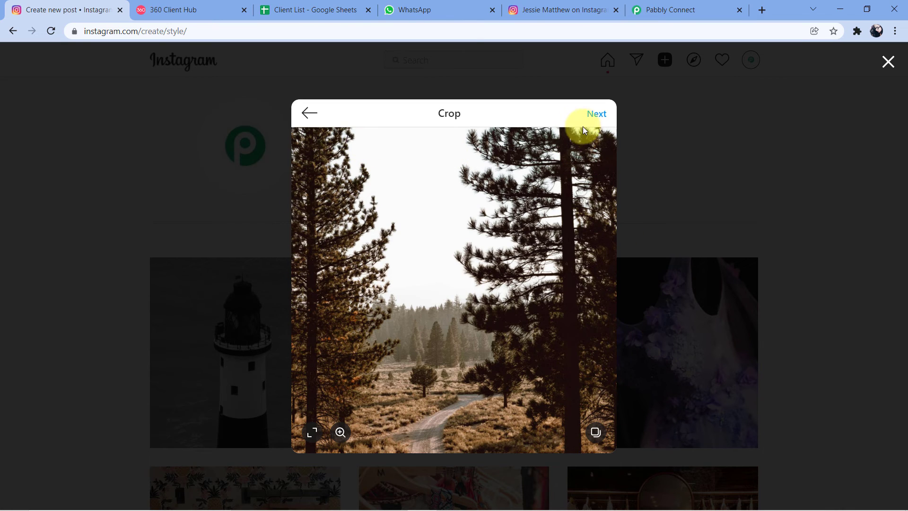
left_click(597, 115)
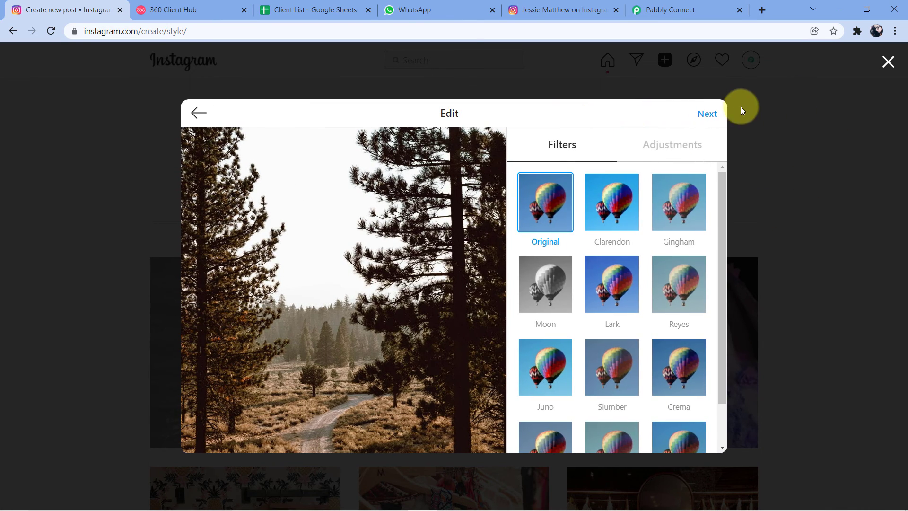
left_click(708, 113)
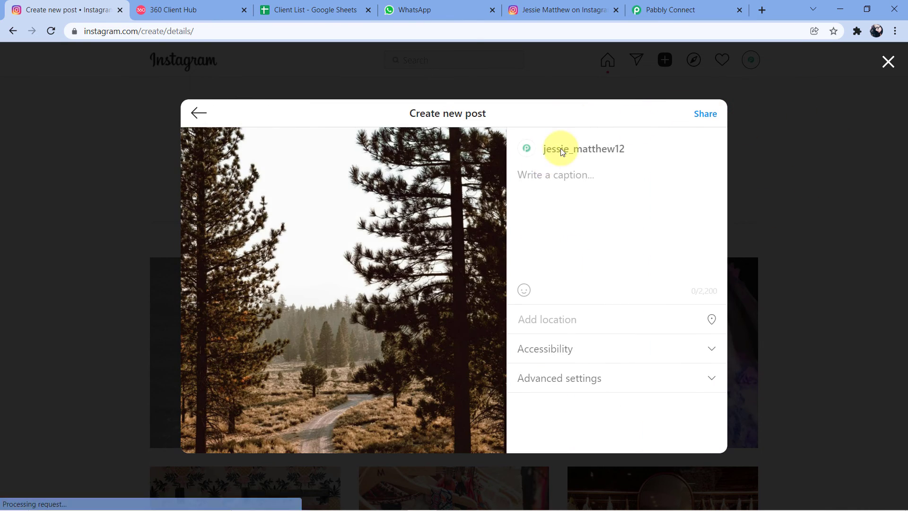
- Write the caption "This is a beautiful view." for the new post, correcting its spelling and initial capital
left_click(546, 182)
type("this is a b")
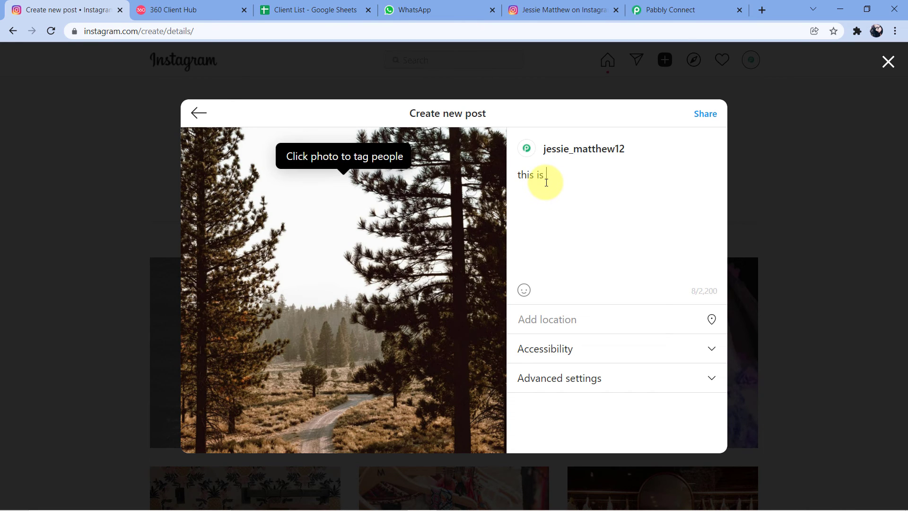
type("esutiful view.")
left_click_drag(580, 176, 576, 176)
right_click(576, 176)
left_click(597, 183)
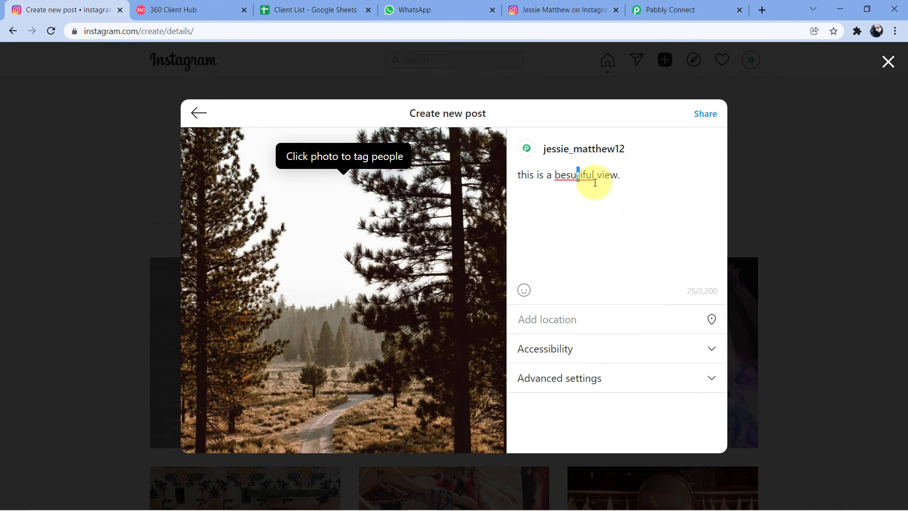
key("Escape")
left_click(573, 177)
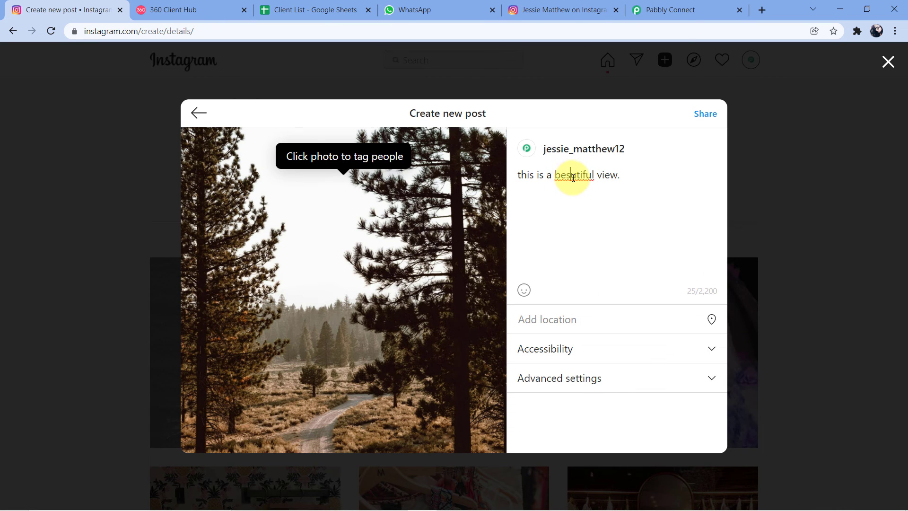
key("Delete")
type("a")
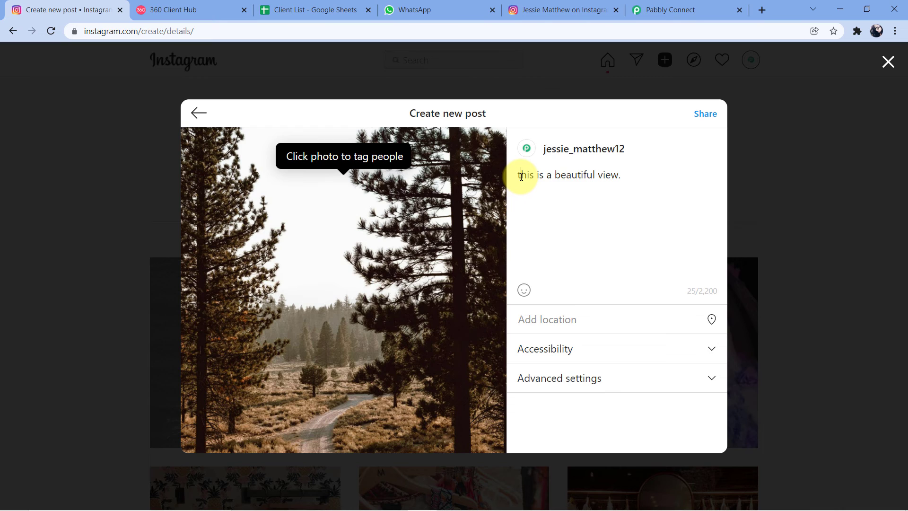
left_click_drag(521, 176, 517, 176)
type("T")
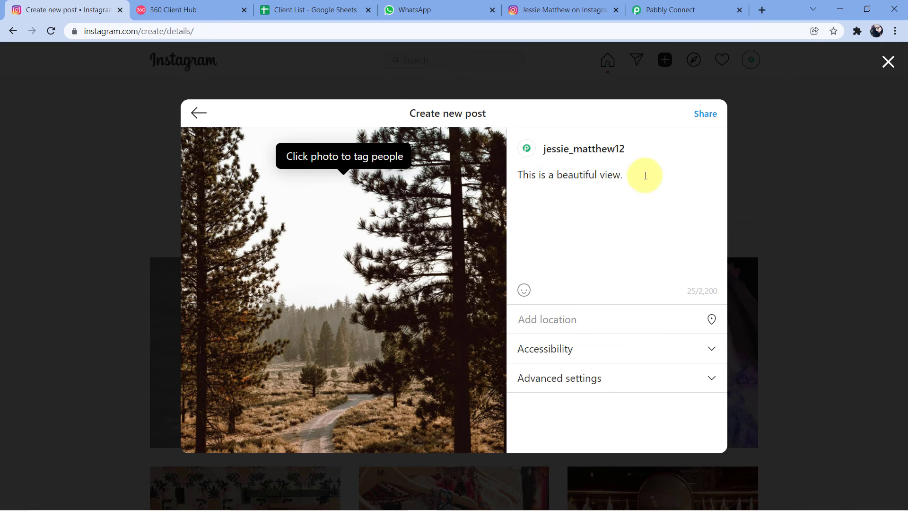
- Share the new post, close the confirmation and reload the Instagram profile
left_click(701, 116)
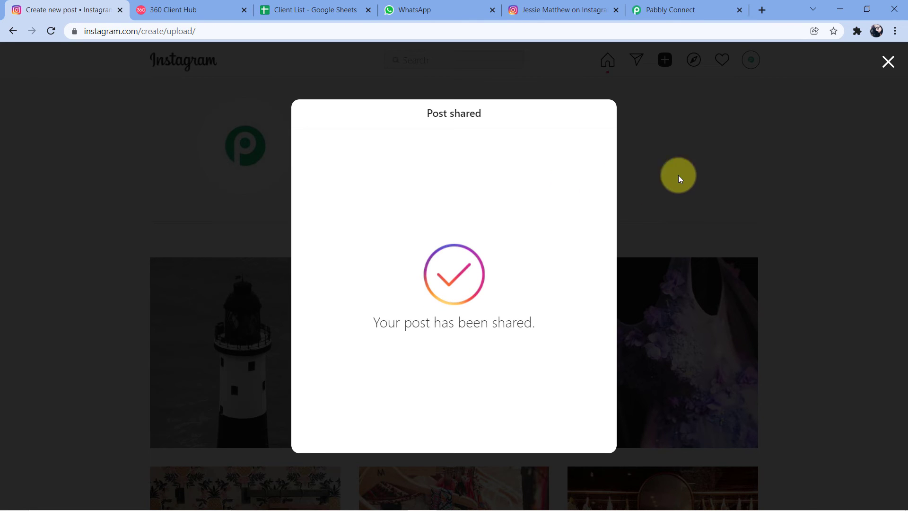
left_click(888, 62)
left_click(51, 31)
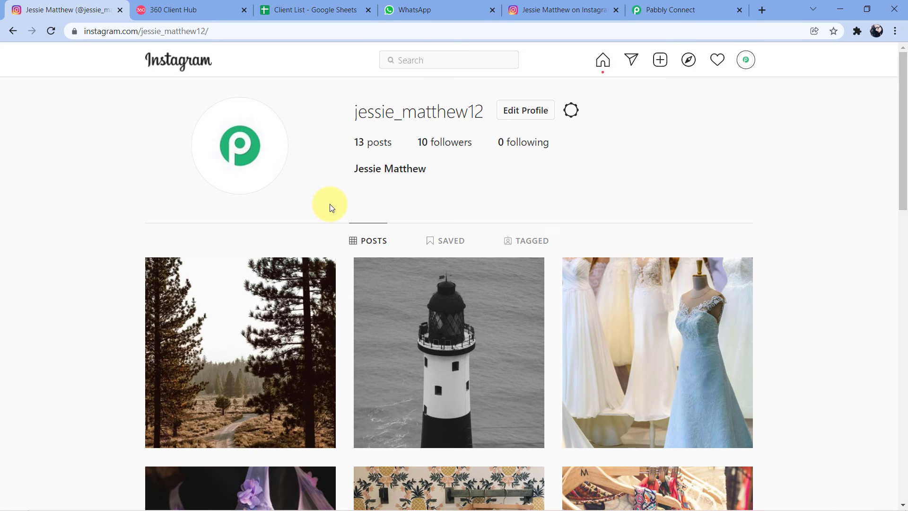
- Review the Client List sheet against the Instagram profile and open WhatsApp to check the messages sent for the new post
left_click(349, 9)
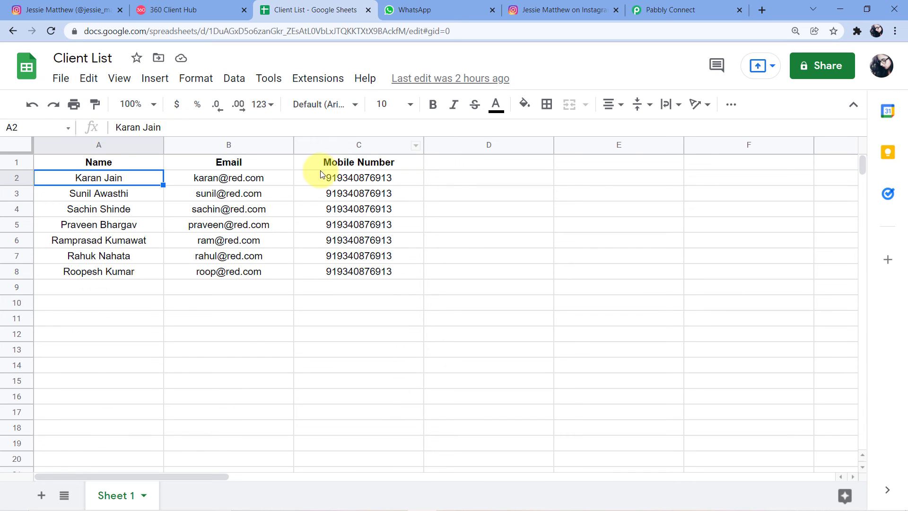
left_click(17, 10)
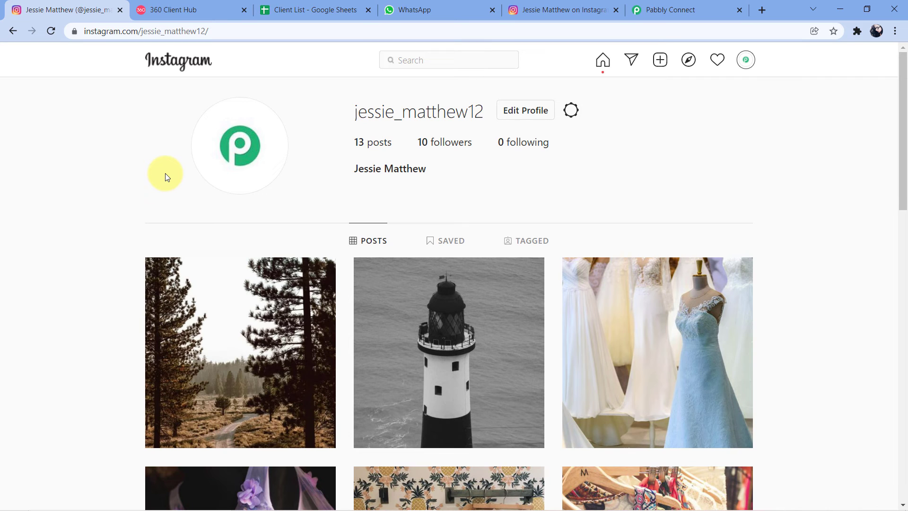
left_click(311, 6)
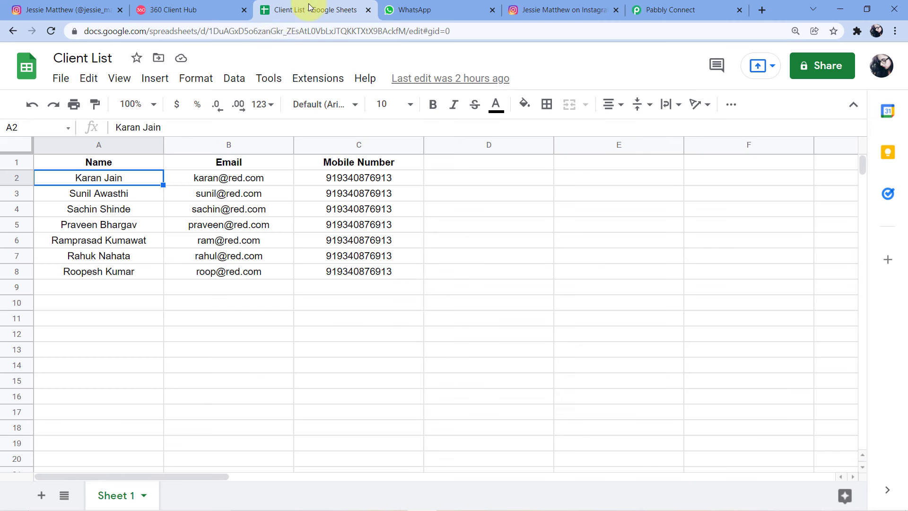
left_click(441, 9)
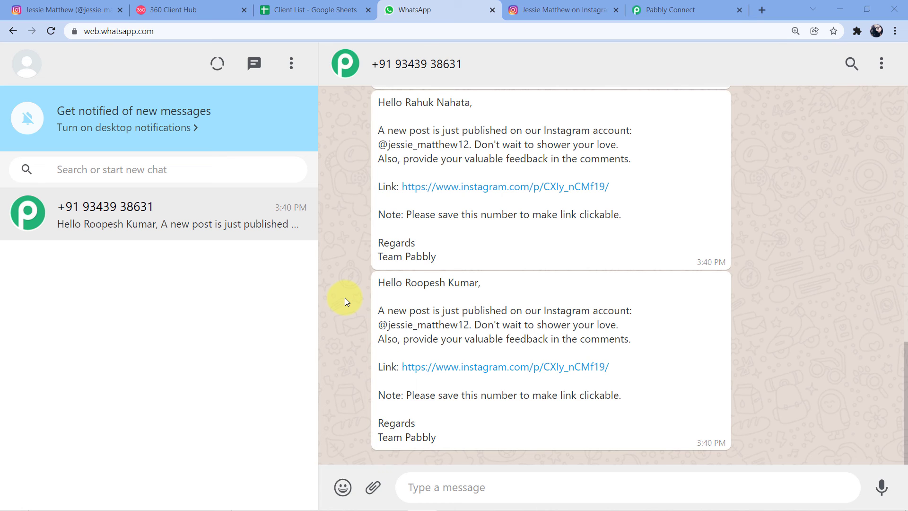
- Go through the client names in rows 3 to 8 of the Client List sheet and their mobile numbers in C3:C8
left_click(318, 10)
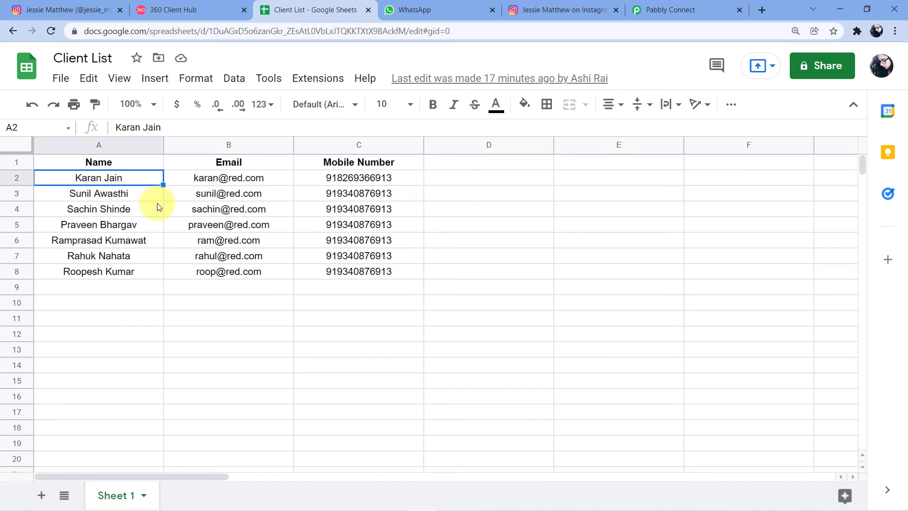
left_click(75, 194)
left_click(70, 209)
left_click(76, 226)
left_click(80, 241)
left_click(86, 257)
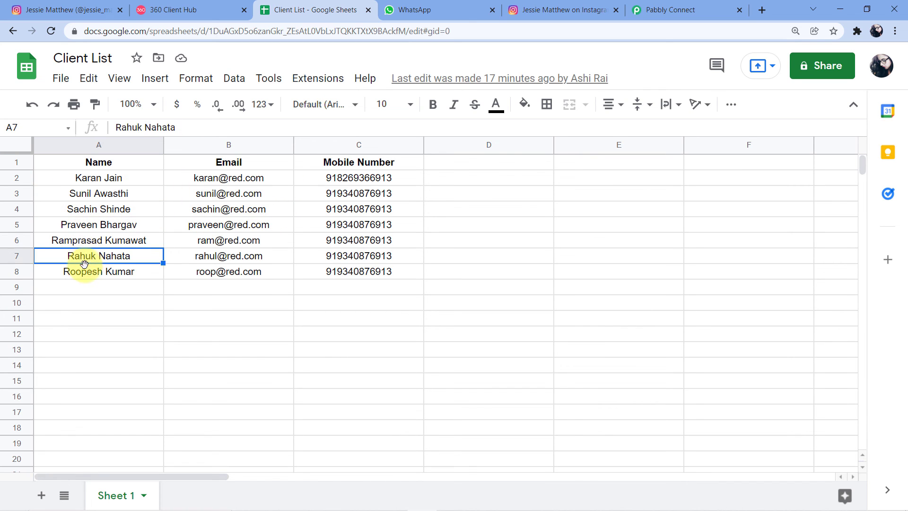
left_click(90, 272)
left_click_drag(410, 193, 408, 271)
left_click(401, 269)
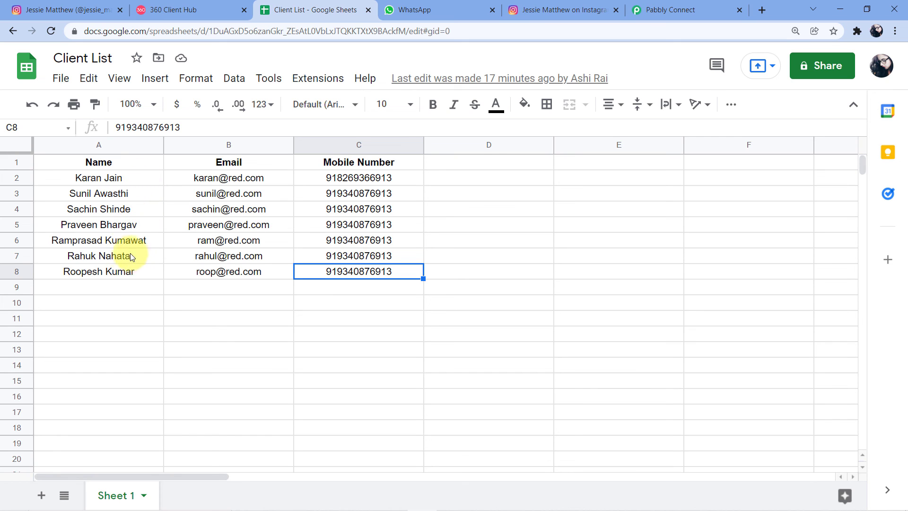
left_click(121, 273)
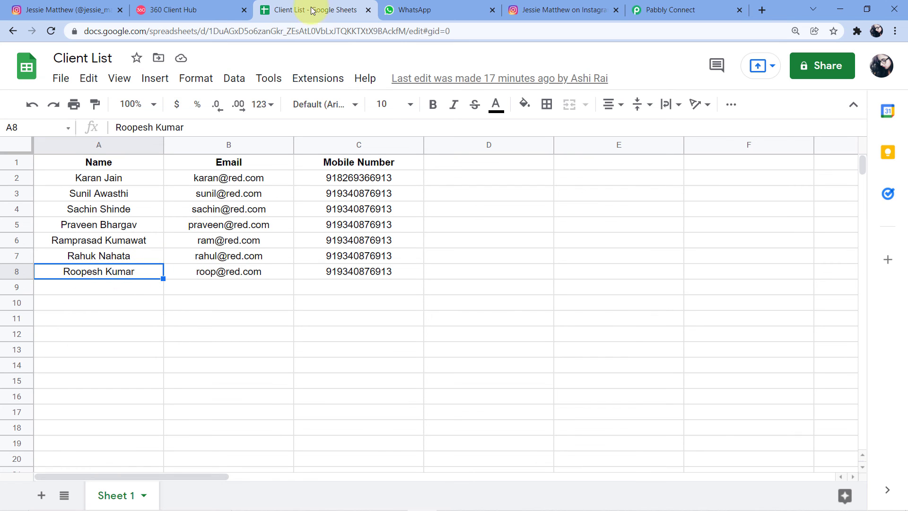
- Compare the latest WhatsApp messages with the clients in the Client List sheet and return to WhatsApp
left_click(425, 10)
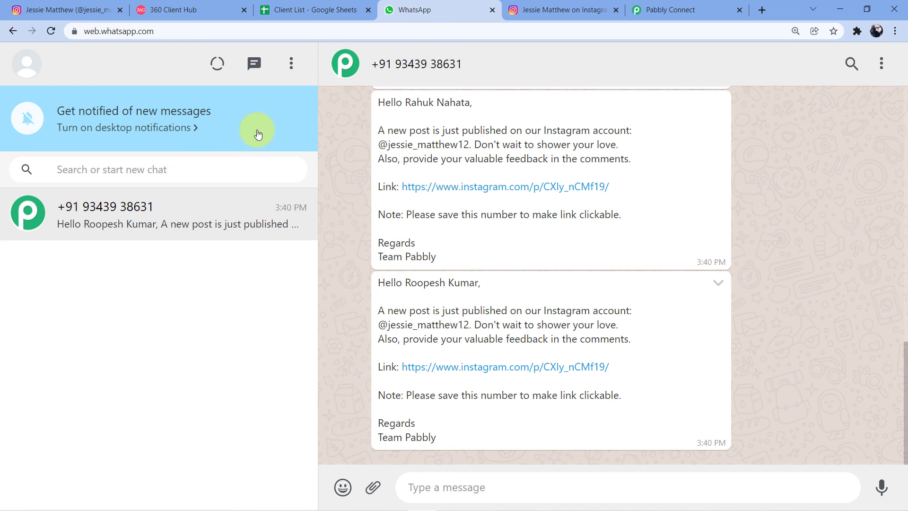
left_click(328, 14)
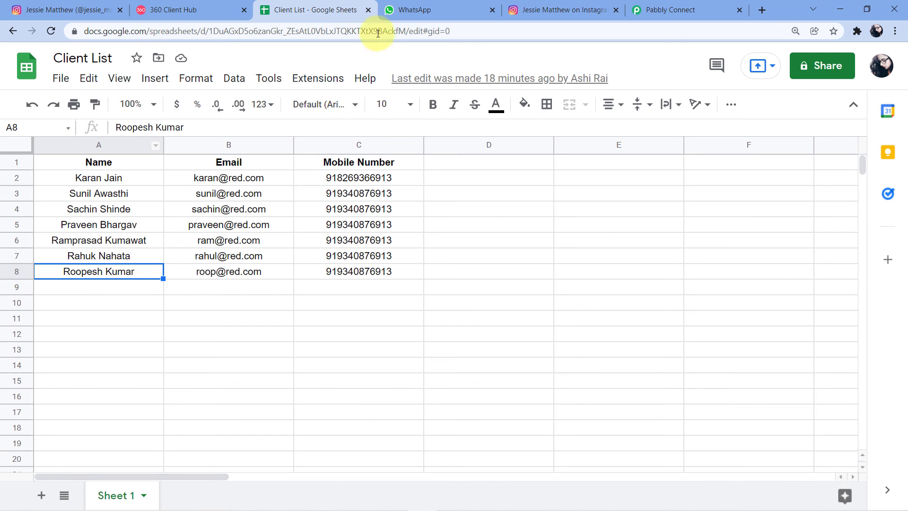
left_click(395, 11)
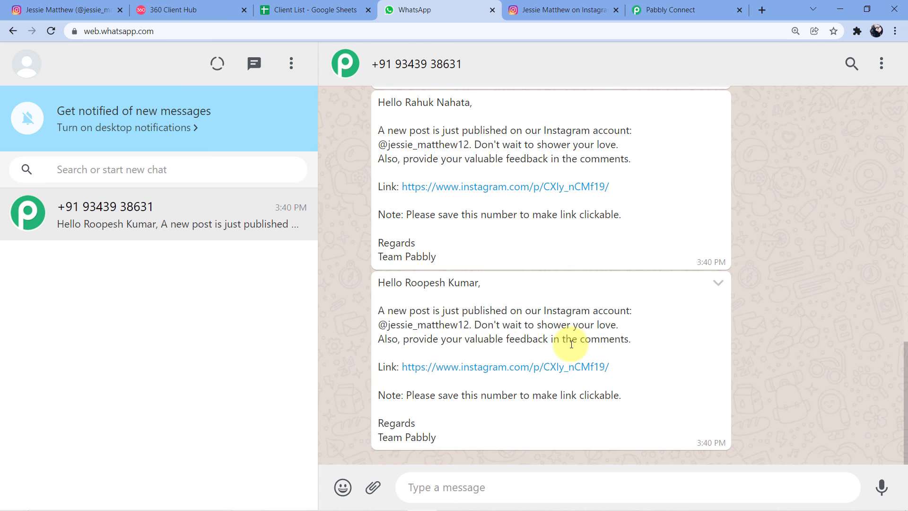
- Open the post link from the last WhatsApp message, compare it with the Instagram profile, close both post tabs and return to WhatsApp
left_click(475, 368)
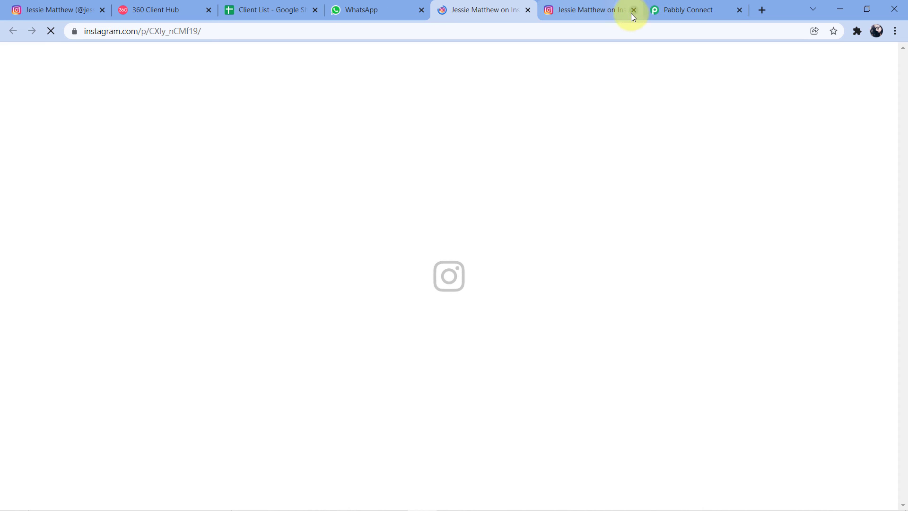
left_click(632, 10)
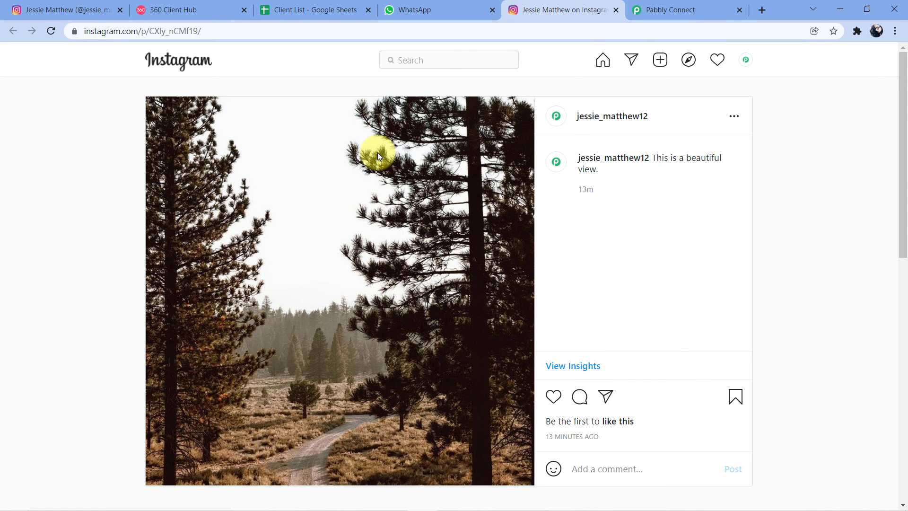
left_click(21, 10)
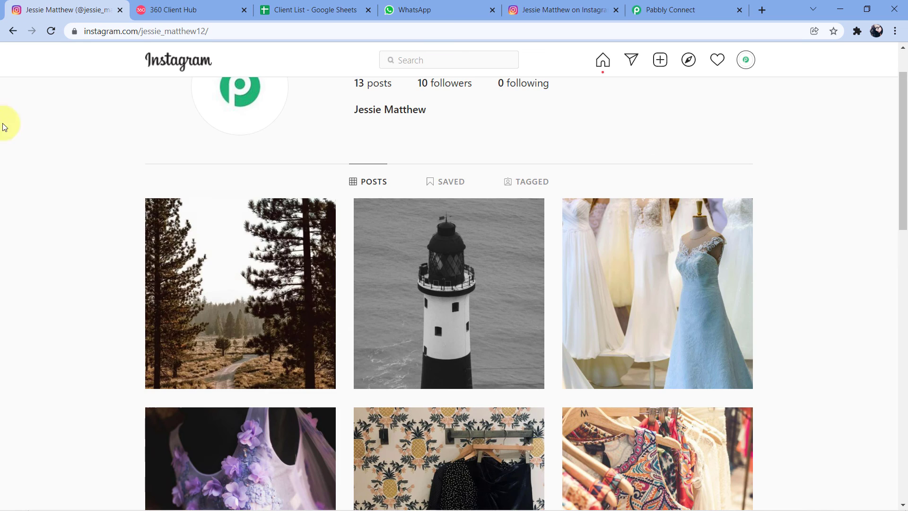
left_click(616, 10)
left_click(474, 6)
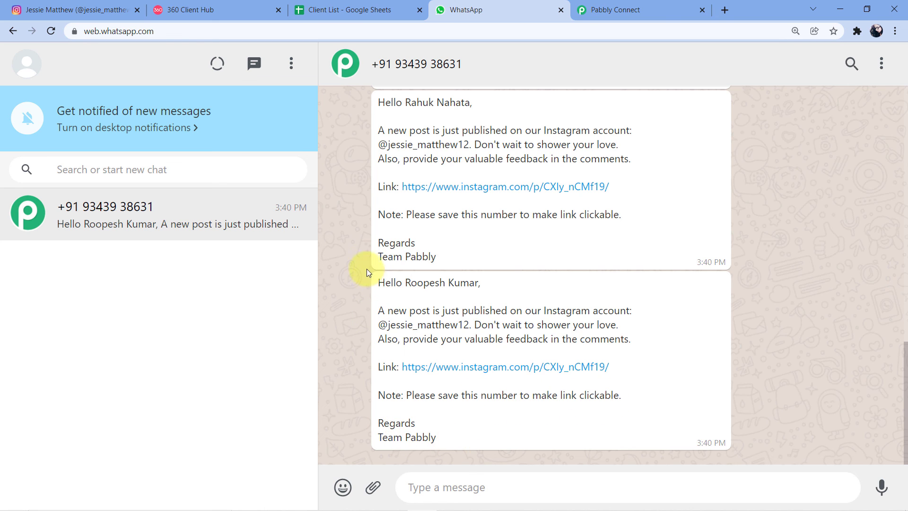
- Compare the insta1 template preview in 360Dialog with the last WhatsApp message, highlighting its client name and Instagram account name
left_click(191, 10)
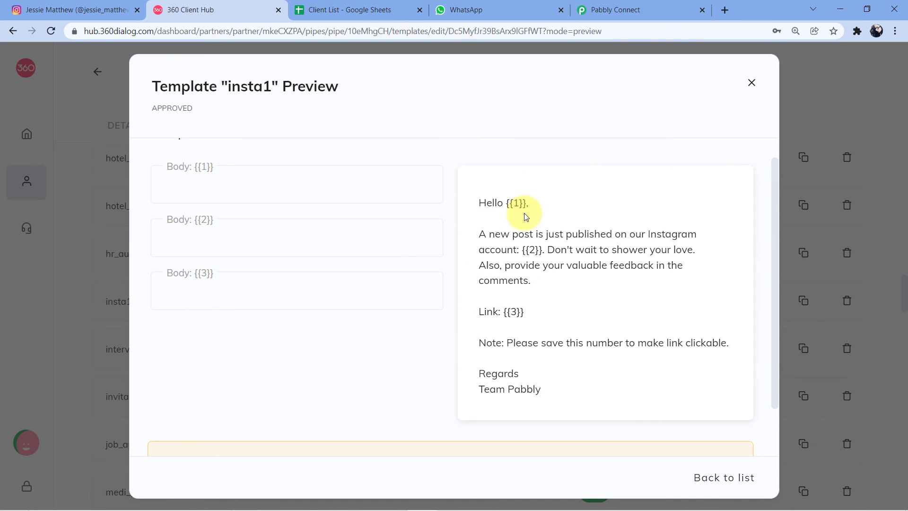
left_click(458, 14)
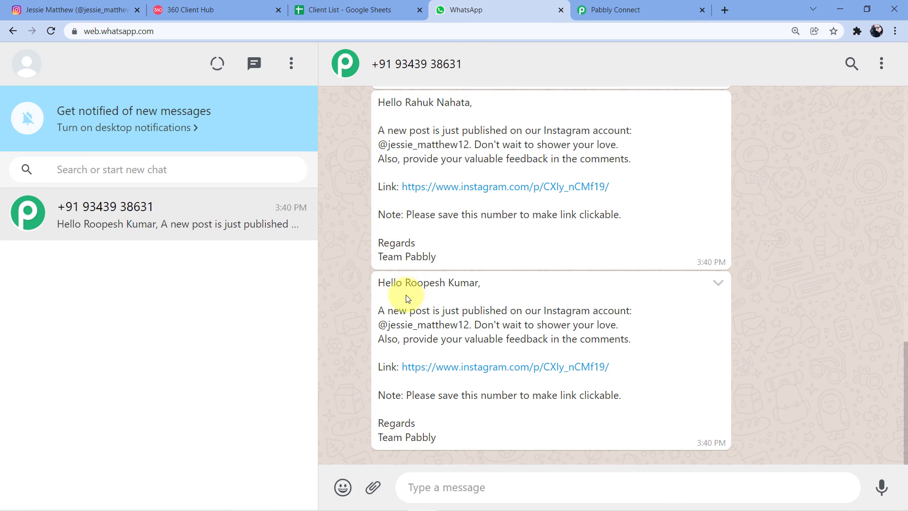
left_click_drag(406, 282, 480, 288)
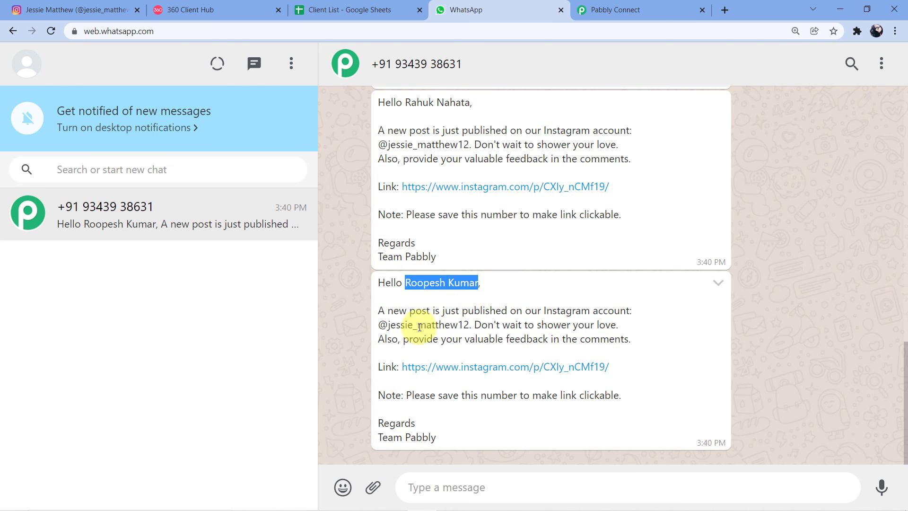
left_click_drag(469, 324, 372, 326)
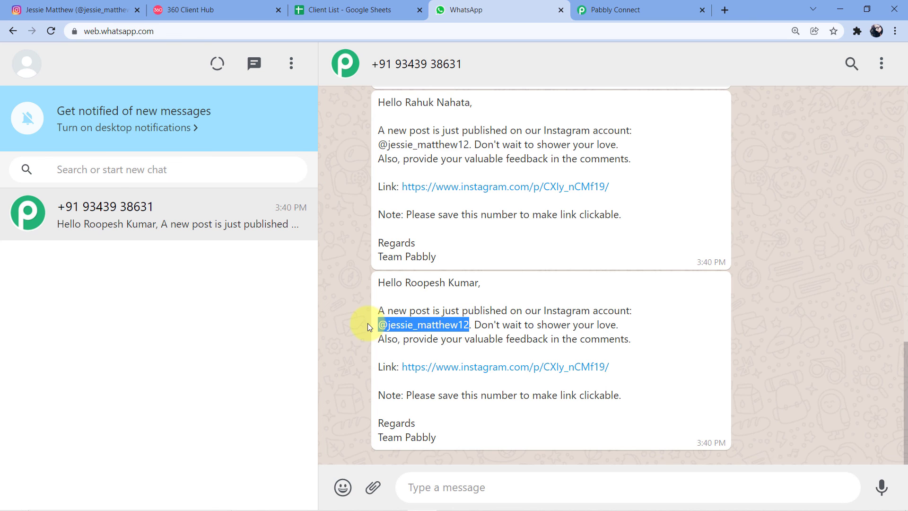
- Compare the earlier WhatsApp messages with rows 4 and 5 of the Client List sheet and return to the latest WhatsApp message
left_click(420, 353)
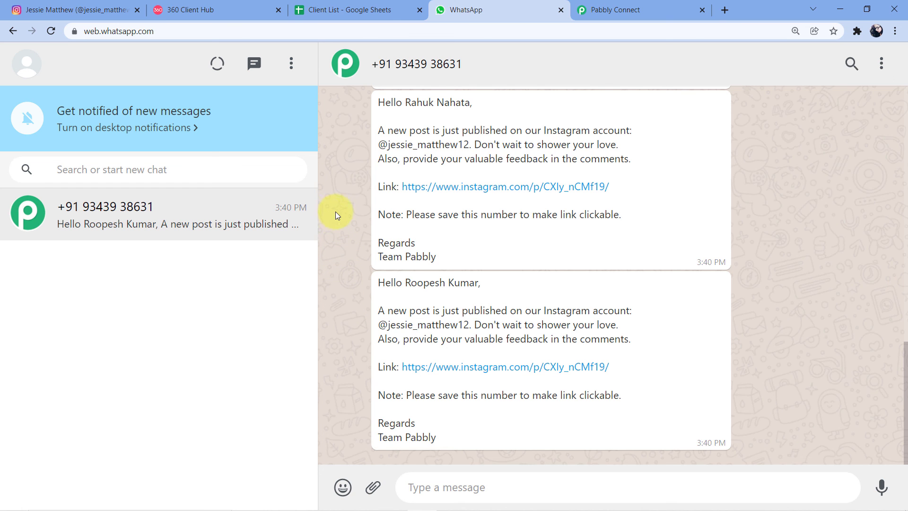
scroll(350, 269, "up", 5)
scroll(351, 269, "up", 3)
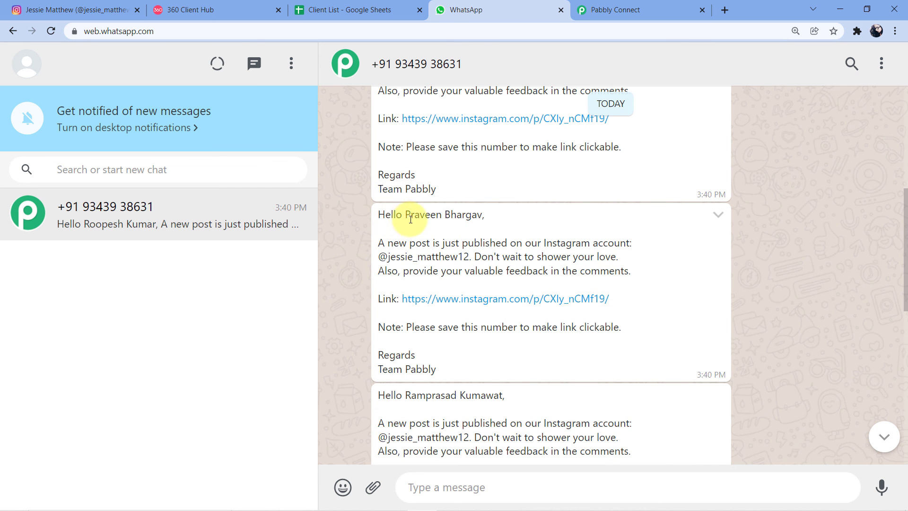
left_click(369, 10)
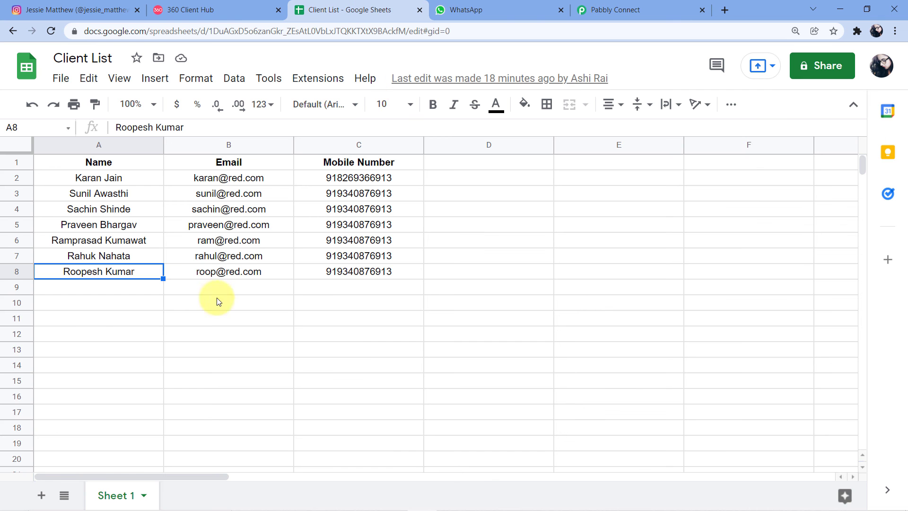
left_click(91, 224)
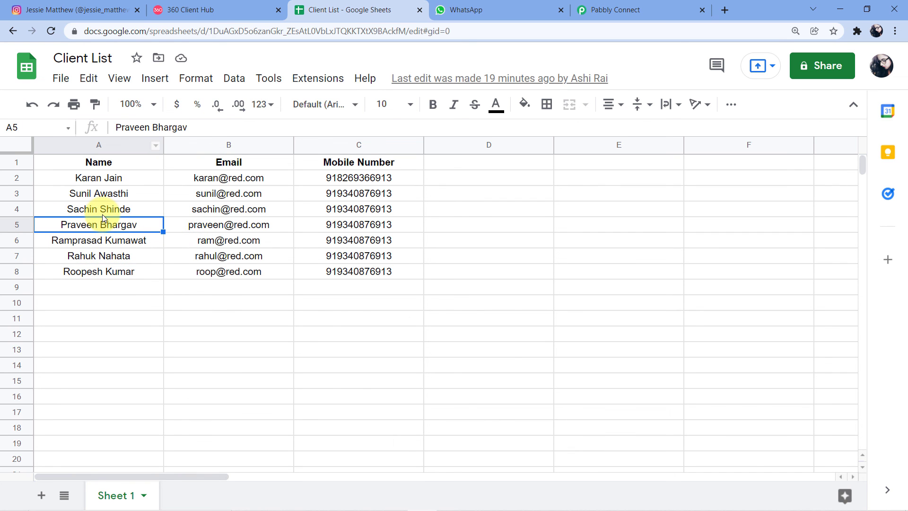
left_click(454, 10)
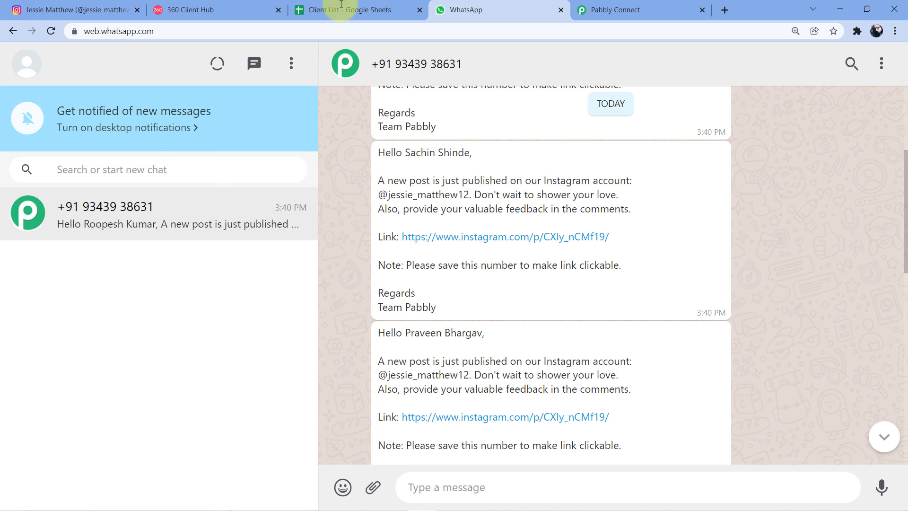
left_click(349, 9)
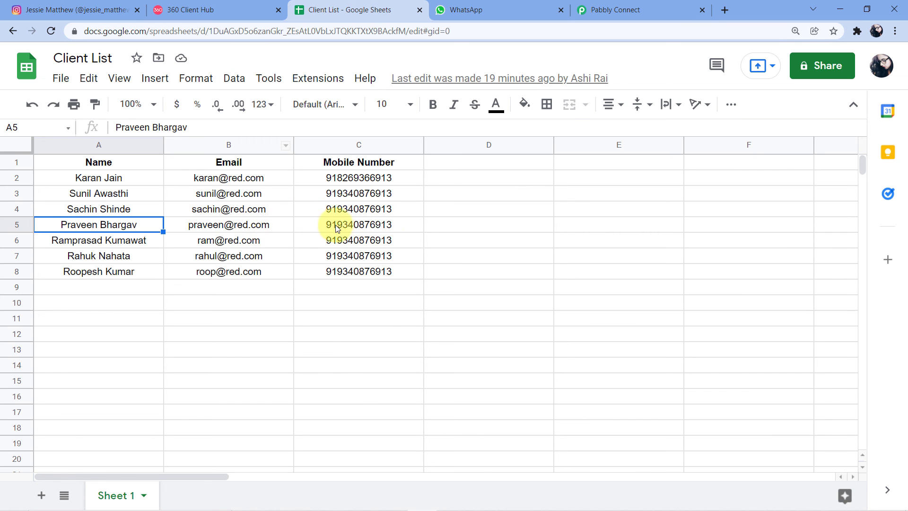
left_click(316, 209)
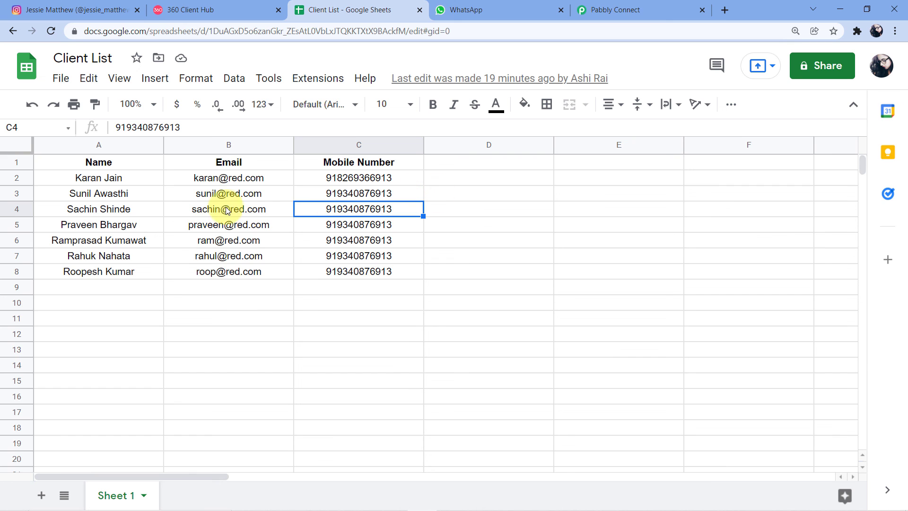
left_click(489, 4)
scroll(354, 274, "down", 10)
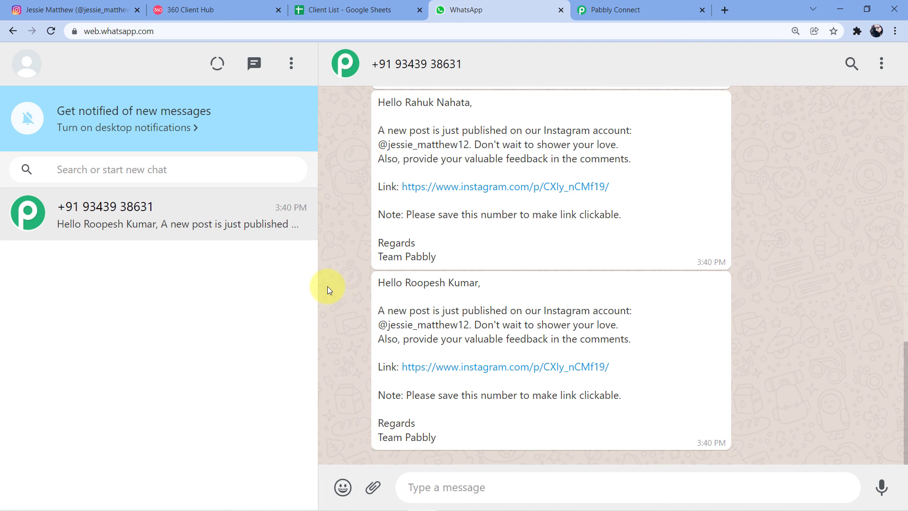
- Switch to Pabbly Connect and collapse the Iterator, Google Sheets and Instagram for Business steps of the workflow
left_click(615, 9)
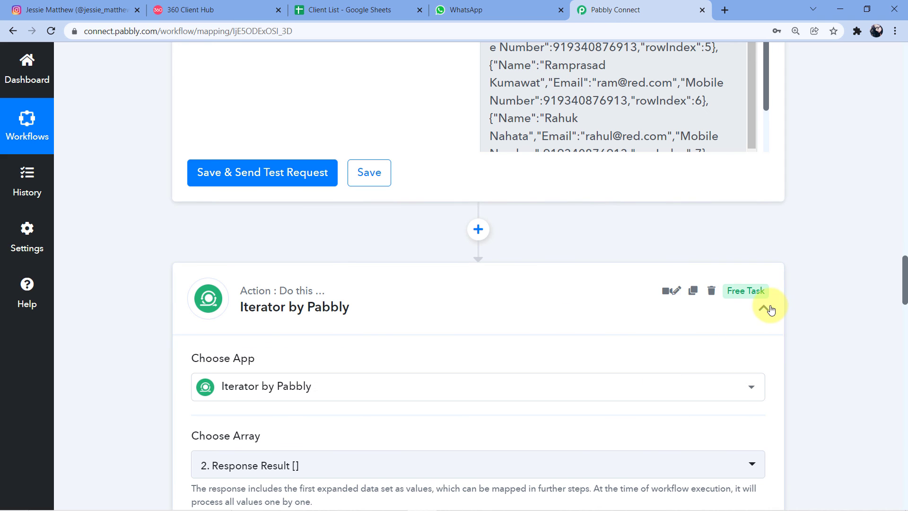
left_click(764, 309)
scroll(790, 291, "down", 2)
scroll(789, 248, "up", 12)
scroll(789, 245, "up", 10)
left_click(767, 214)
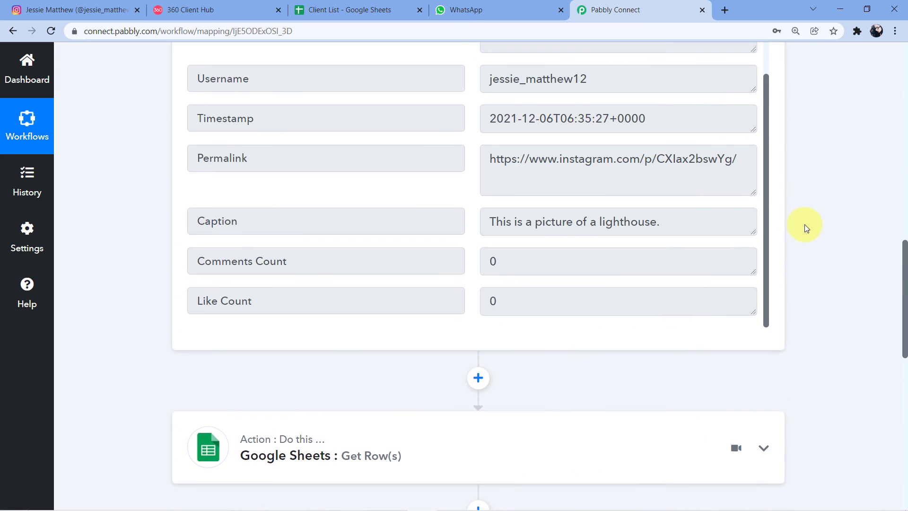
scroll(805, 224, "up", 12)
left_click(763, 183)
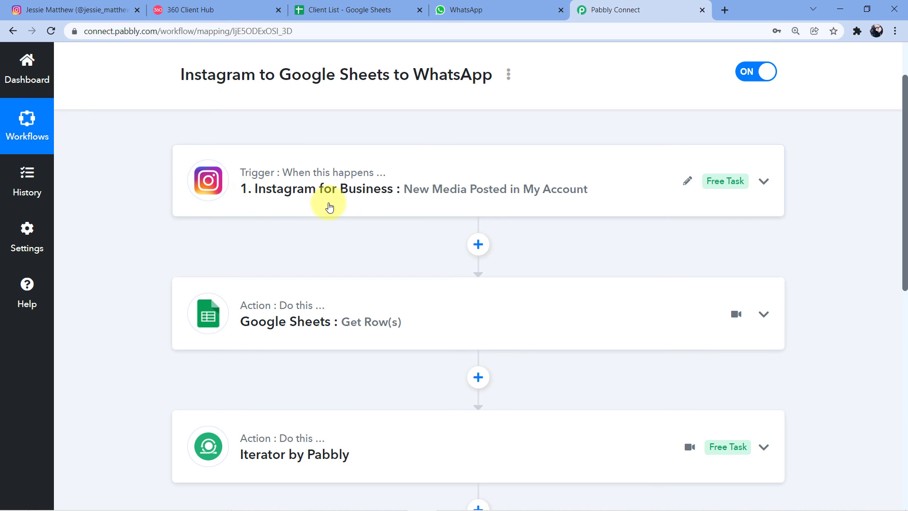
- Review the workflow's Instagram trigger and Google Sheets Get Row(s) action alongside the Client List sheet
scroll(479, 213, "down", 2)
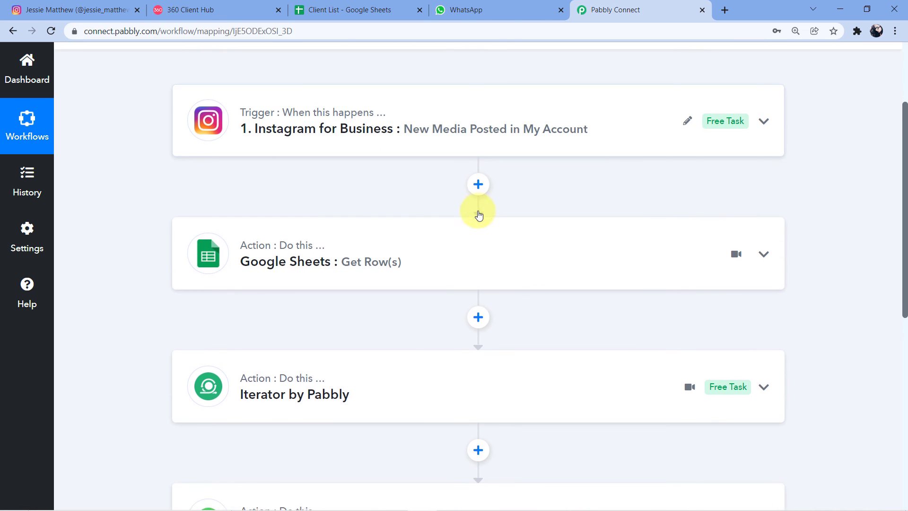
left_click(336, 6)
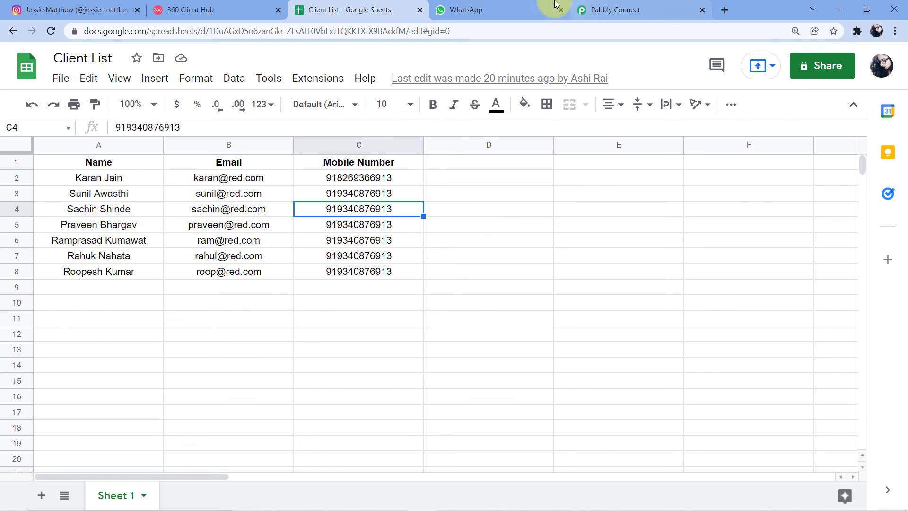
left_click(620, 10)
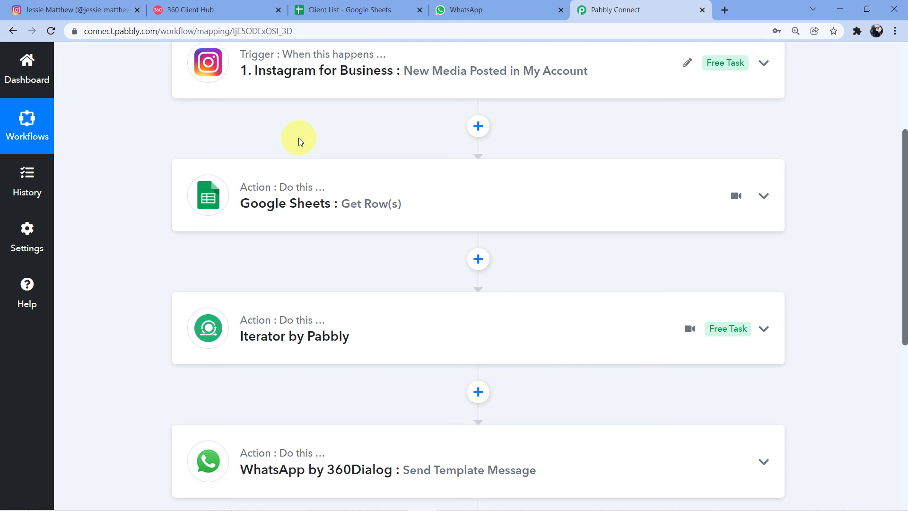
left_click(334, 10)
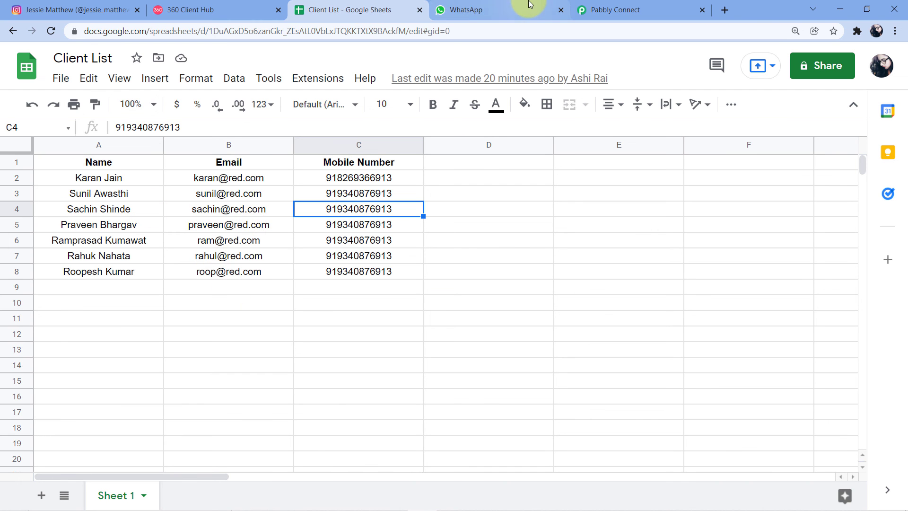
left_click(613, 9)
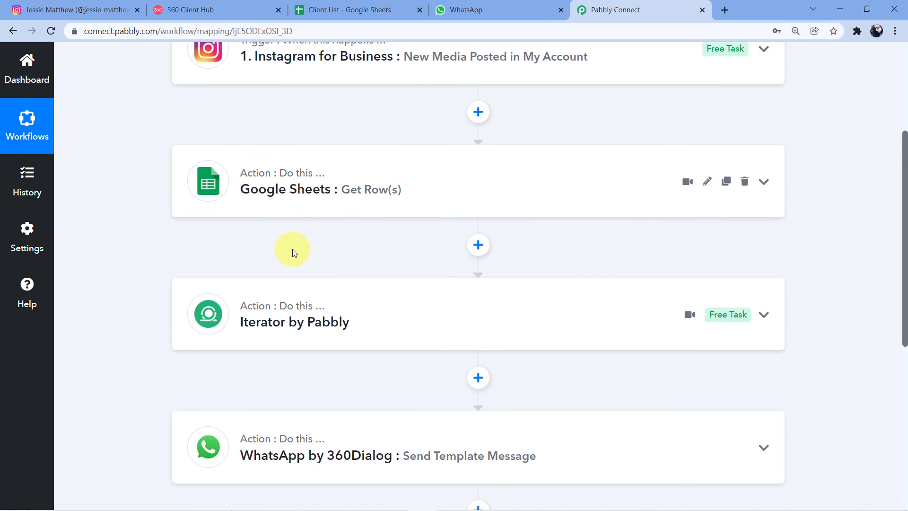
scroll(290, 243, "down", 1)
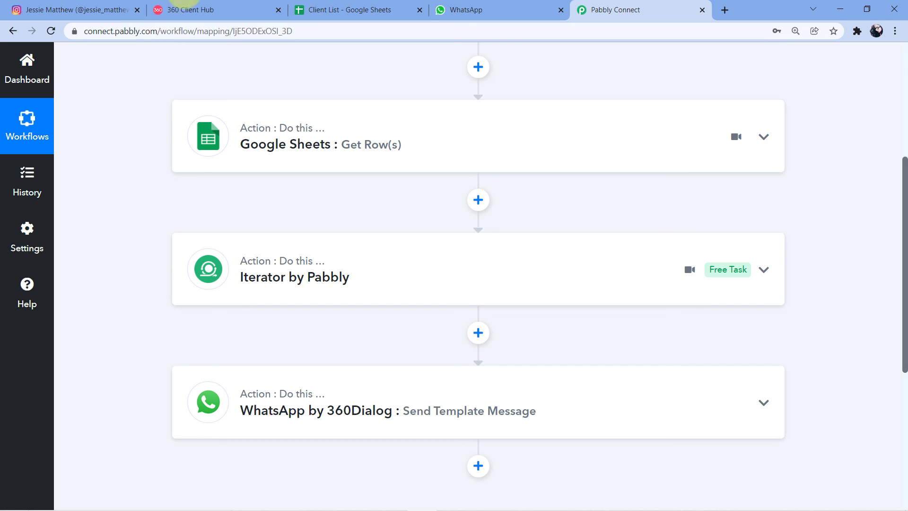
- Review the Iterator and WhatsApp by 360Dialog actions against the first client in A2 of the Client List, and return to the workflow's start
left_click(321, 9)
left_click(81, 178)
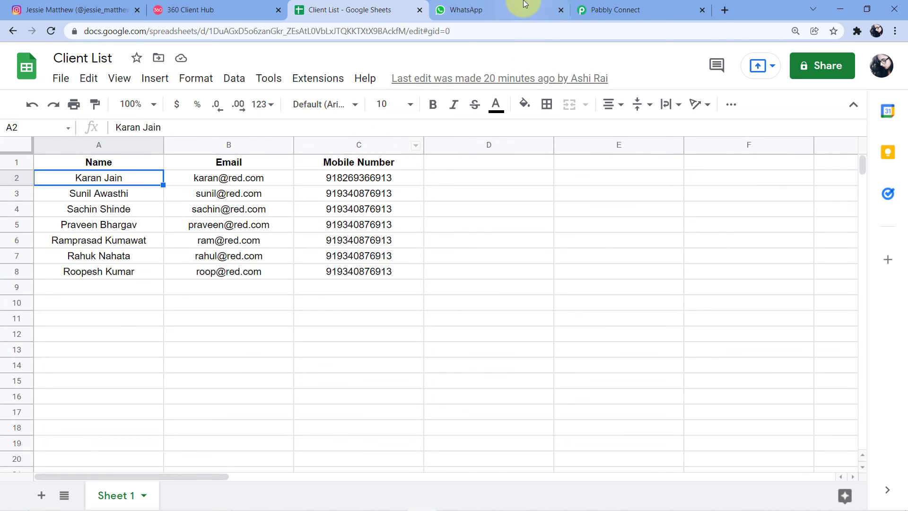
left_click(598, 10)
scroll(308, 284, "down", 1)
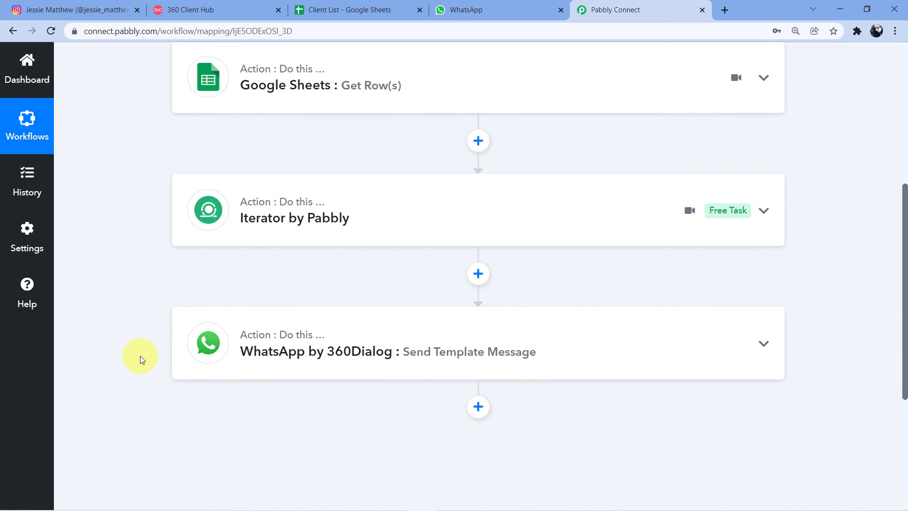
left_click(305, 9)
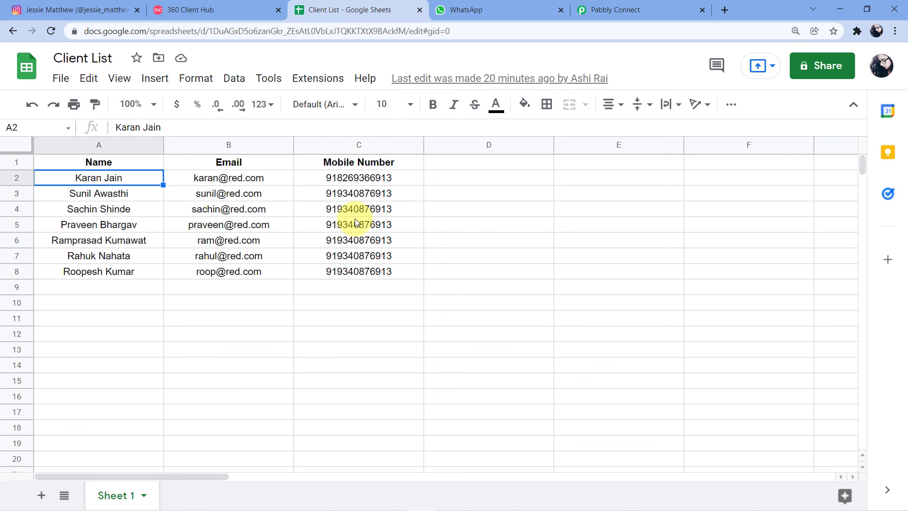
left_click(643, 9)
scroll(520, 218, "up", 7)
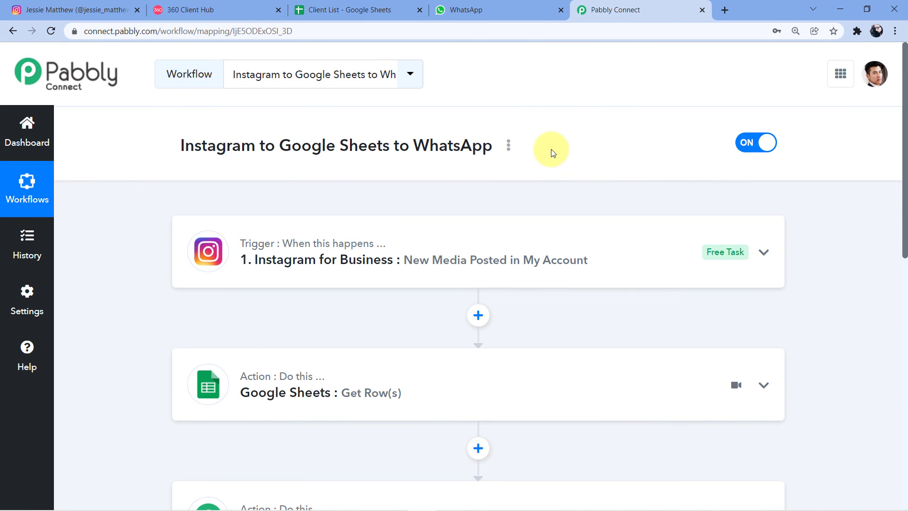